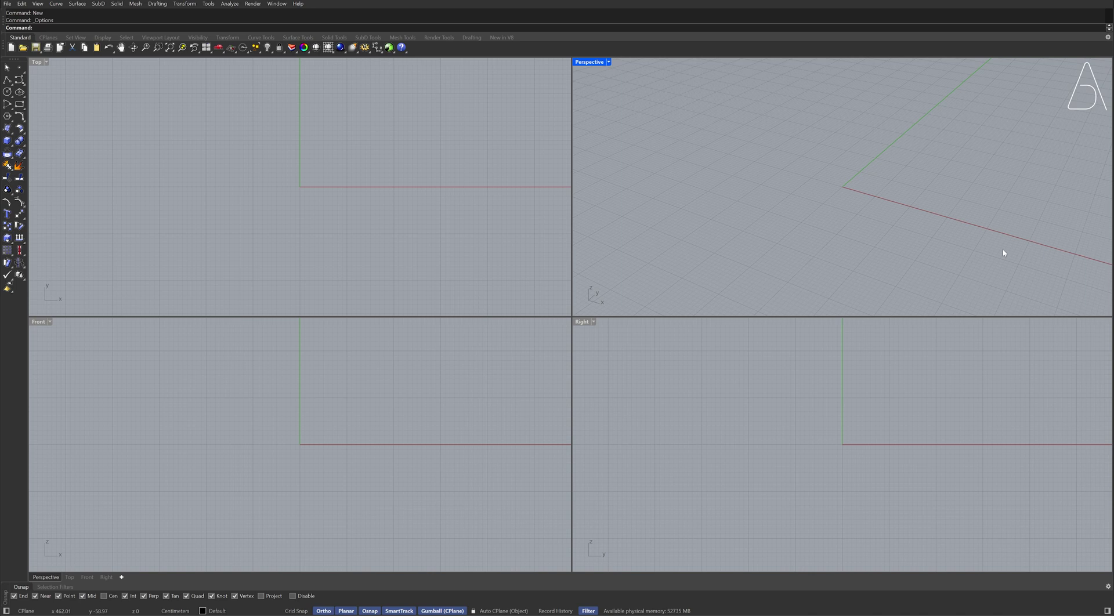
Start a new model from the Large Objects - Centimeters template and maximize the Front view.
key("ctrl+n")
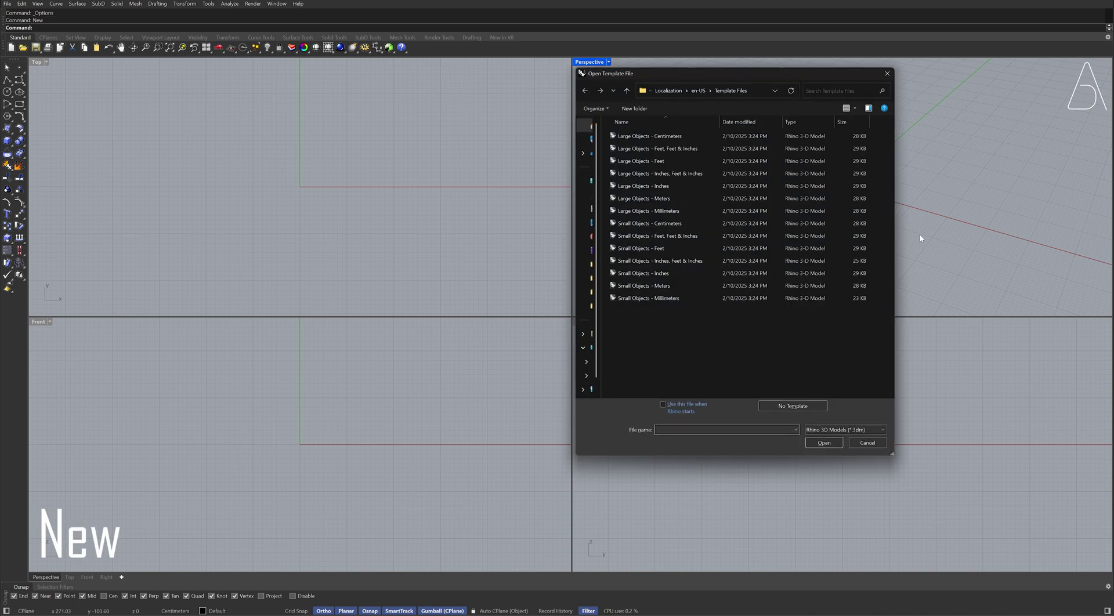
double_click(711, 137)
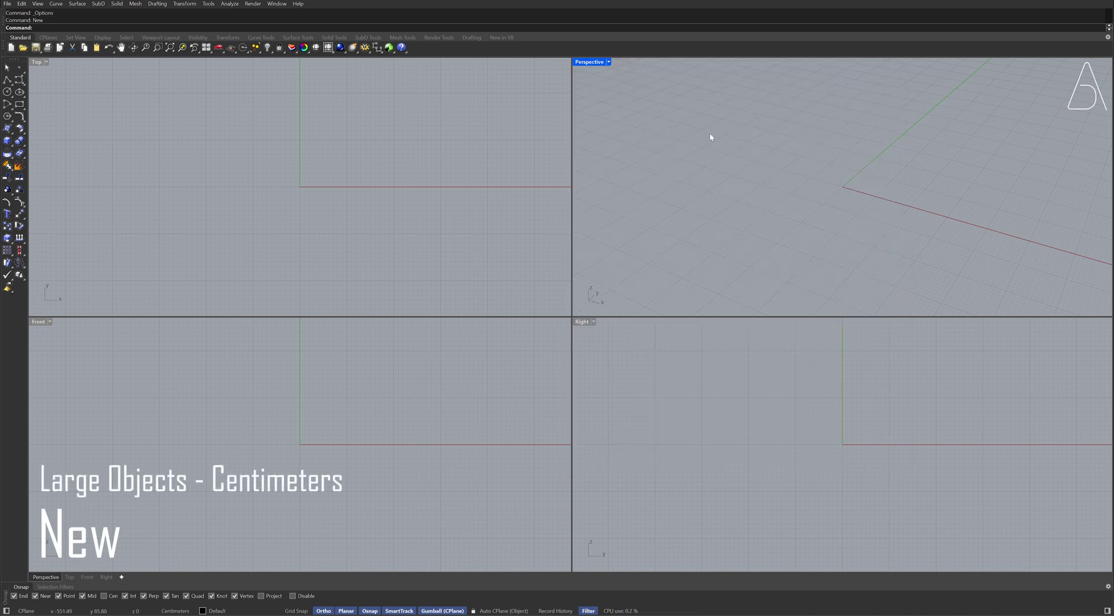
double_click(43, 323)
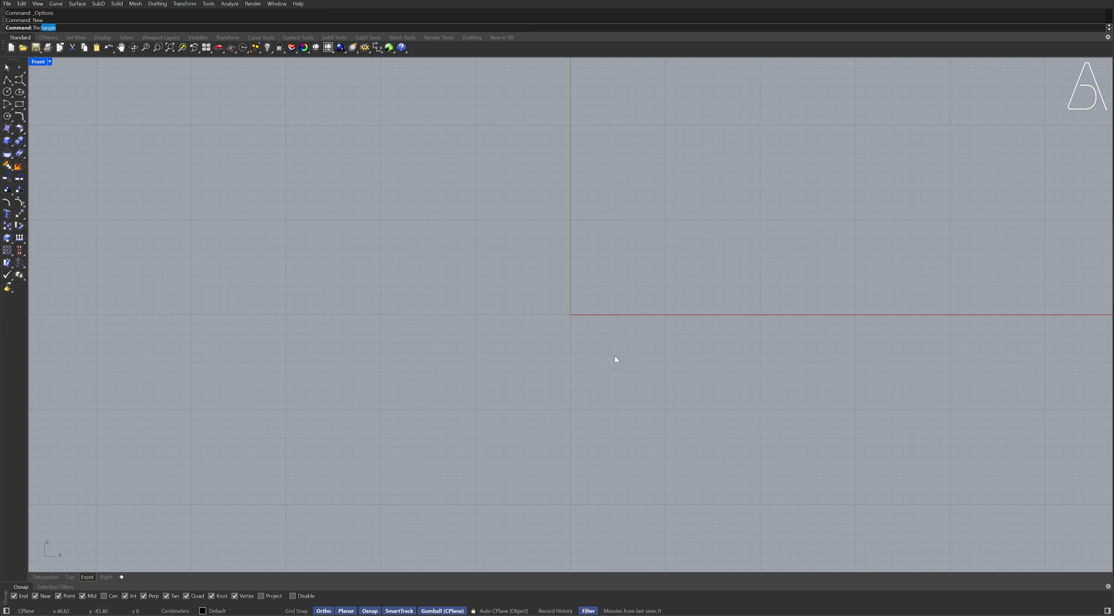
Draw a 90 by 45 rectangle with its first corner at the origin.
key("Return")
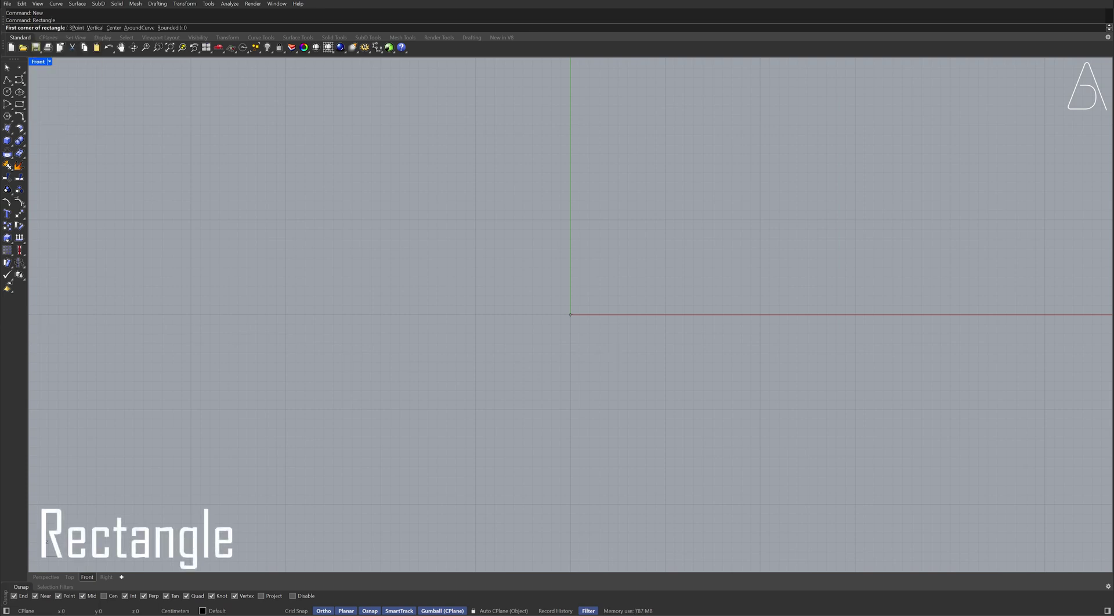
left_click(571, 314)
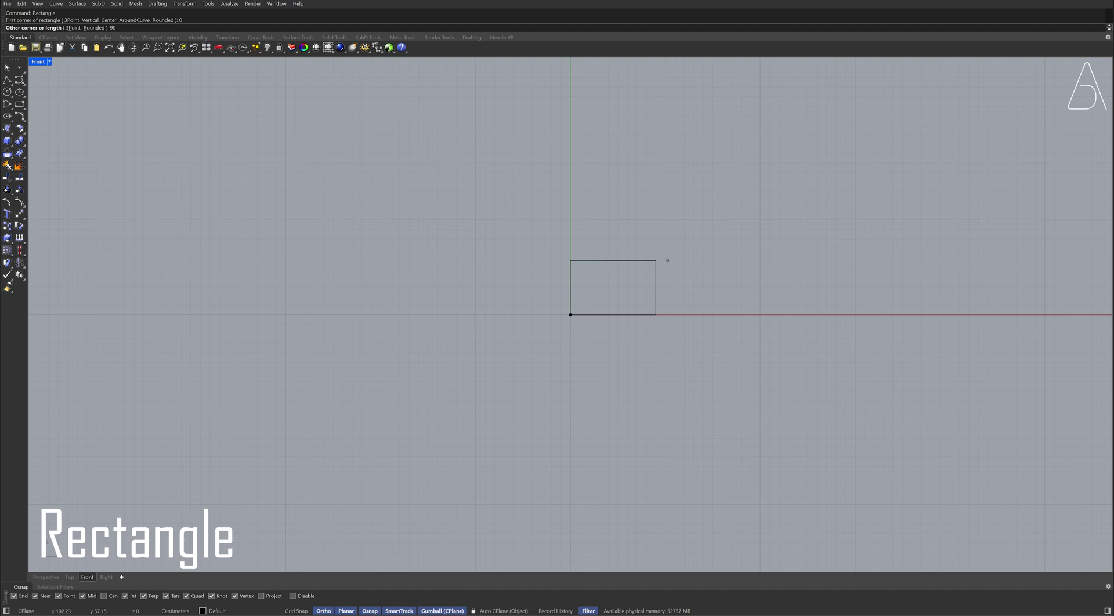
type("90")
key("Return")
type("45")
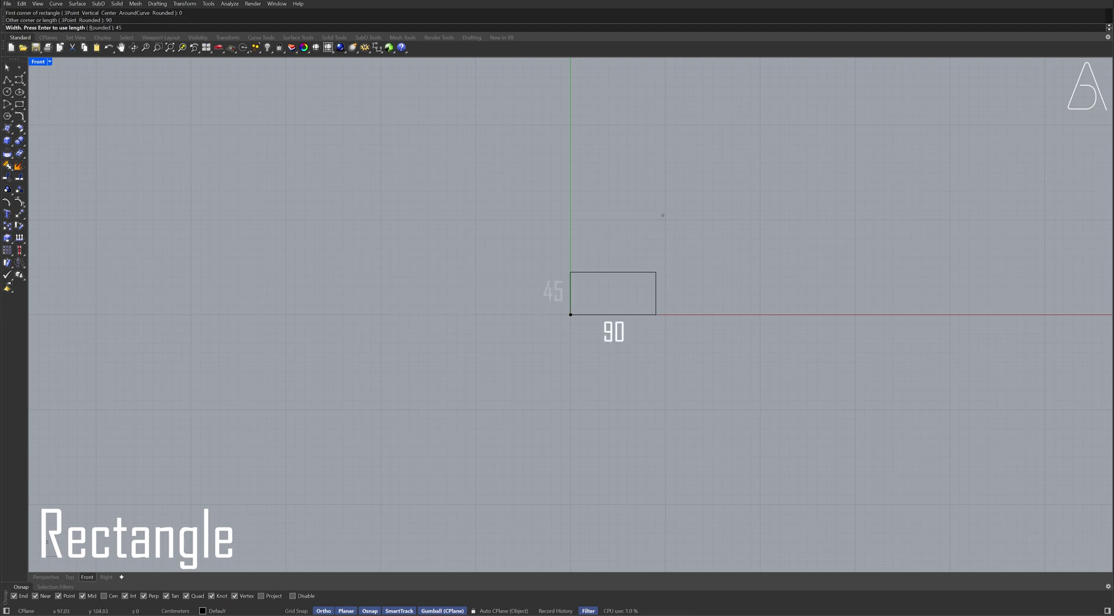
key("Return")
right_click_drag(676, 228, 435, 361)
Array the rectangle into 8 copies stepping diagonally from bottom-left to top-right corner.
left_click(388, 398)
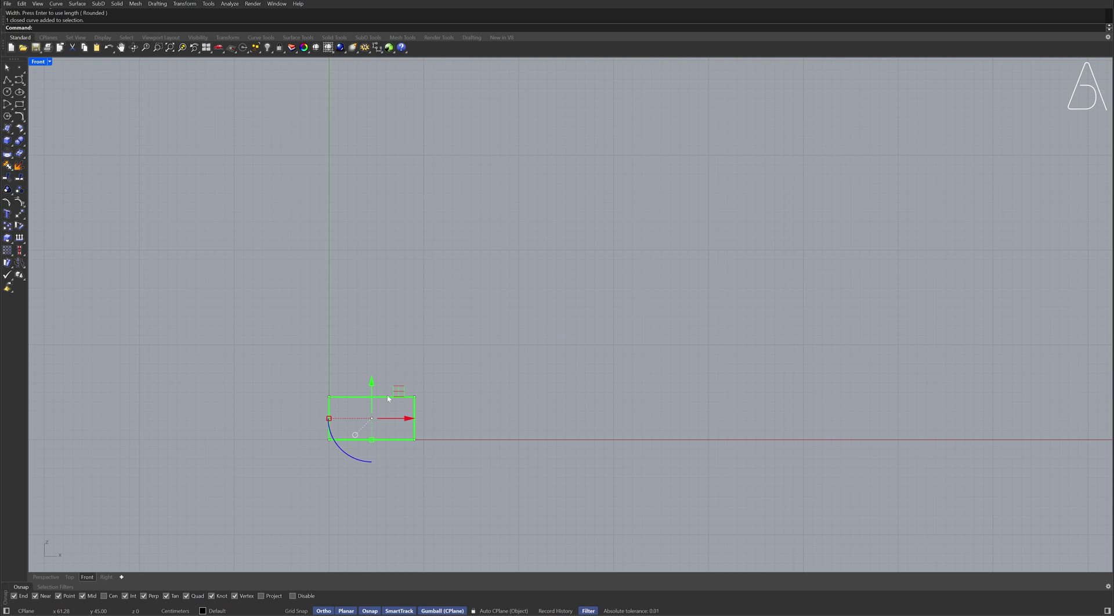
type("ArrayLinear")
key("Return")
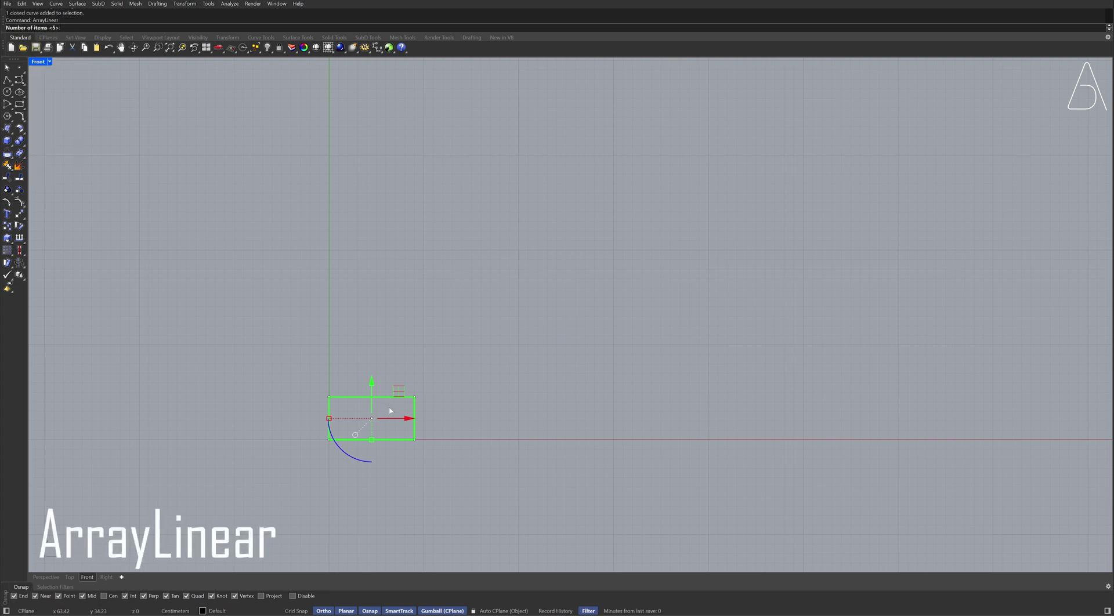
type("8")
key("Return")
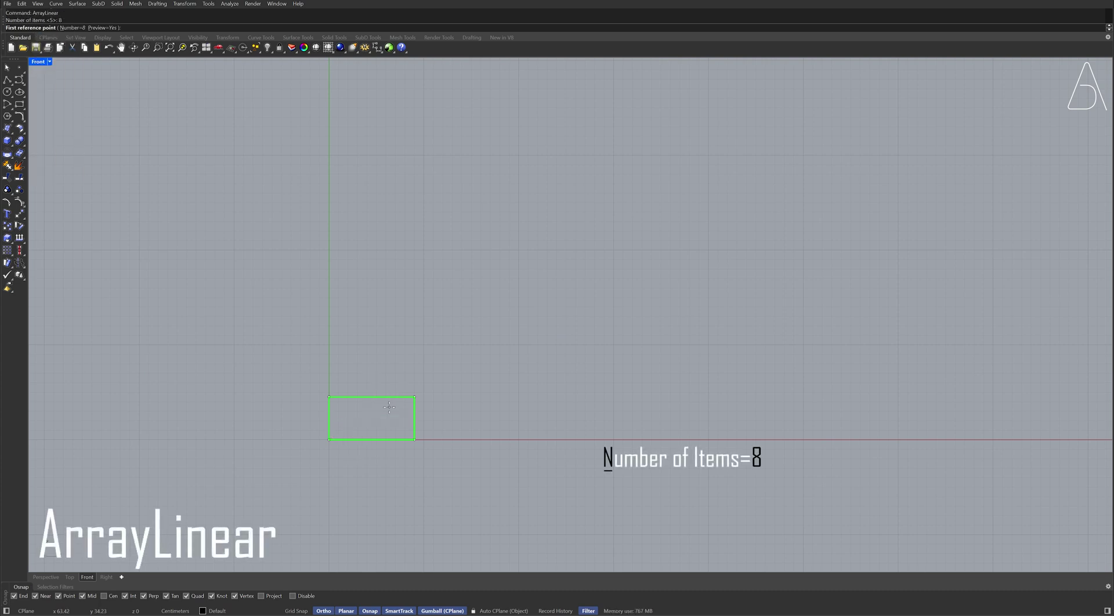
left_click(330, 439)
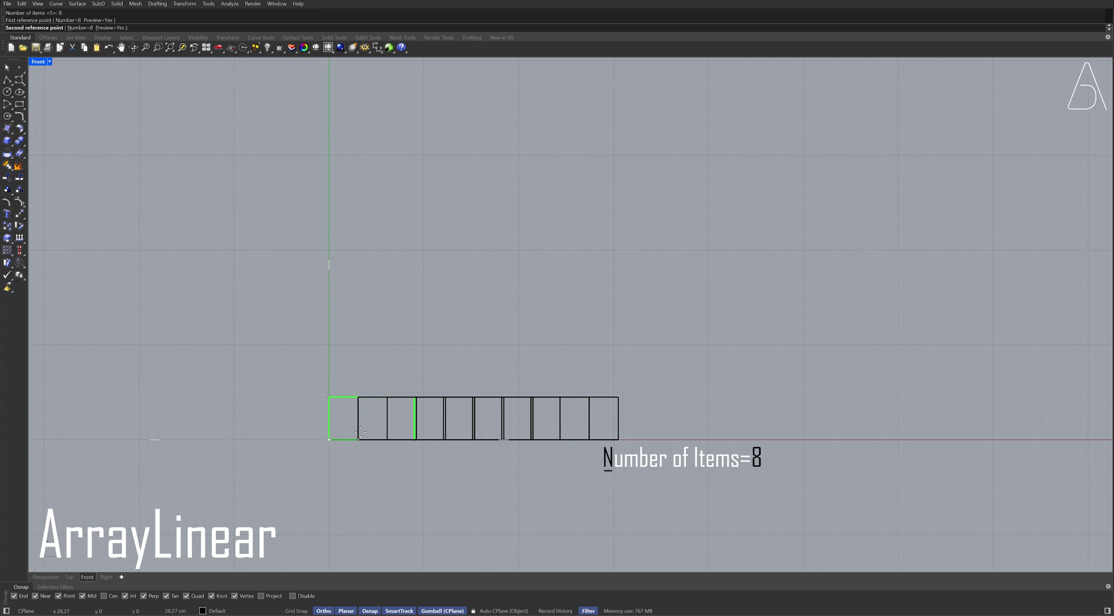
left_click(414, 397)
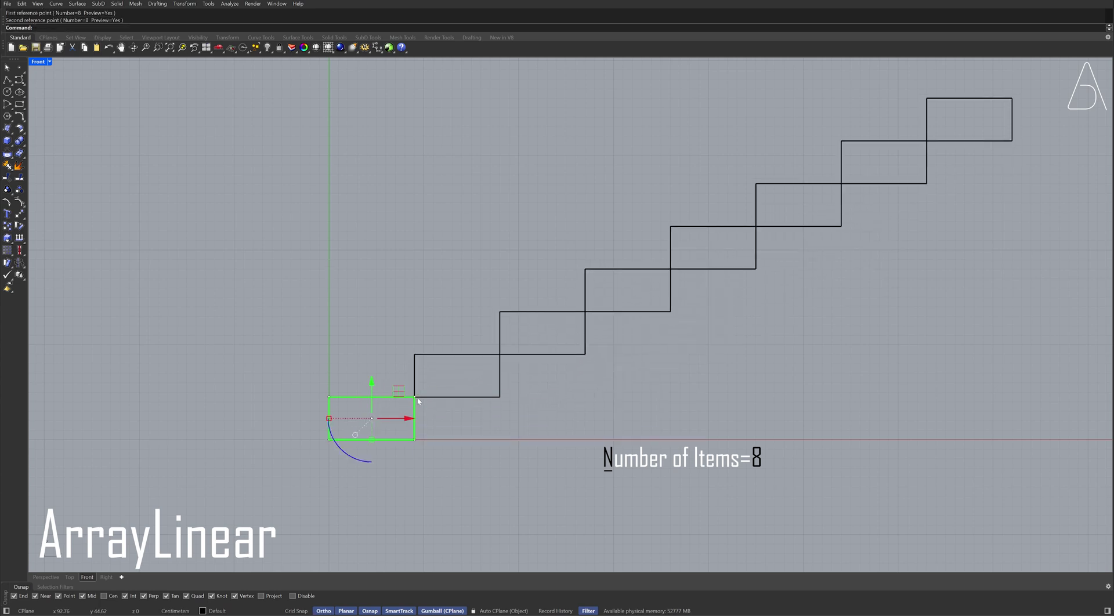
key("Escape")
Draw a sloping line from the first step's bottom-right corner to the top step's lower-right corner.
type("Line")
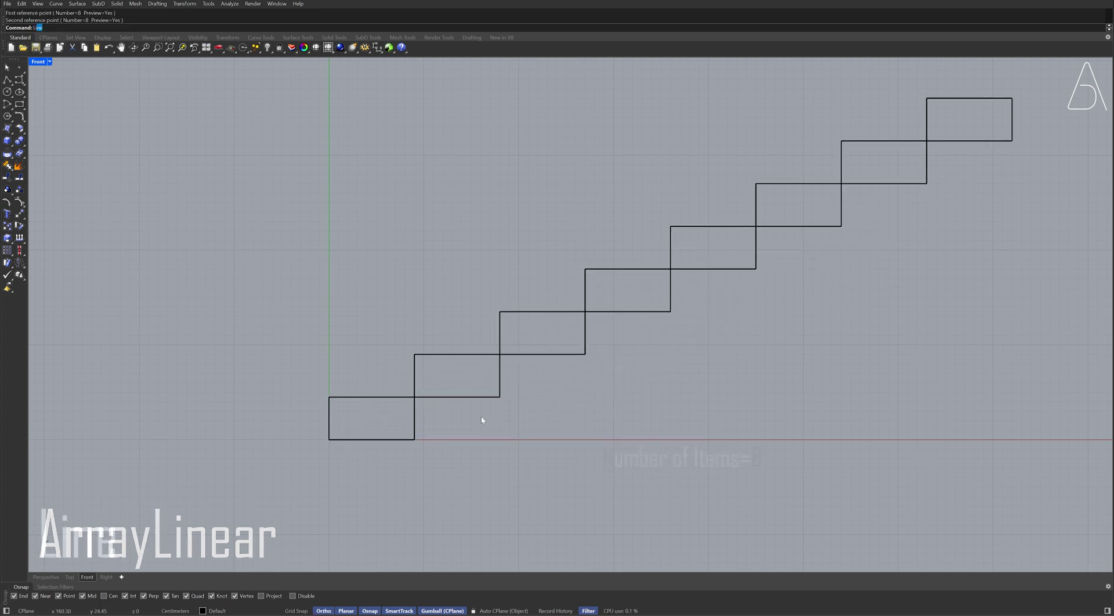
key("Return")
left_click(414, 440)
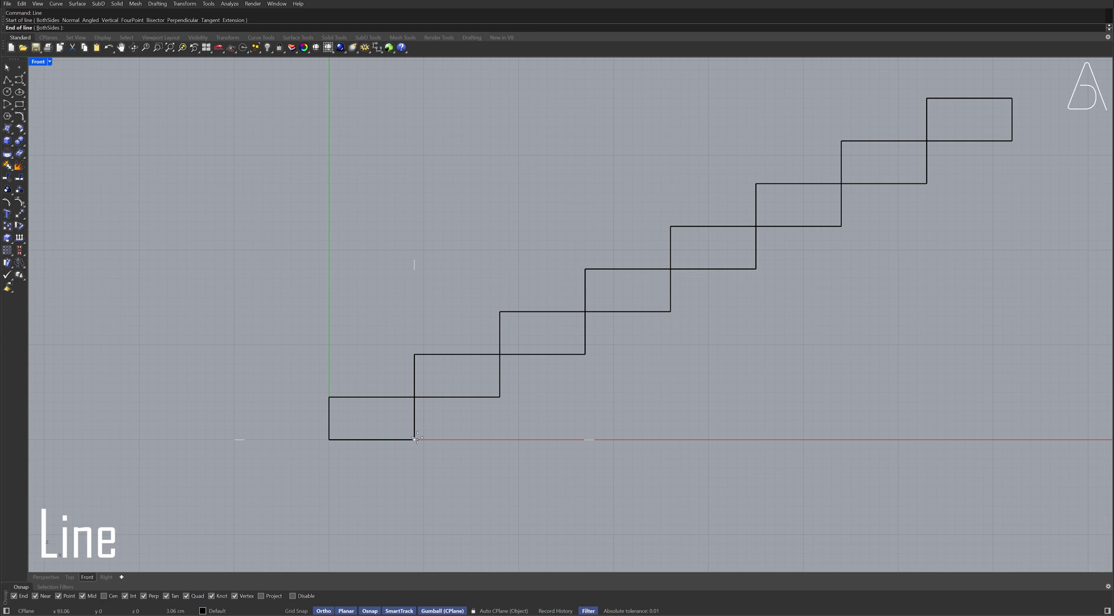
left_click(1012, 141)
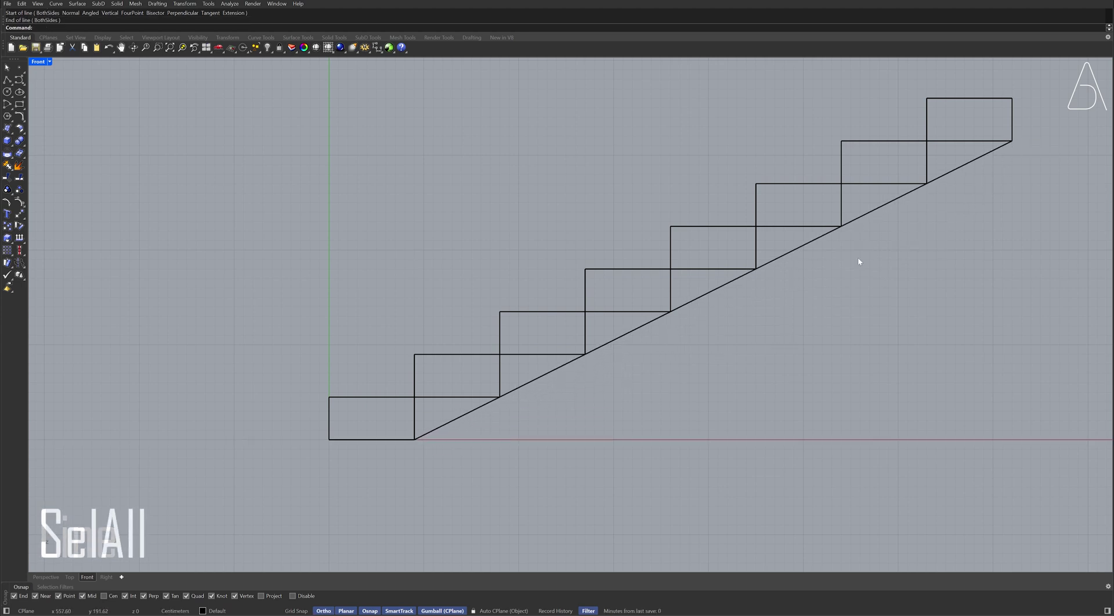
CurveBoolean all stair curves with DeleteInput=All and AllRegions into a single outline.
key("ctrl+a")
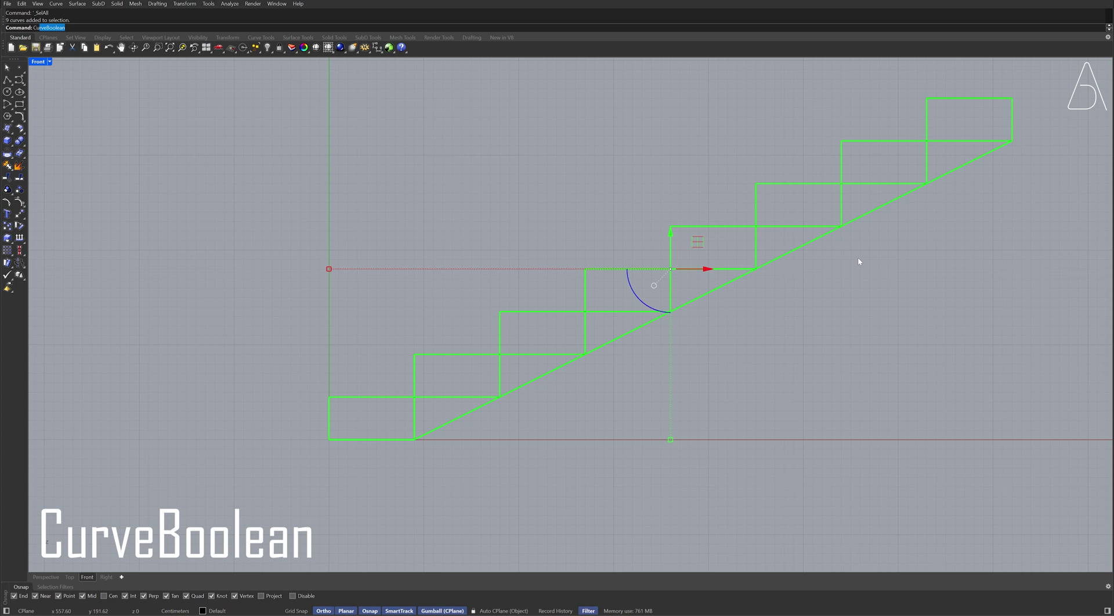
type("CurveBoolean")
key("Return")
type("d")
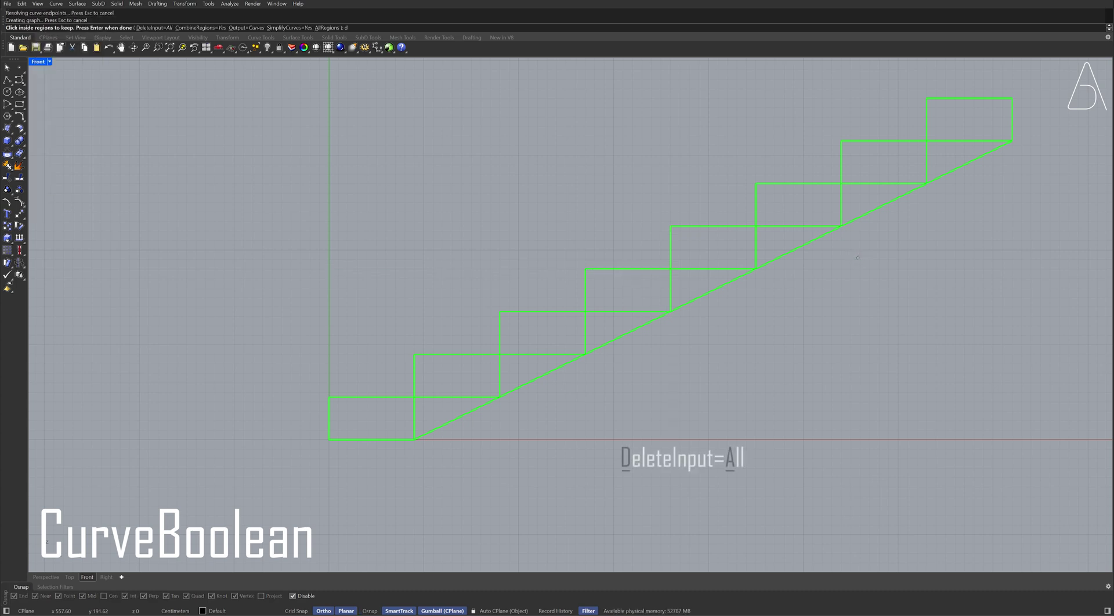
key("Return")
type("a")
key("Return")
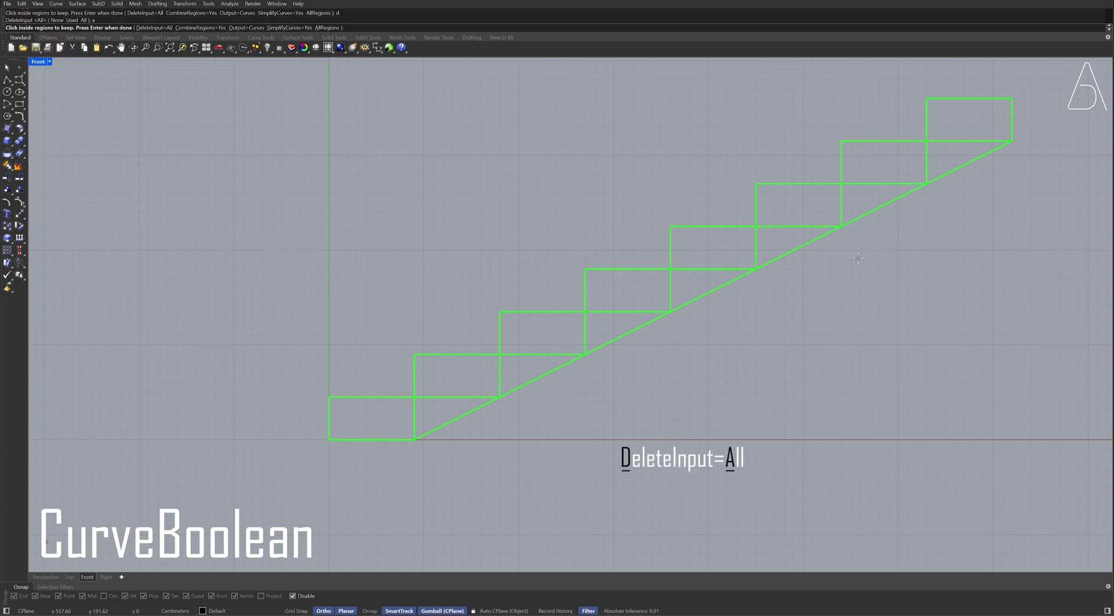
type("a")
key("Return")
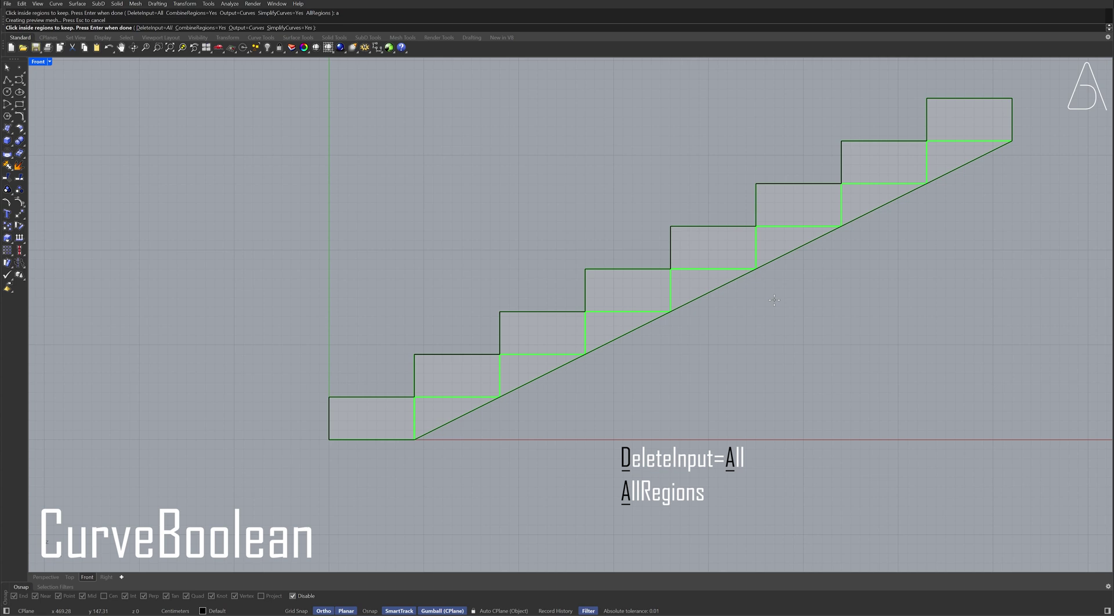
key("Return")
key("Escape")
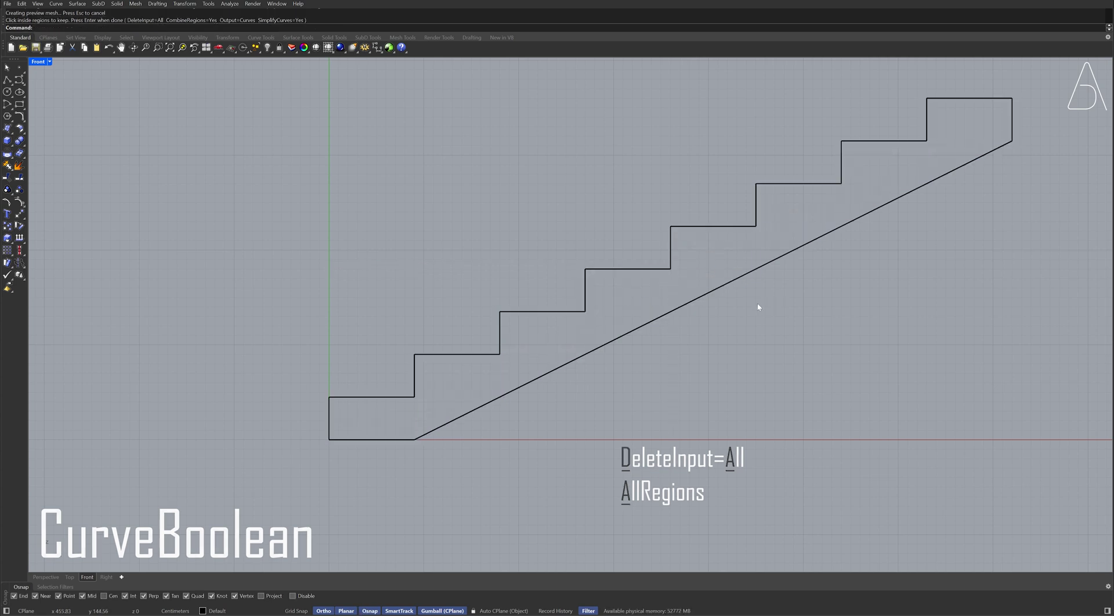
Move the stair outline onto Layer 03.
left_click(587, 356)
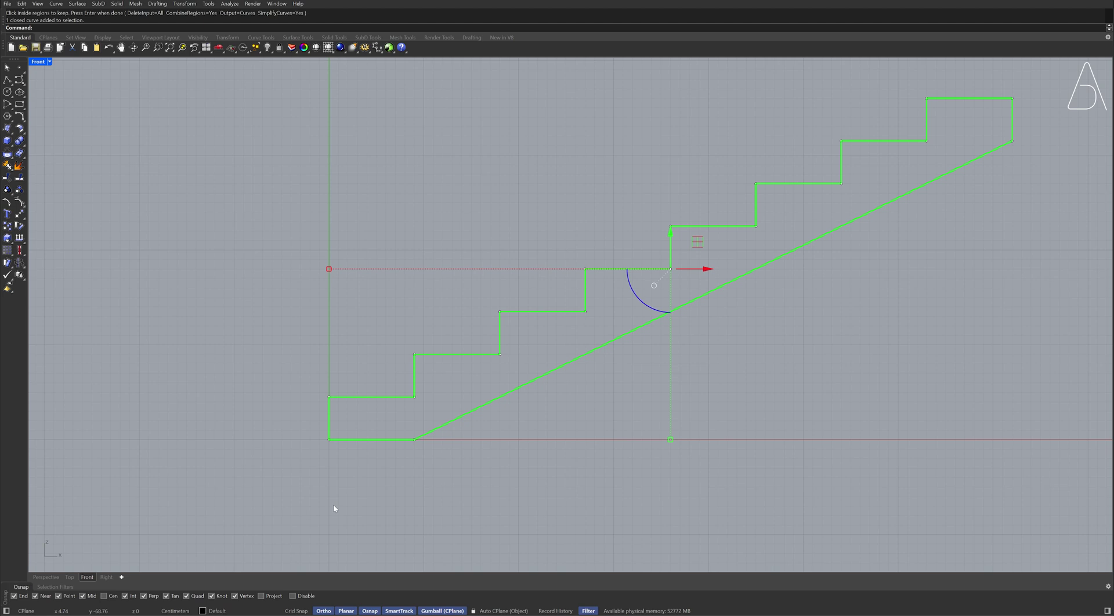
left_click(248, 611)
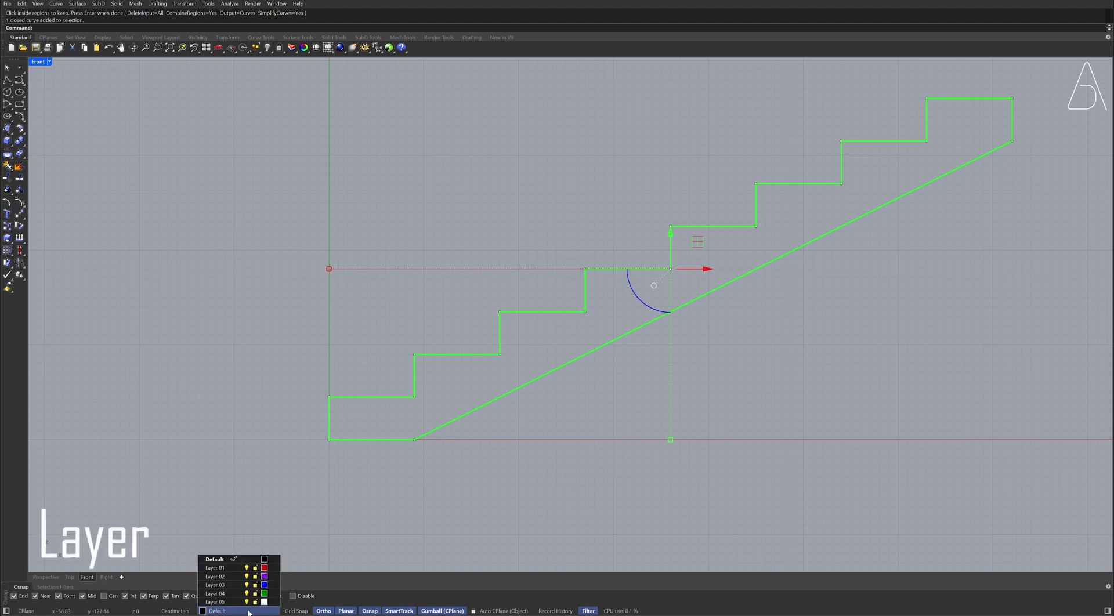
right_click(235, 587)
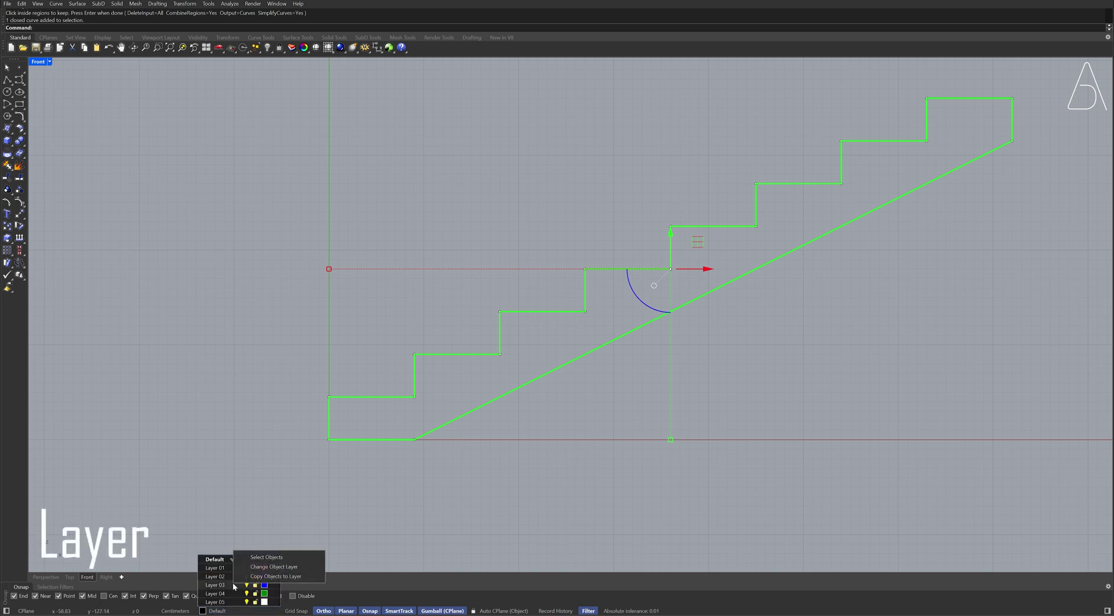
left_click(274, 567)
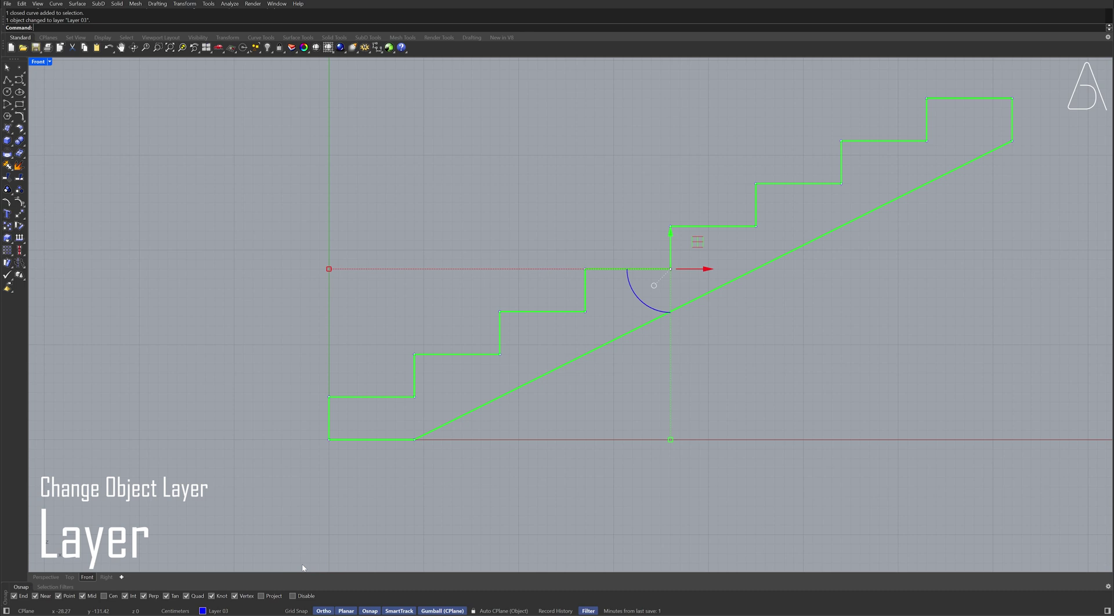
left_click(347, 485)
Draw a polyline step 15 up and 30 across from the outline's lower-left corner.
scroll(343, 430, "up", 5)
type("Polyline")
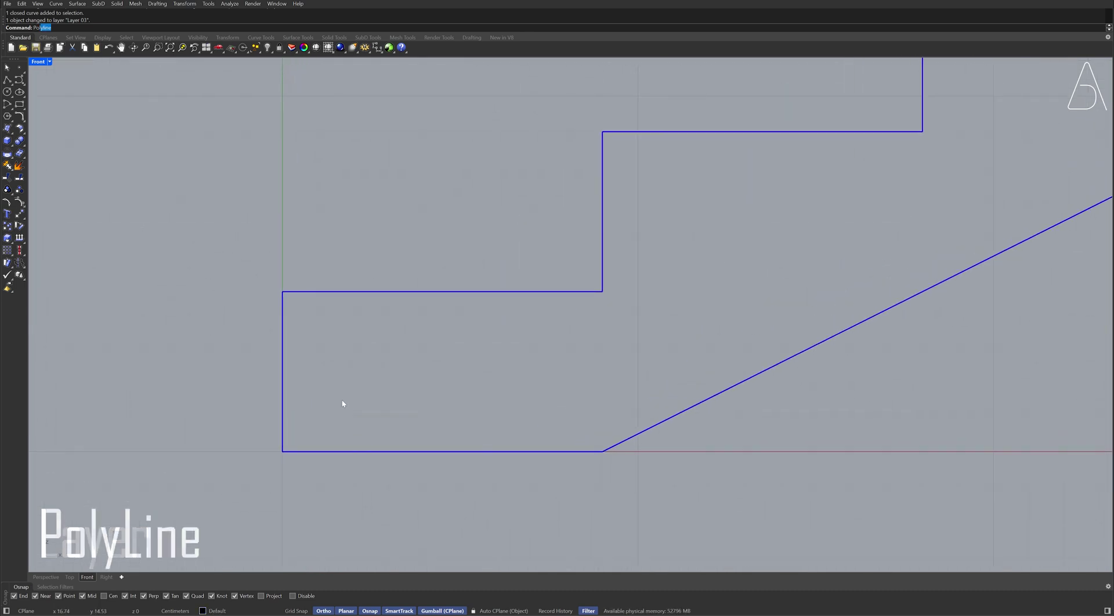
key("Return")
left_click(283, 451)
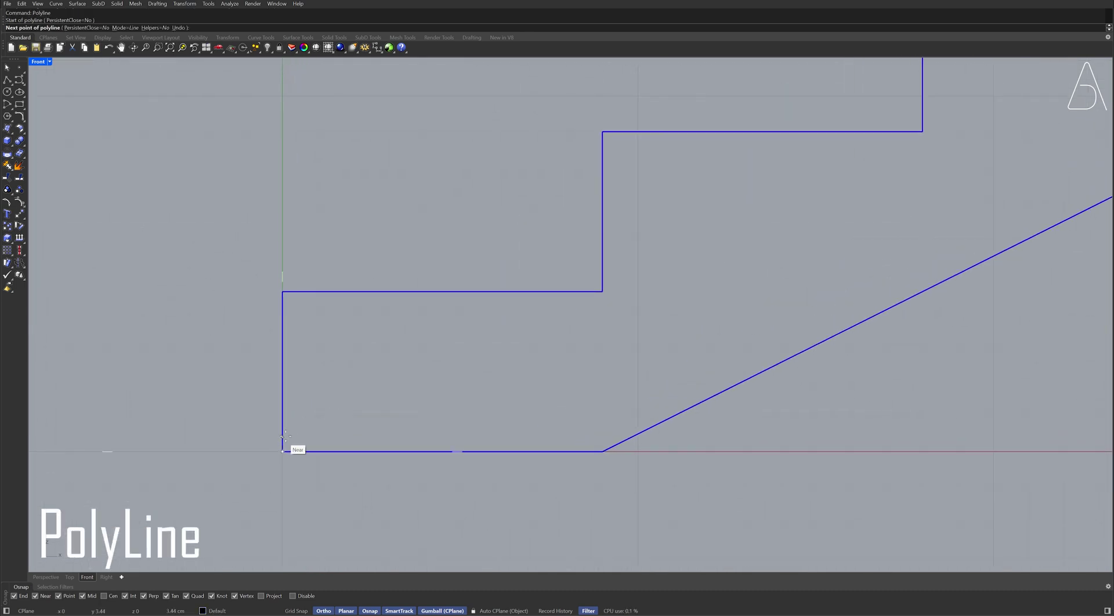
type("15")
key("Return")
type("30")
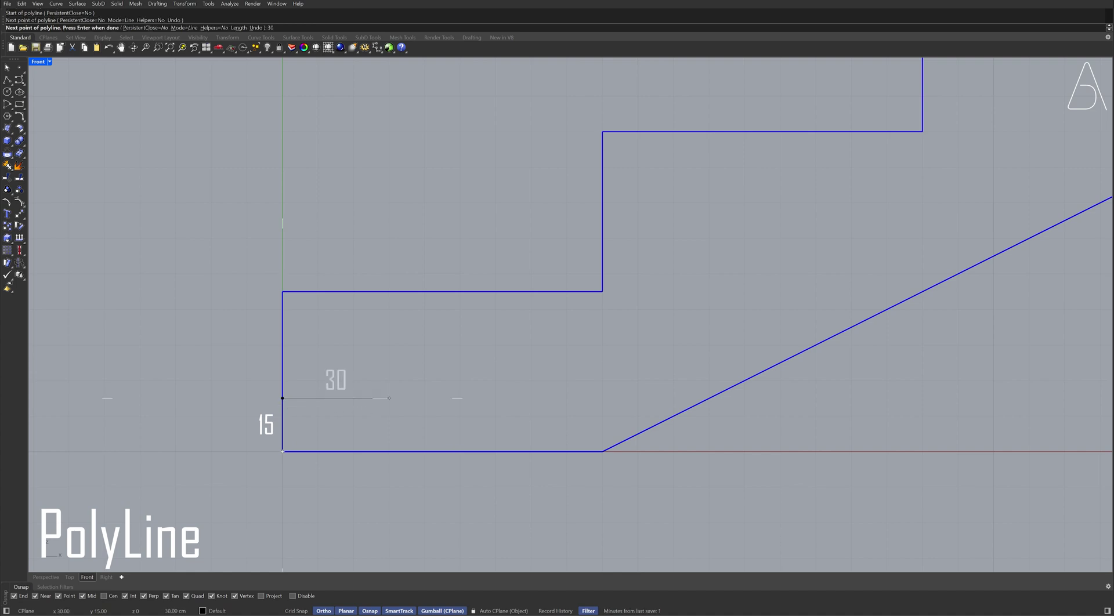
key("Return")
key("Return")
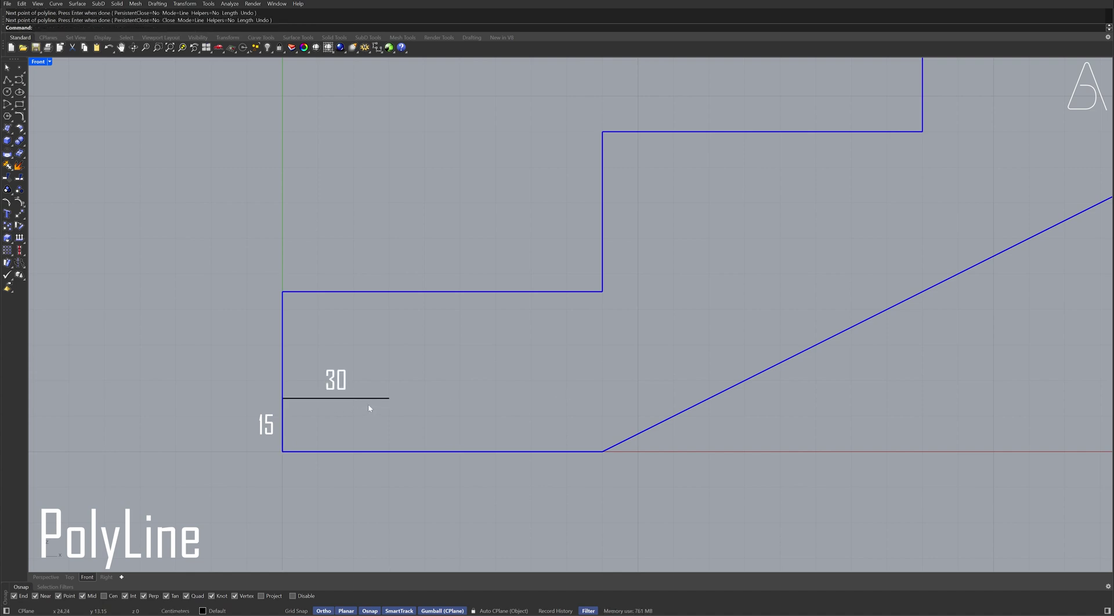
Put the new step curve on Layer 01.
left_click(361, 400)
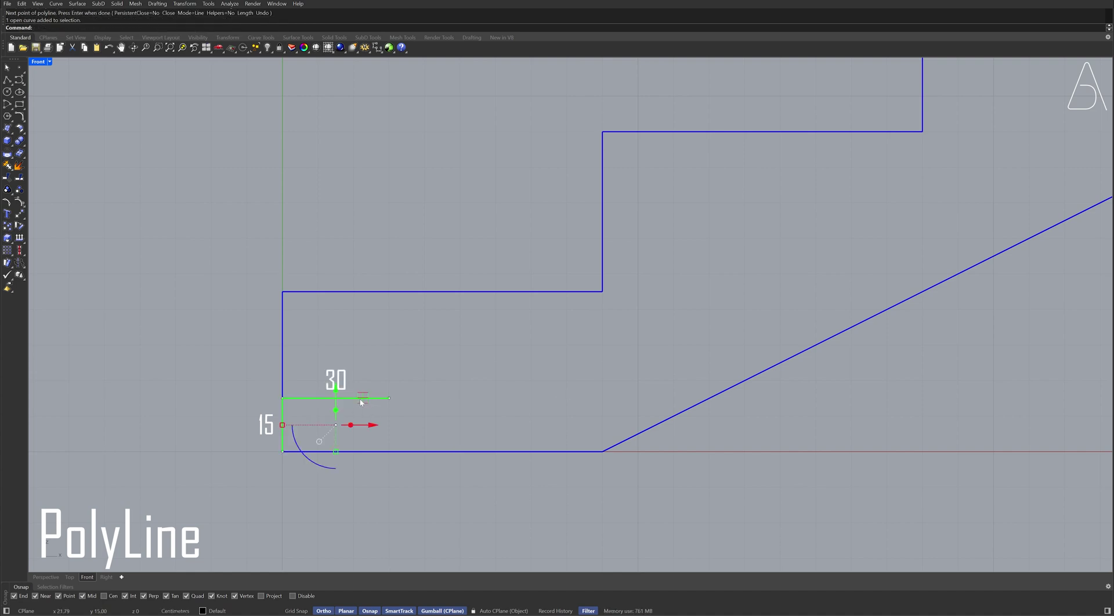
left_click(256, 611)
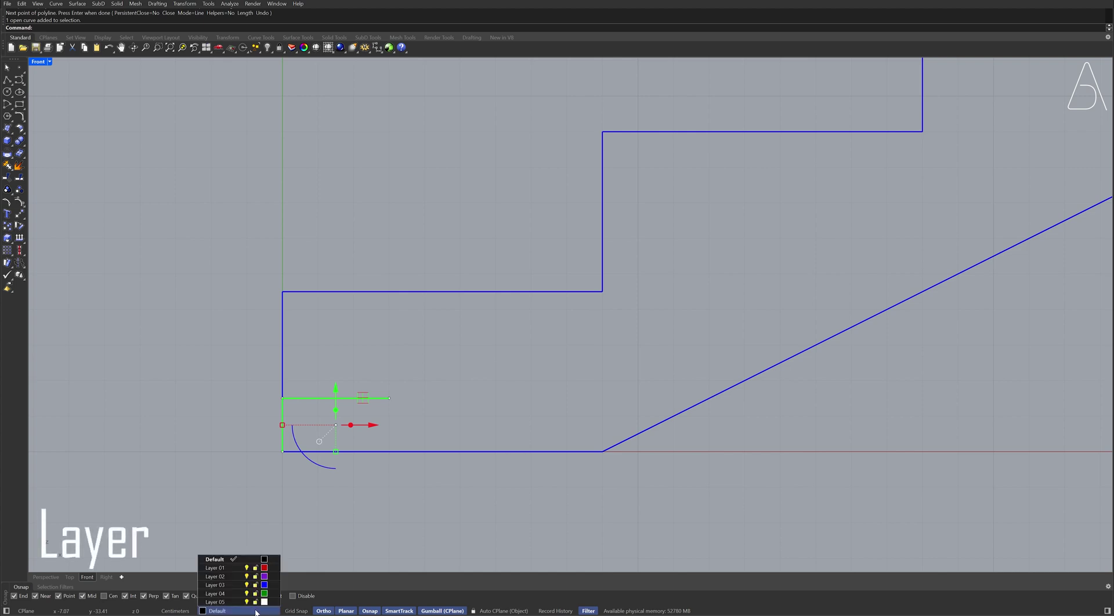
right_click(232, 567)
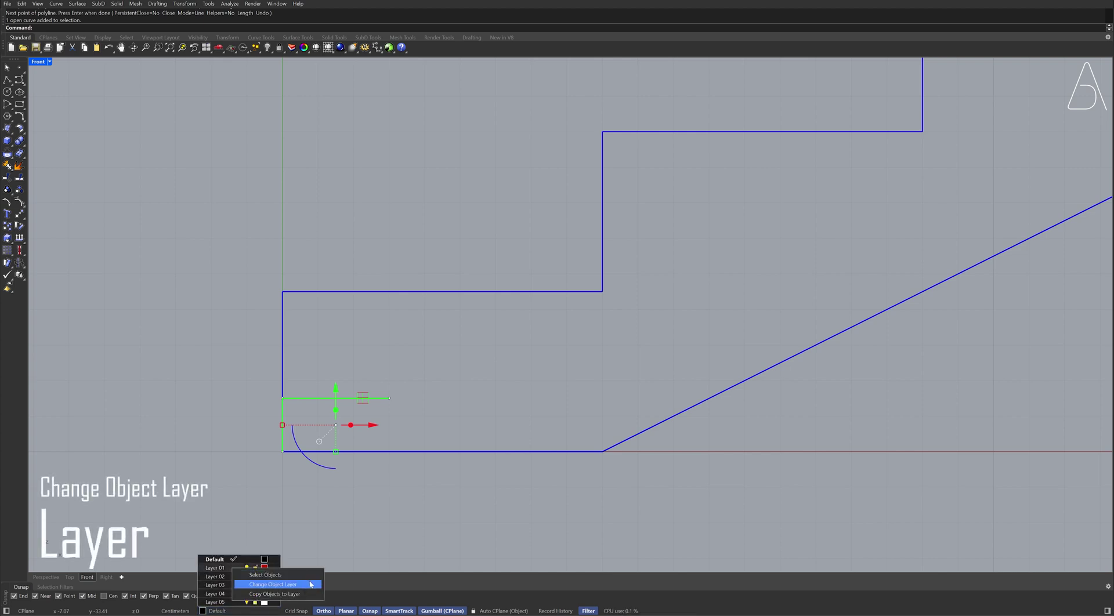
left_click(273, 584)
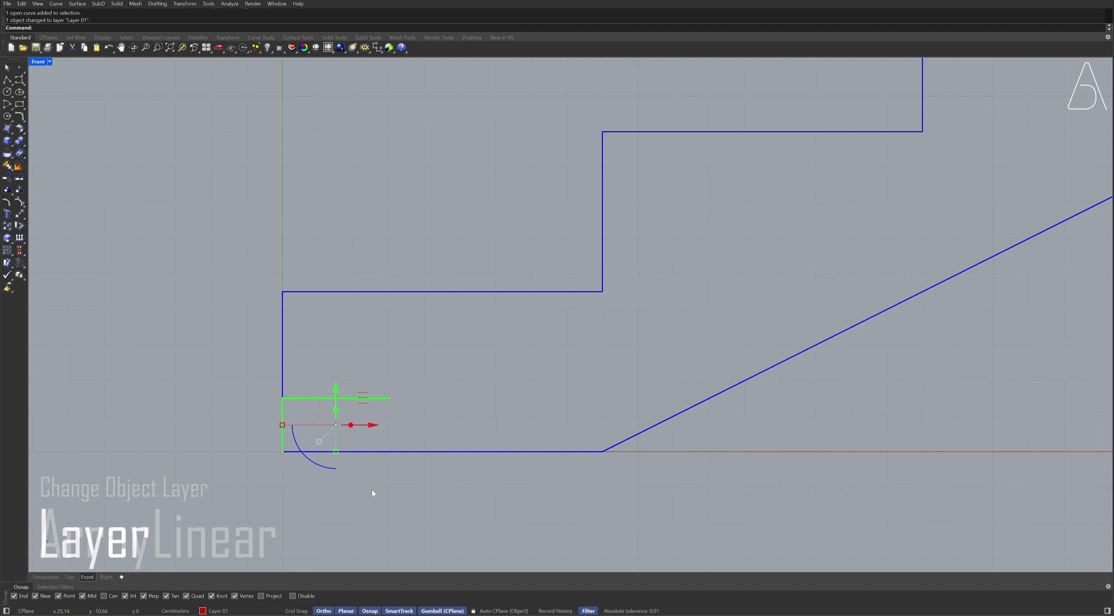
Array the small step into 24 copies spaced one step up the slope.
type("ArrayLinear")
key("Return")
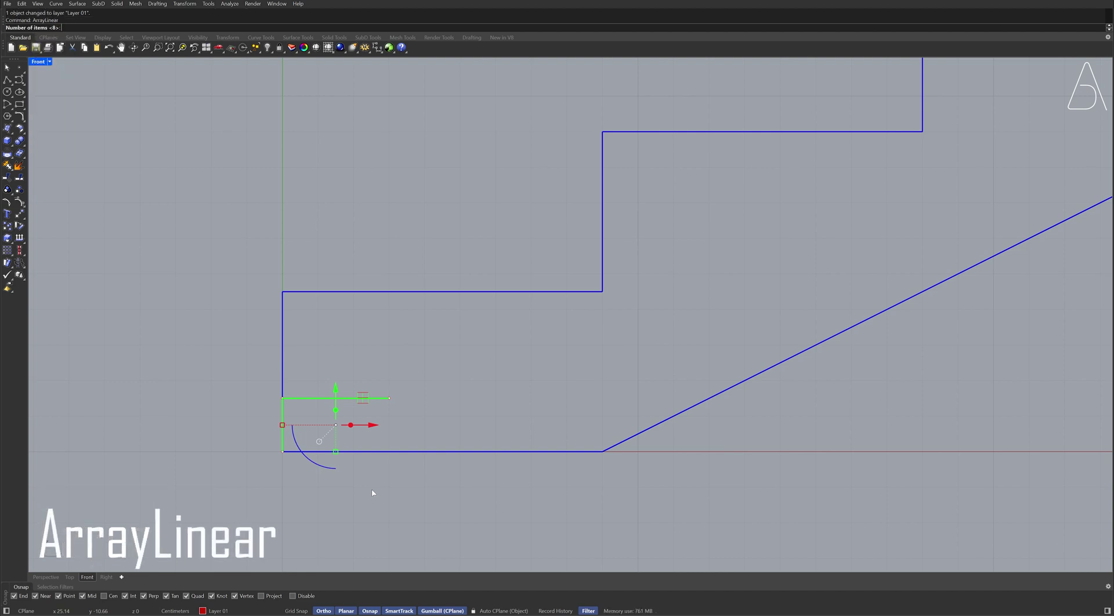
type("24")
key("Return")
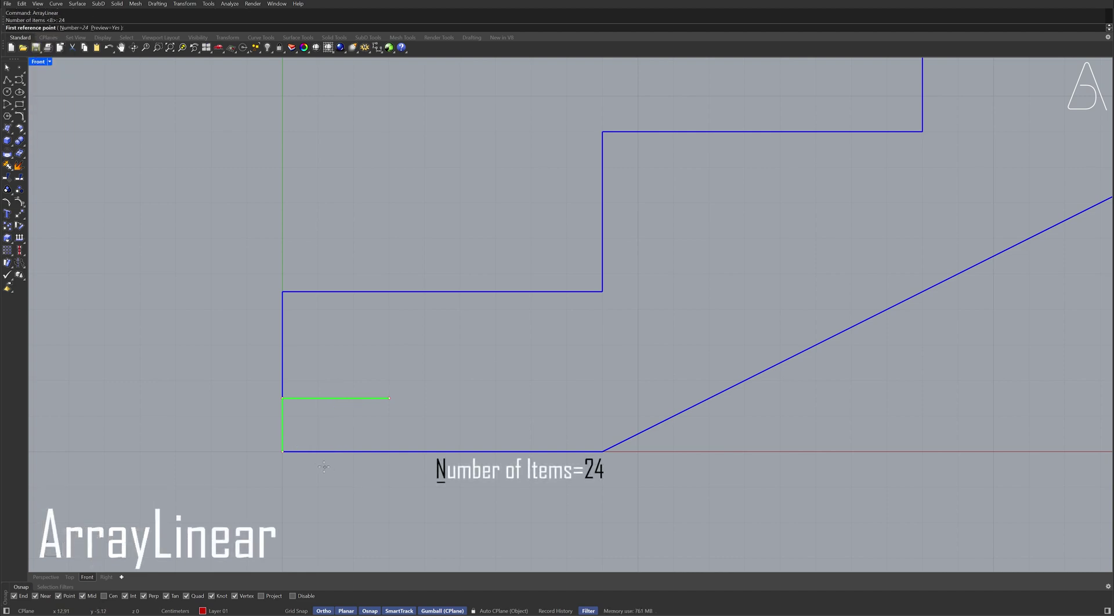
left_click(283, 451)
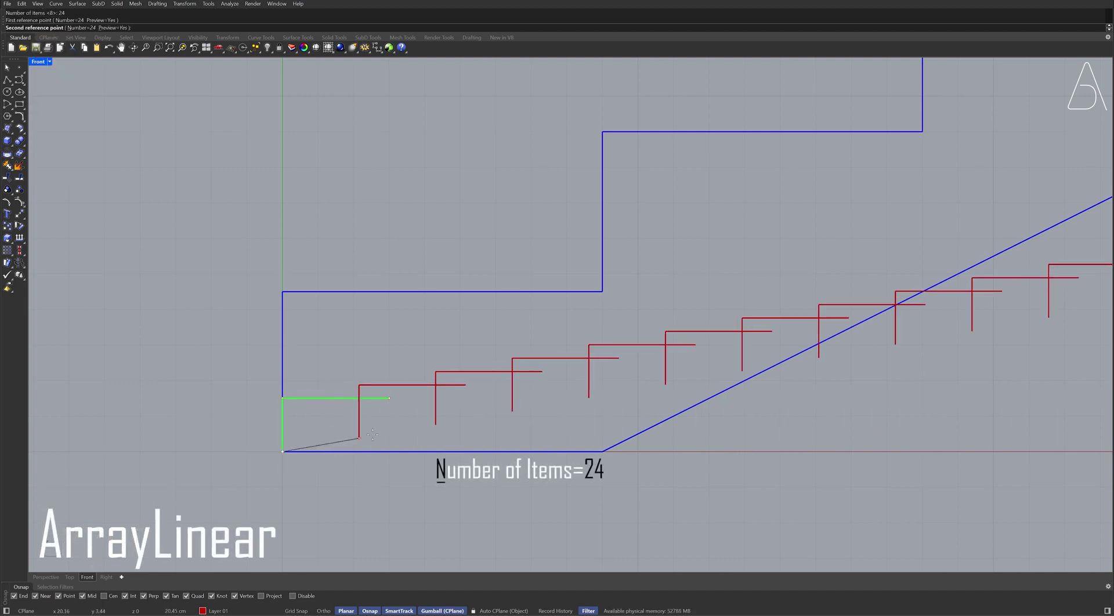
left_click(389, 399)
key("Escape")
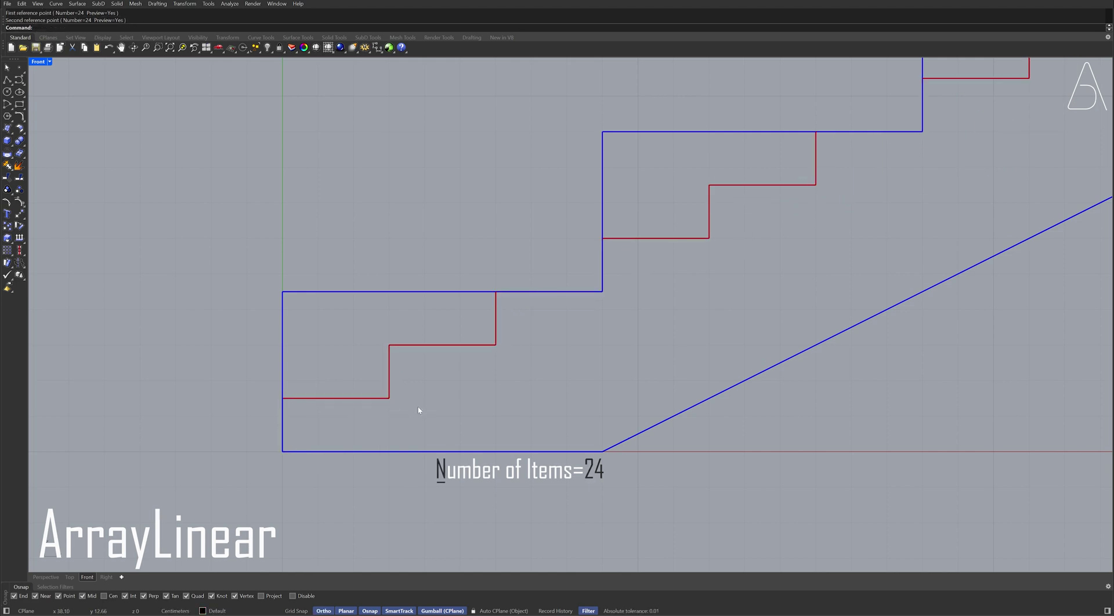
right_click_drag(419, 410, 424, 444, "ctrl")
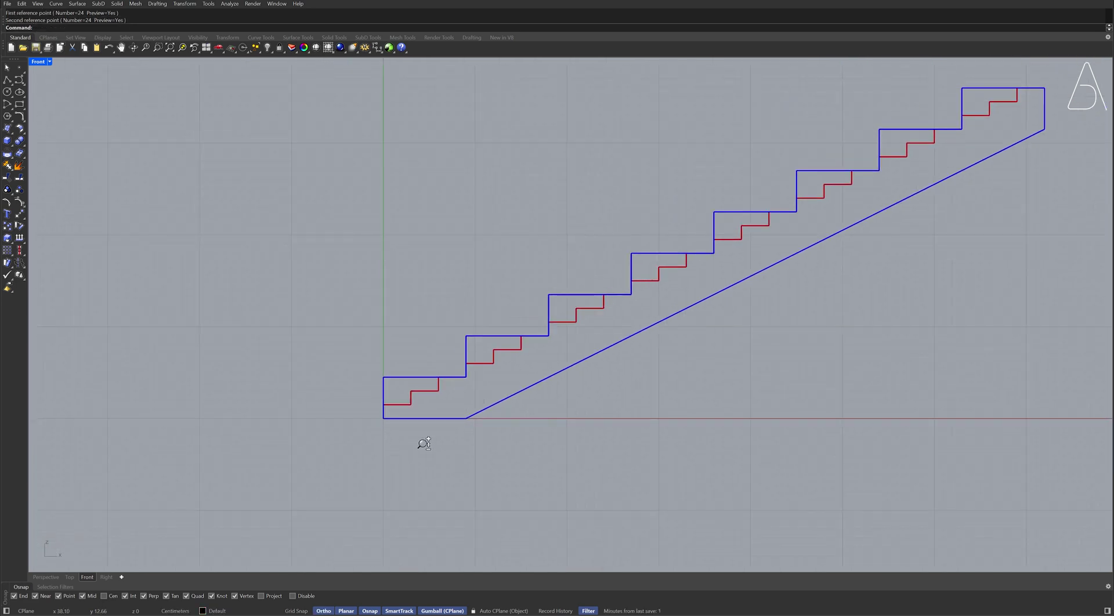
Select all curves and join the small steps into one stepped curve.
key("ctrl+a")
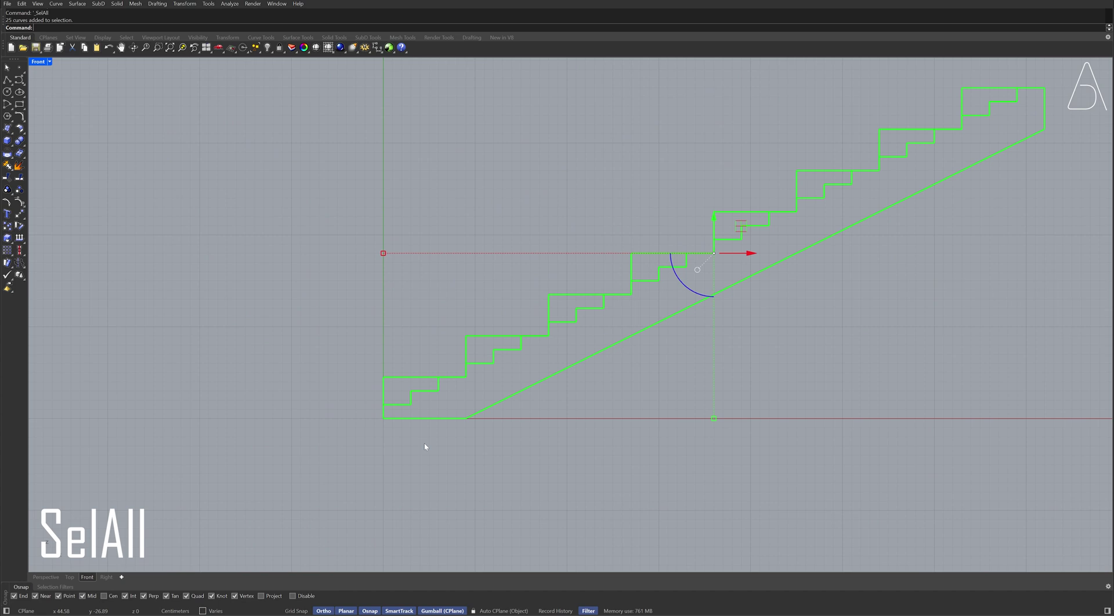
key("Return")
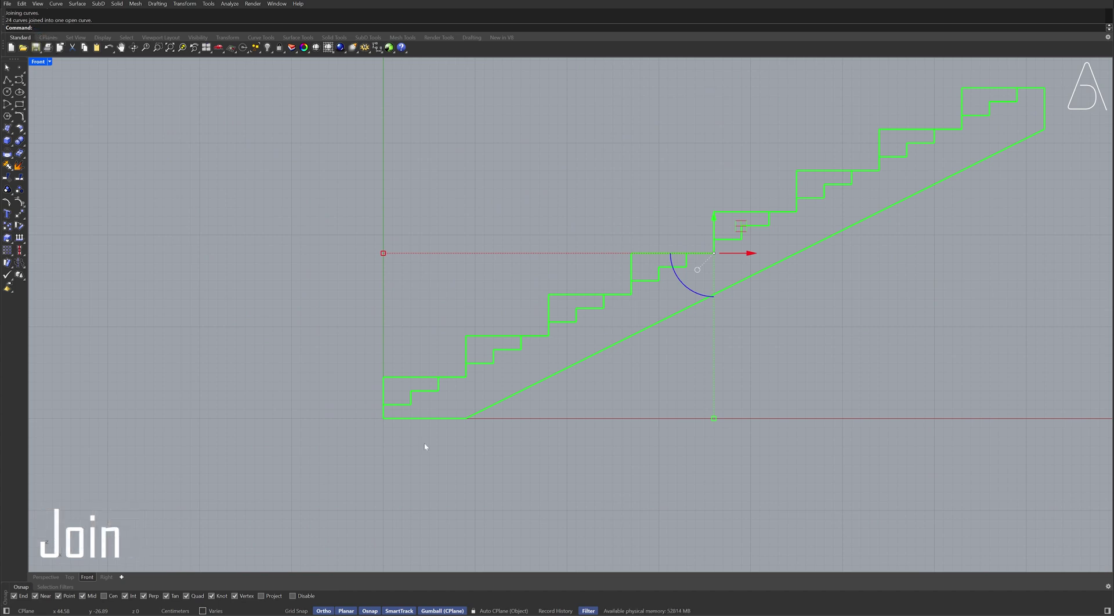
key("Escape")
Offset the stepped curve 35 with flat caps, placing it above the steps.
left_click(427, 395)
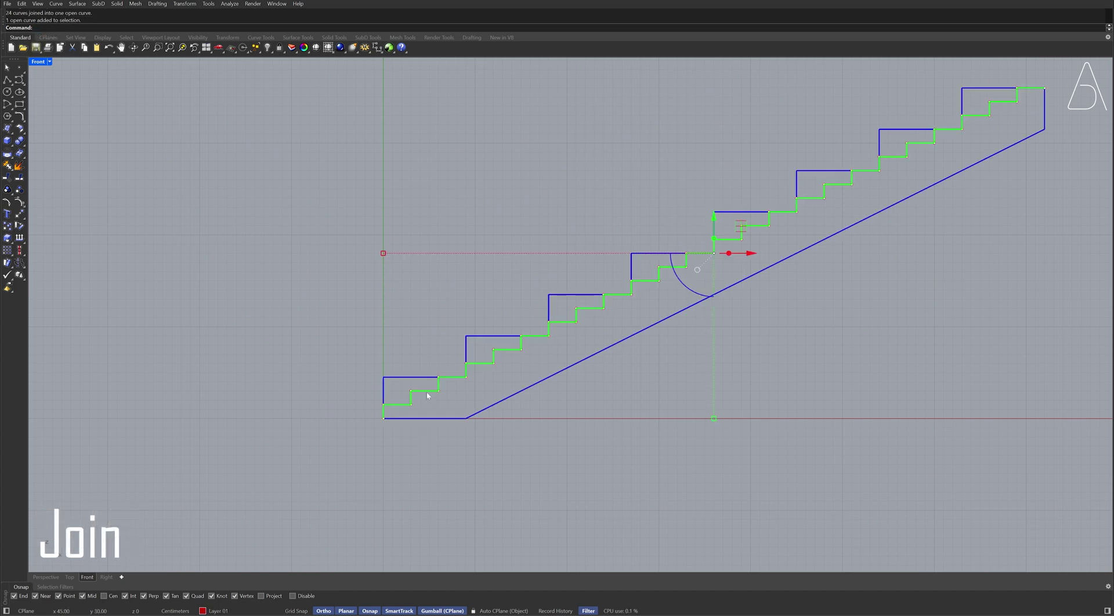
key("Return")
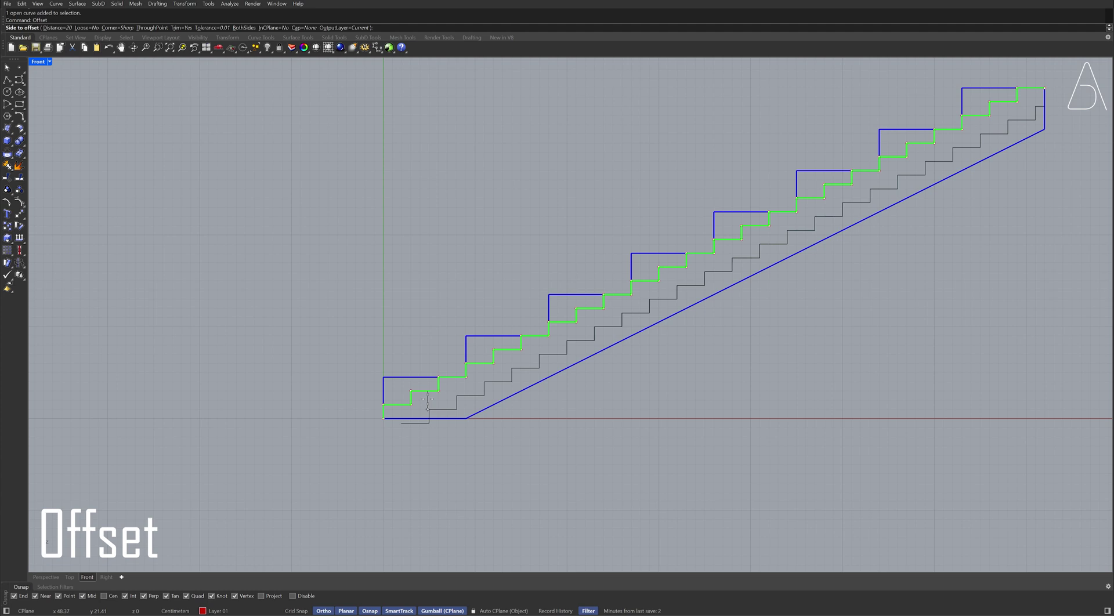
type("a")
key("Return")
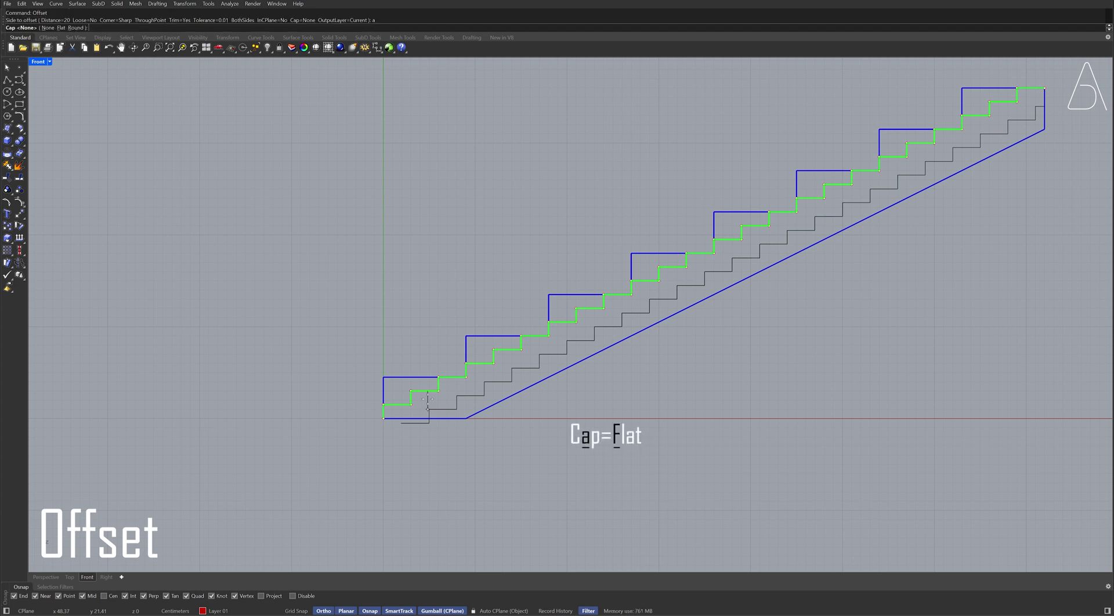
type("f")
key("Return")
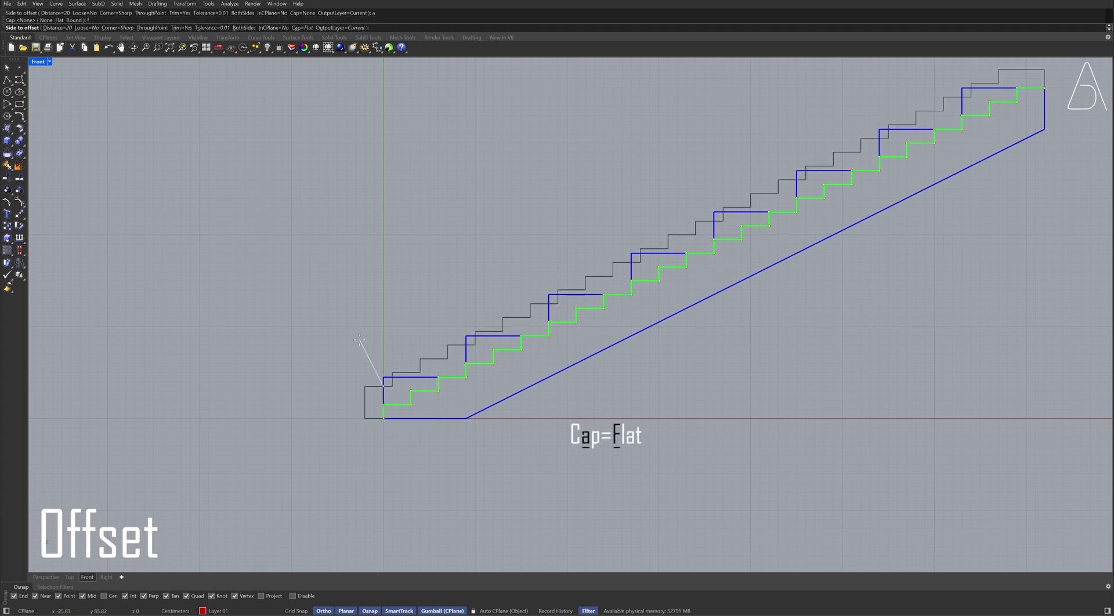
type("35")
key("Return")
left_click(348, 318)
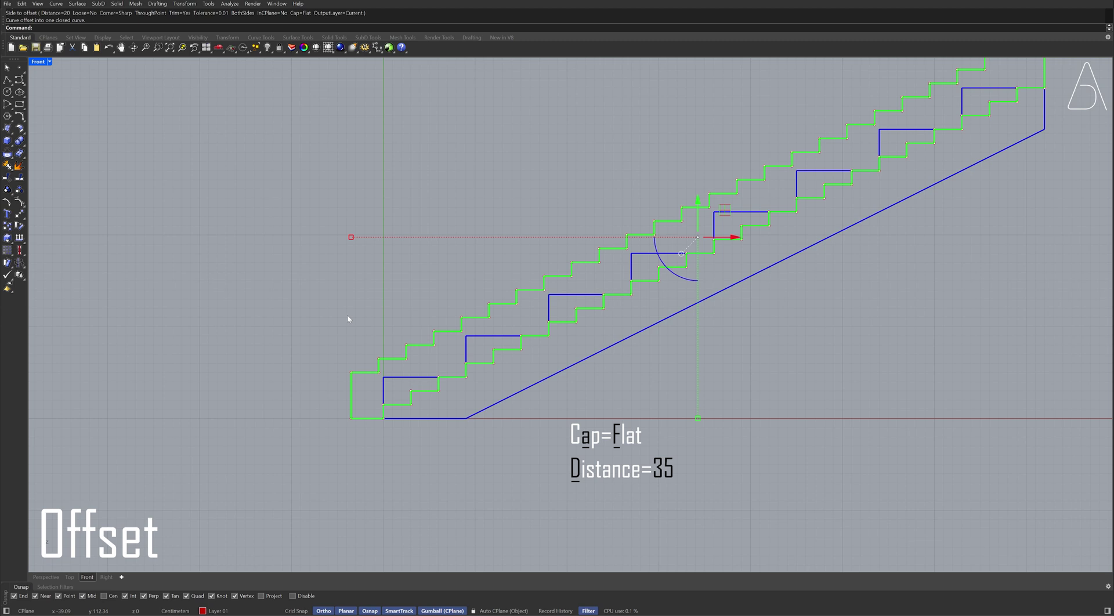
key("Escape")
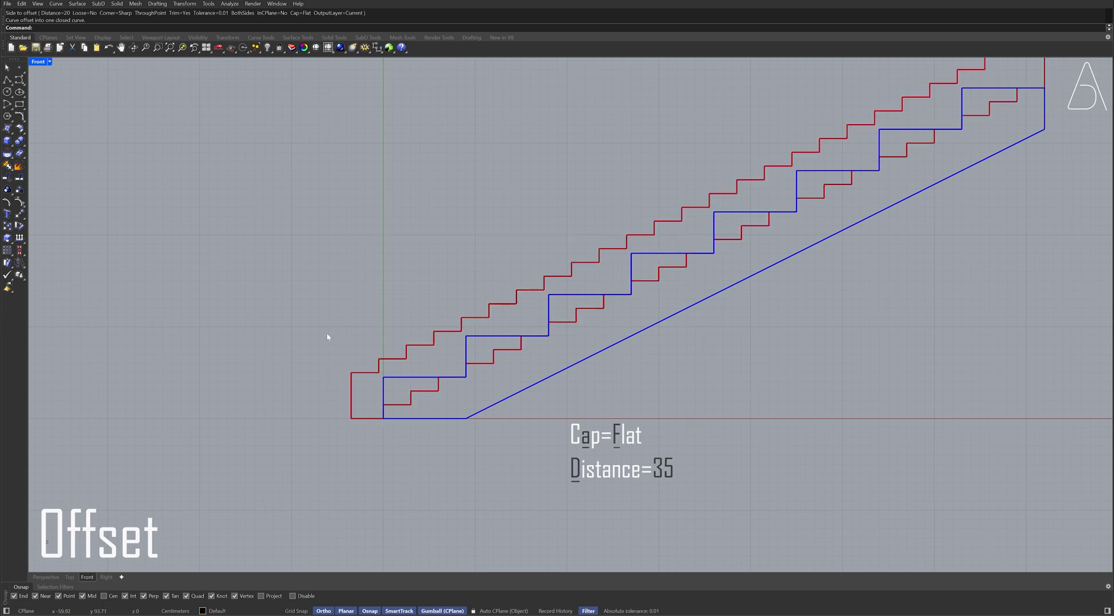
In the Perspective view, move both stair profiles 300 units along X with the gumball.
left_click(48, 577)
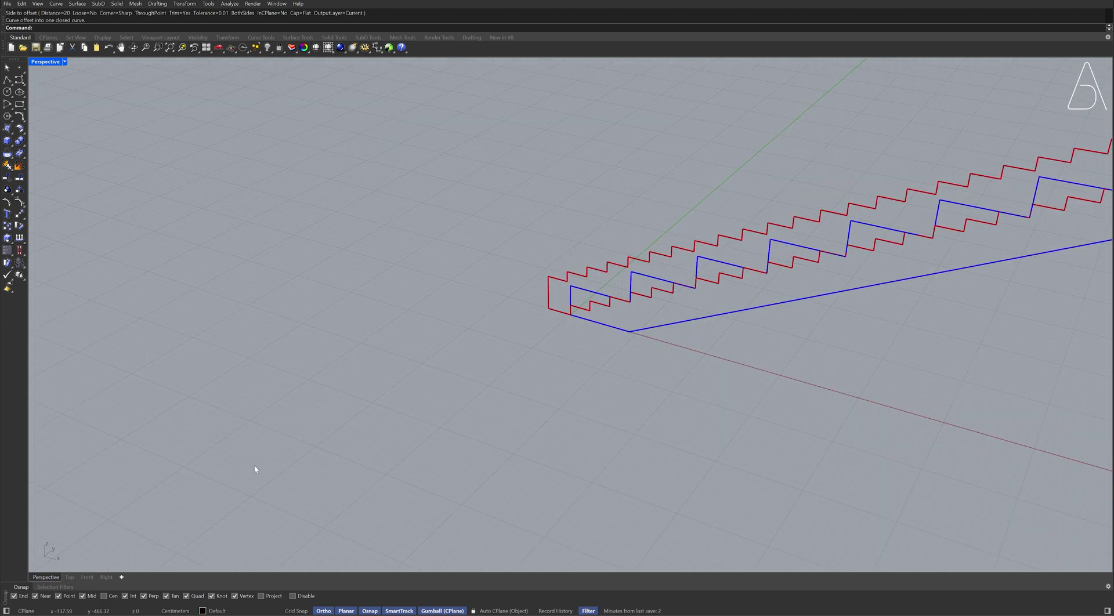
right_click_drag(479, 358, 174, 392, "shift")
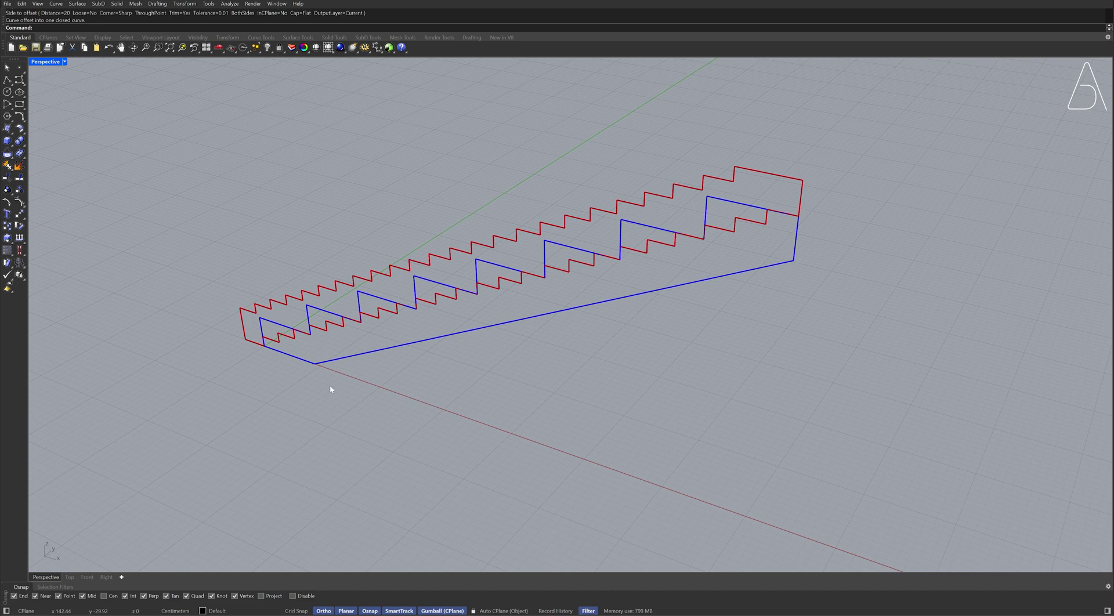
left_click_drag(320, 311, 320, 311)
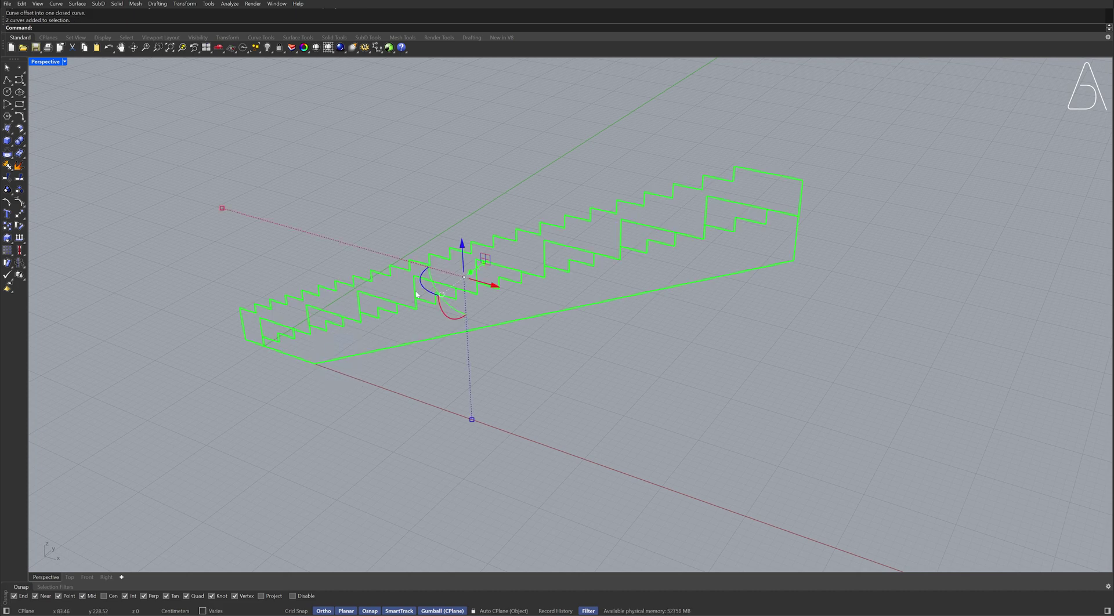
left_click(495, 287)
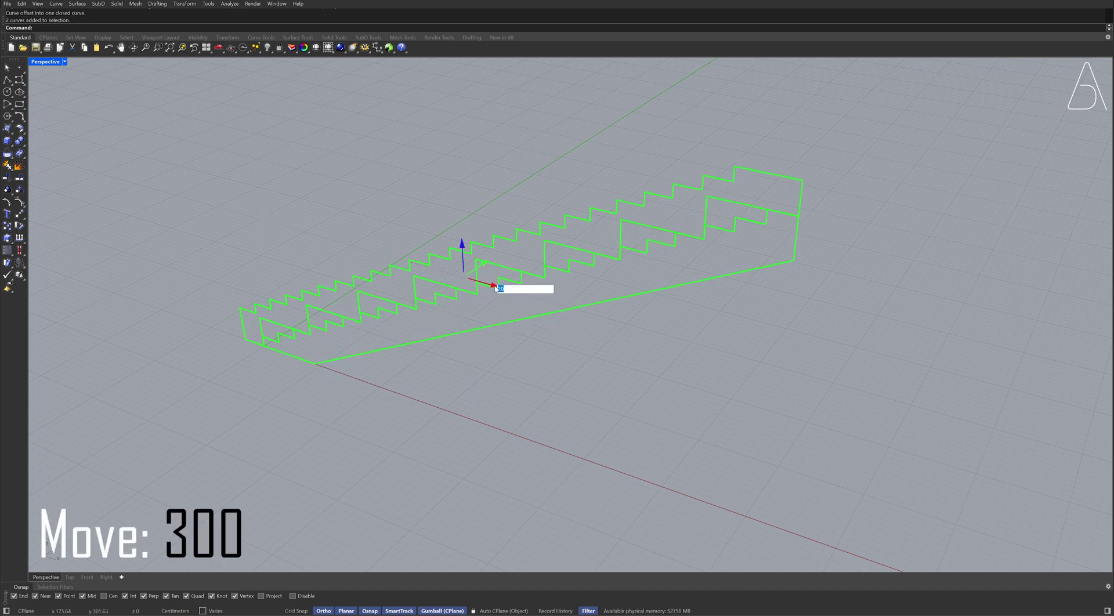
key("Return")
key("Left")
key("Left")
key("Left")
key("Left")
key("Left")
key("Left")
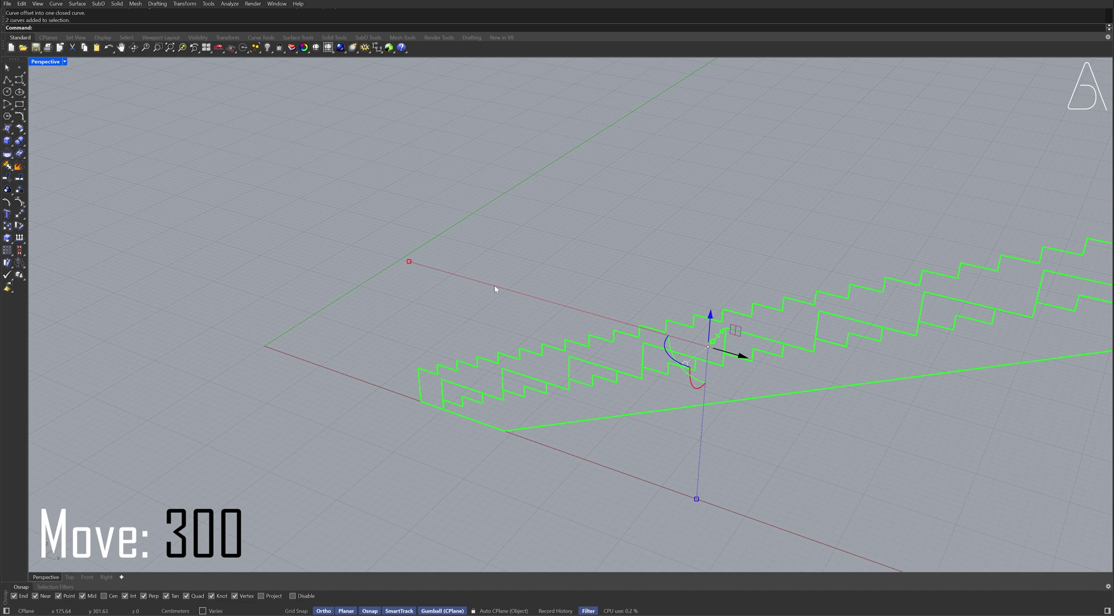
key("Escape")
key("Up")
key("Up")
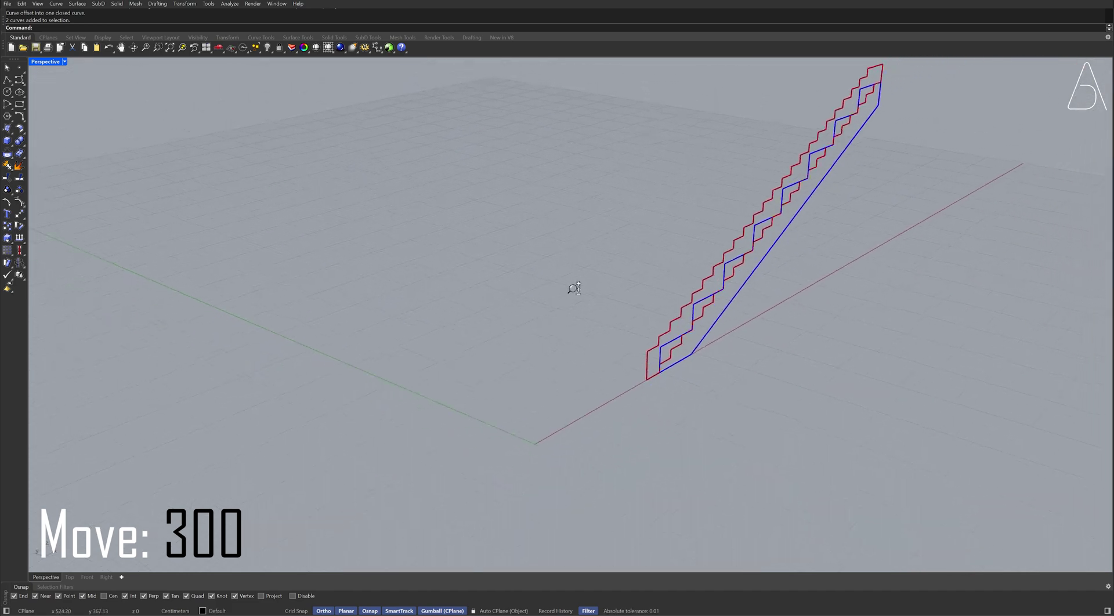
Draw a 90° arc centred at the origin from the stair base to the green axis.
type("arc")
key("Return")
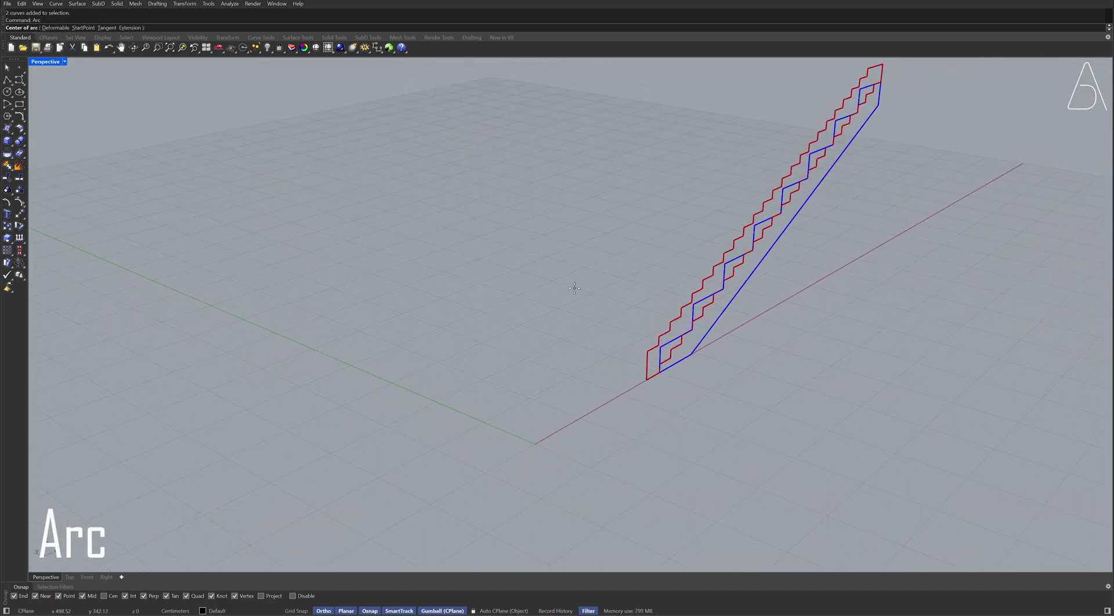
type("0")
key("Return")
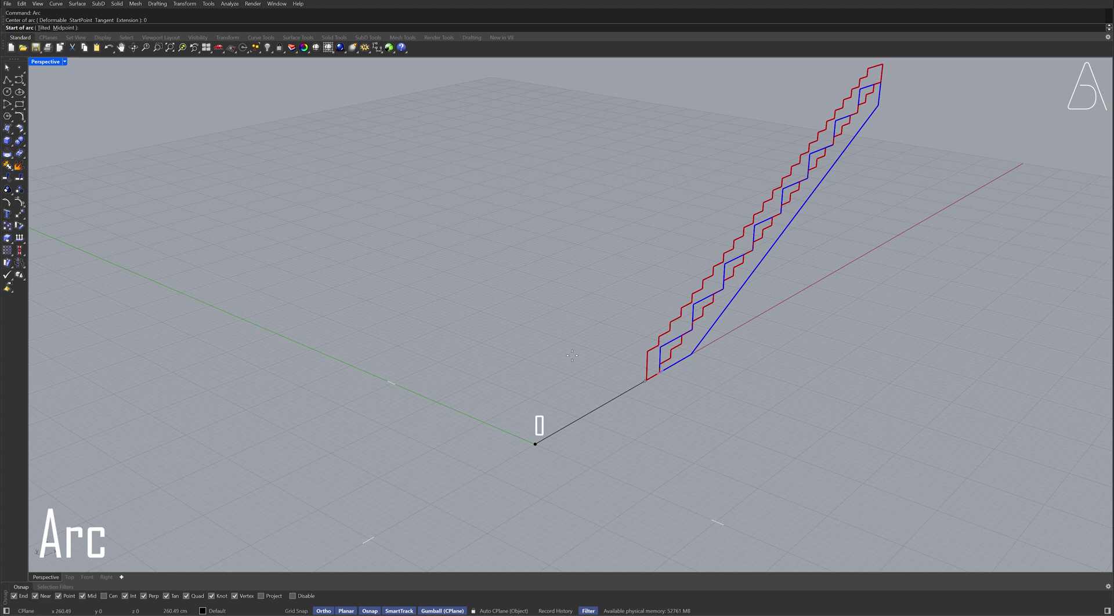
left_click(659, 372)
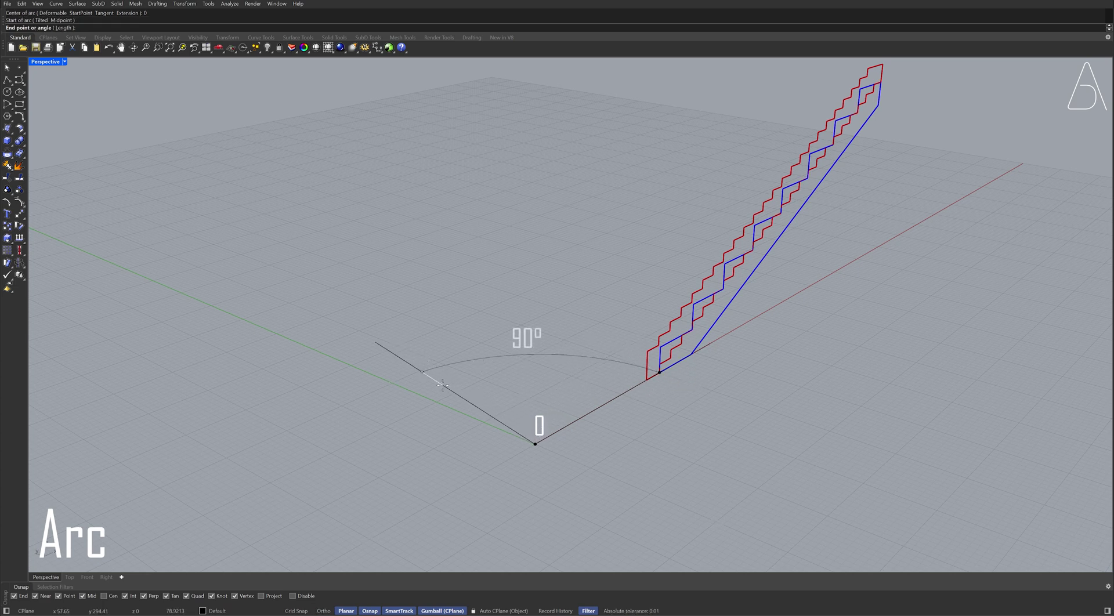
key("F8")
left_click(443, 384)
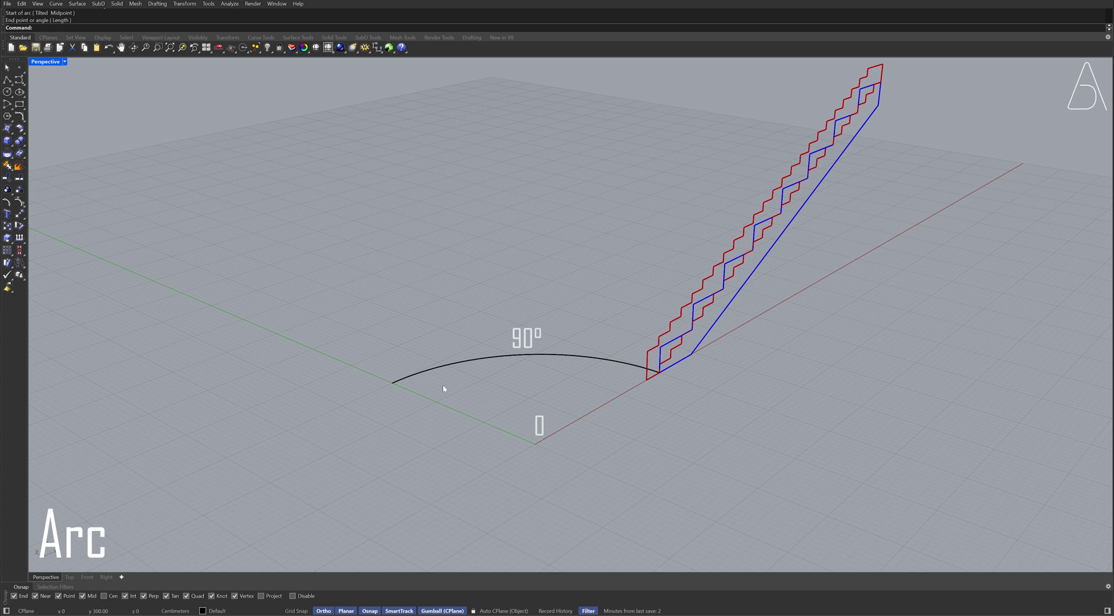
right_click_drag(443, 386, 398, 444, "shift")
Run Sweep1 with the arc as rail and the blue stepped profile as shape.
scroll(538, 370, "up", 2)
type("sweep1")
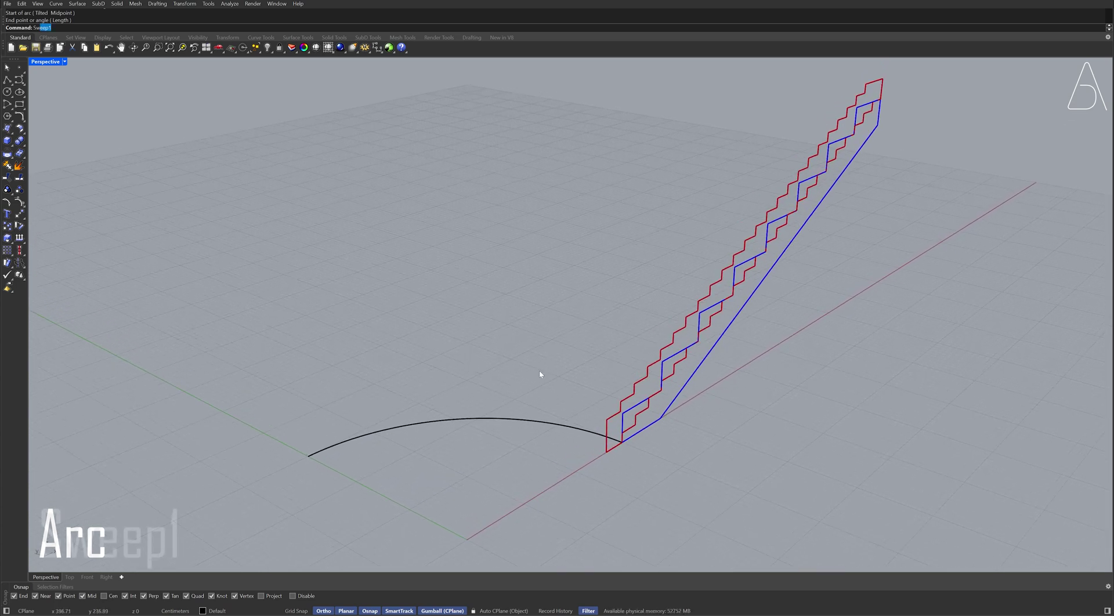
key("Return")
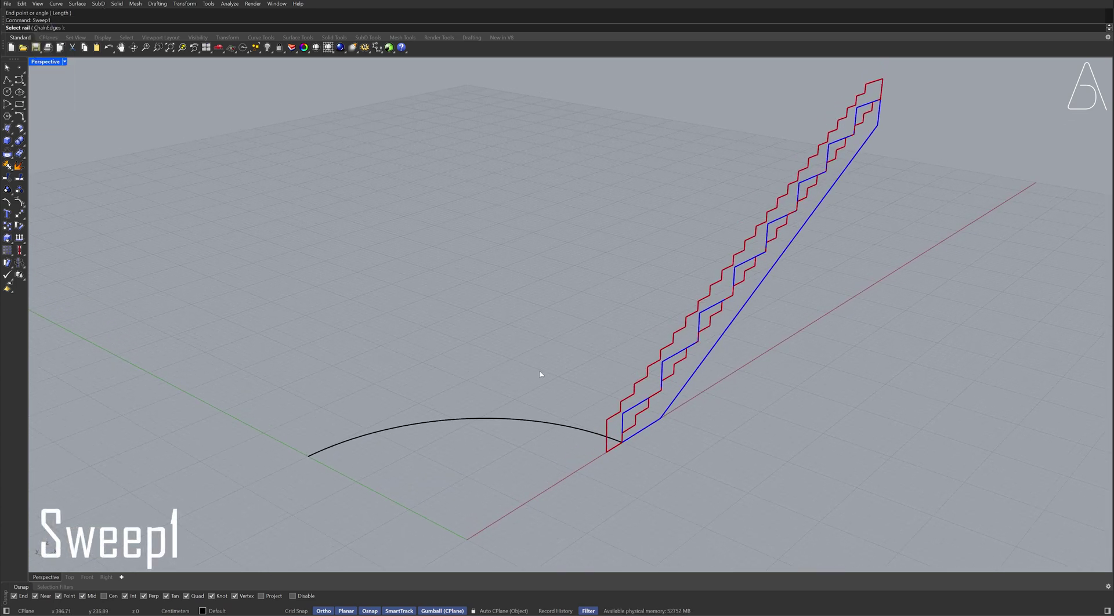
left_click(568, 430)
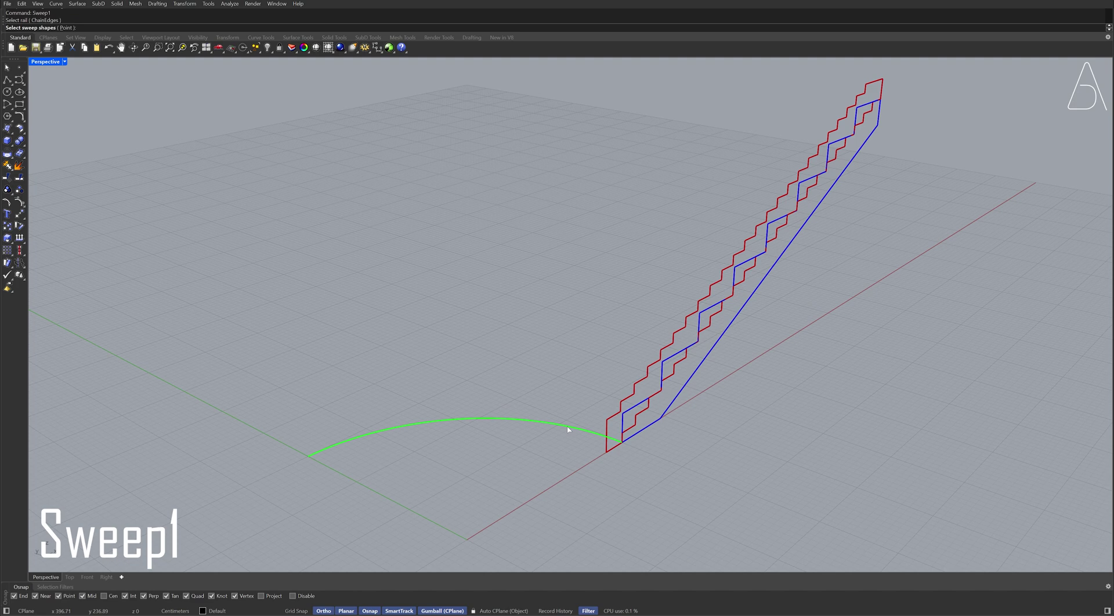
left_click(671, 406)
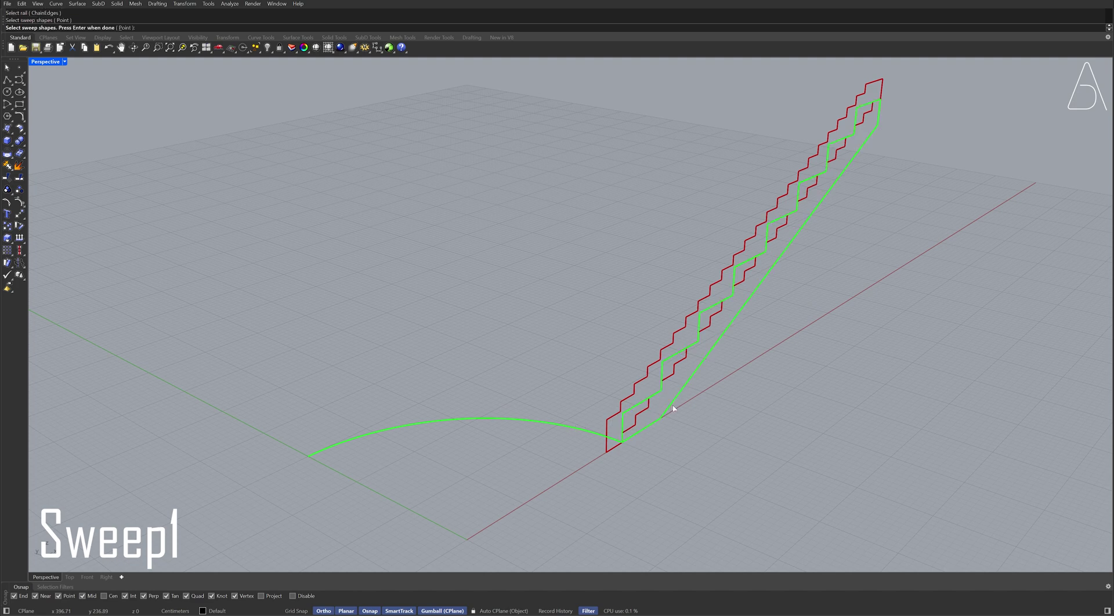
key("Return")
Create the swept seating surface and cap it into a closed solid.
key("Return")
key("Return")
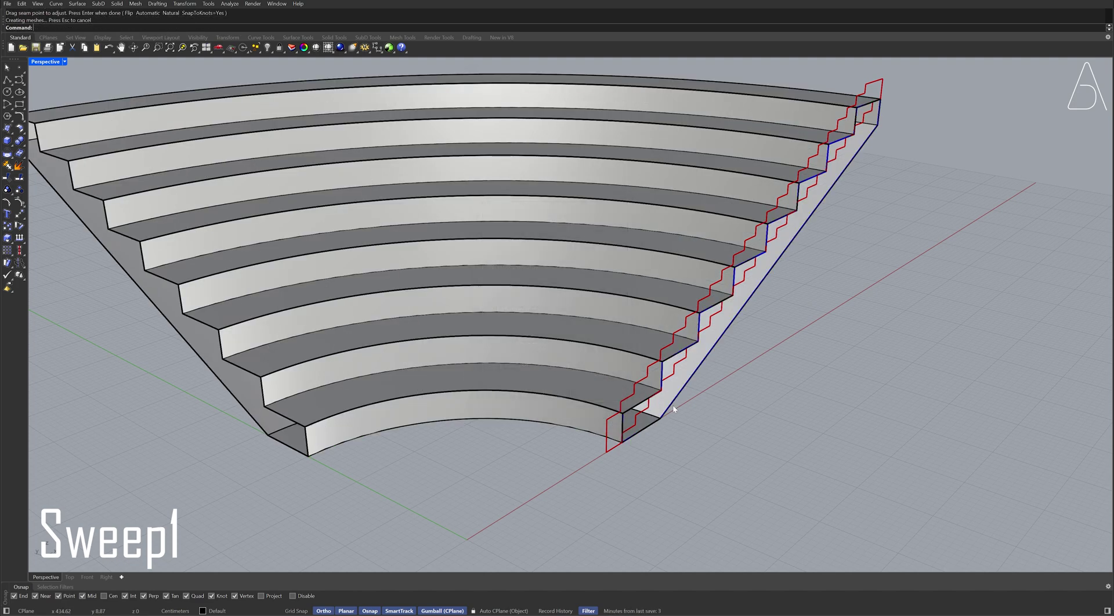
left_click(559, 382)
type("cap")
key("Return")
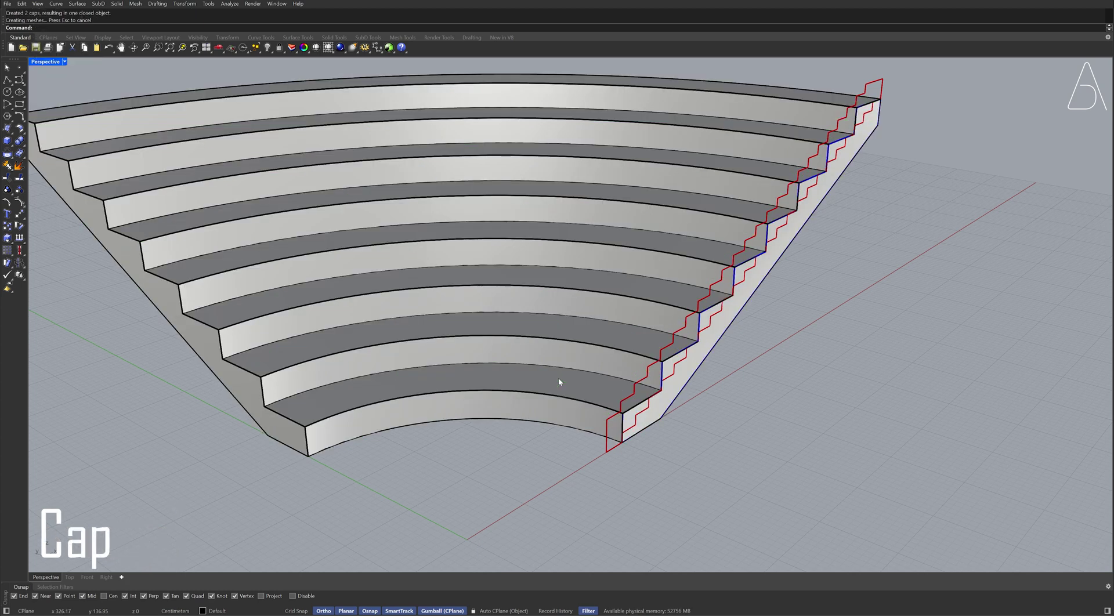
Rotate the red stepped stair curve 45° about the origin, referencing its endpoint.
left_click(607, 448)
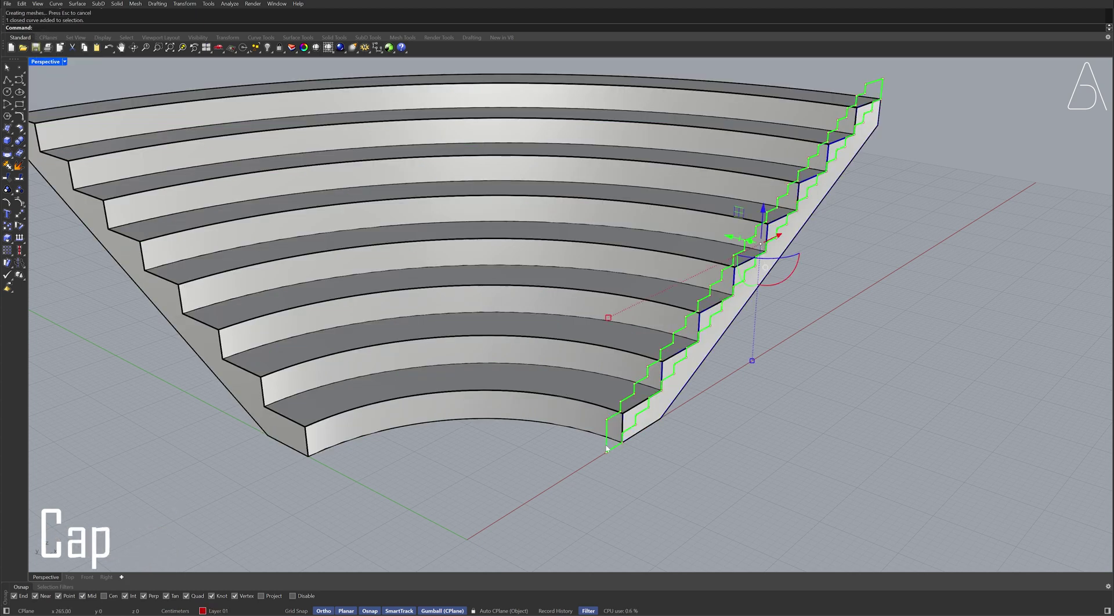
type("rotate")
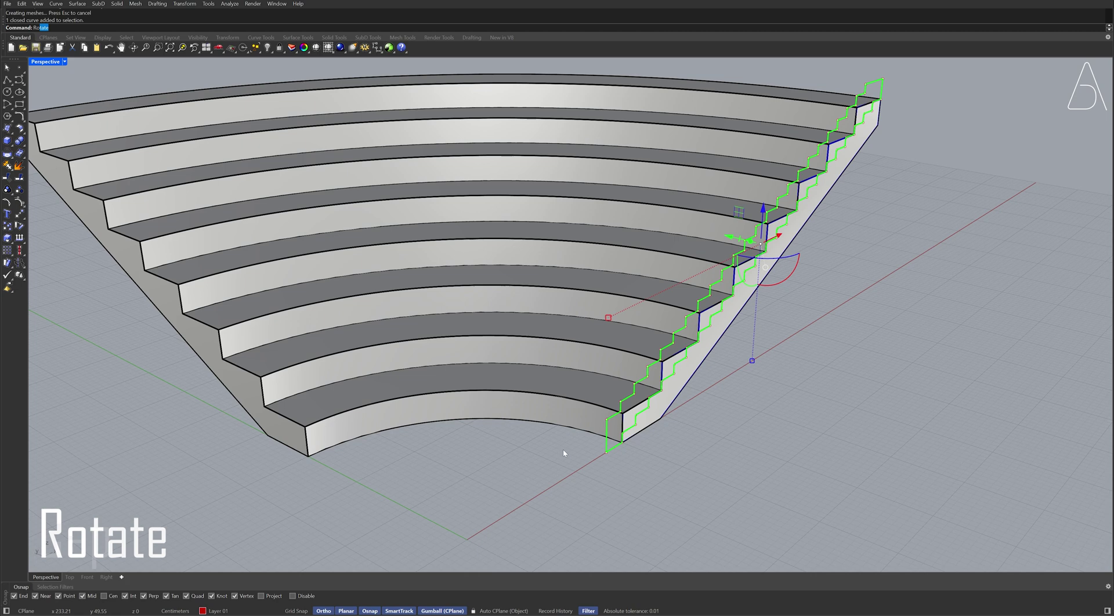
key("Return")
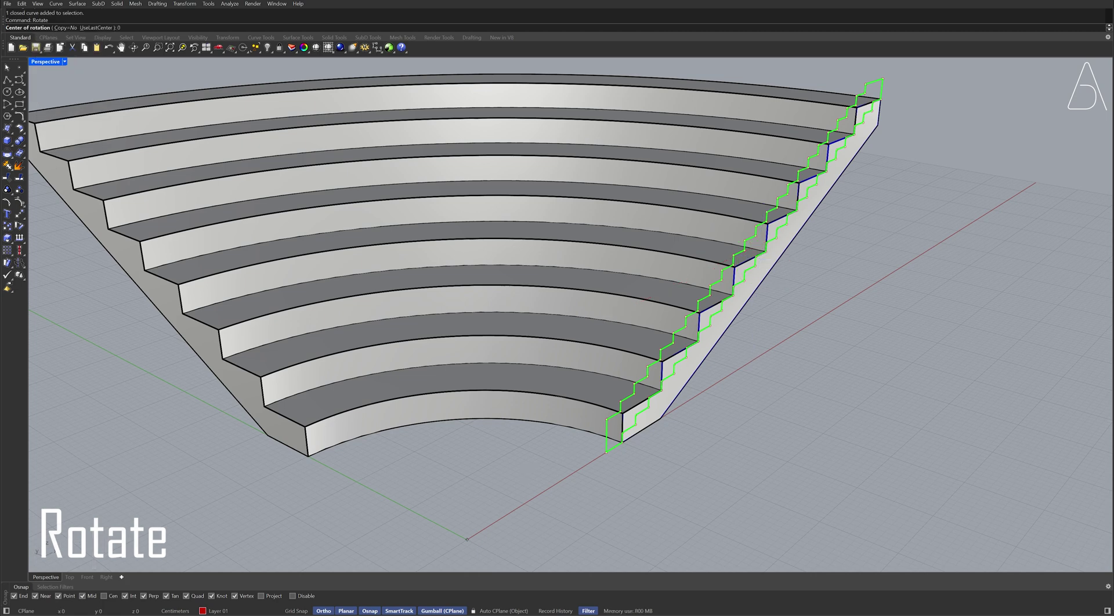
left_click(467, 540)
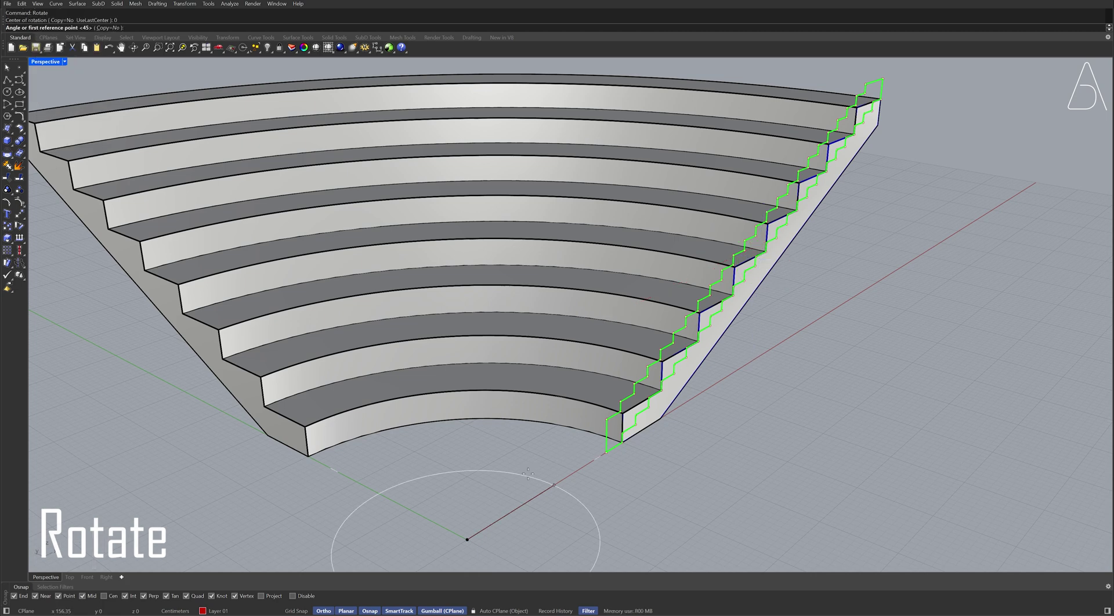
left_click(621, 446)
key("F8")
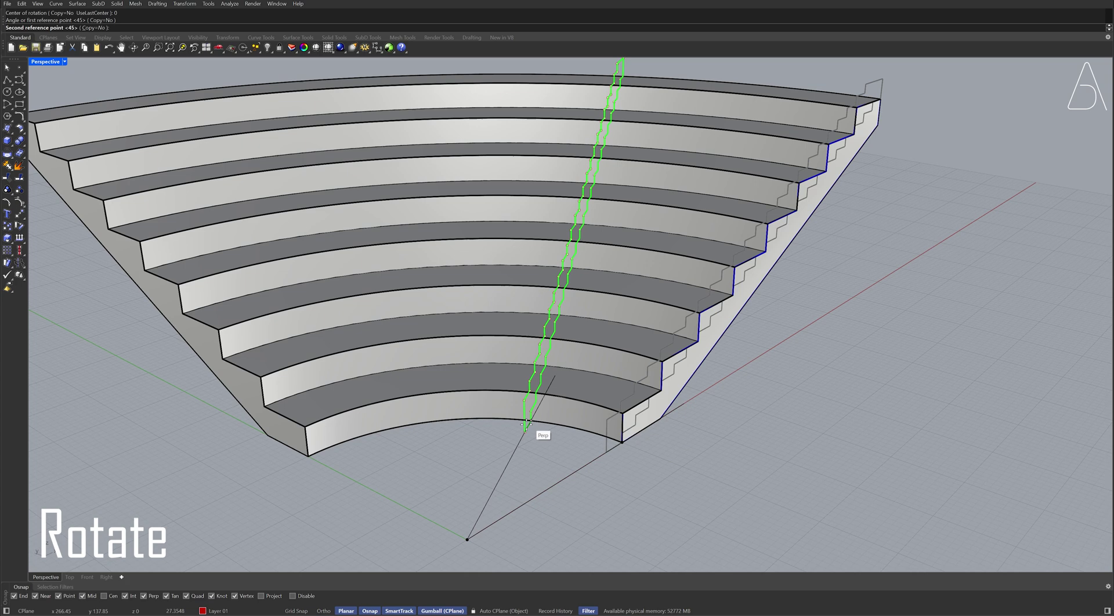
key("F8")
left_click(505, 422)
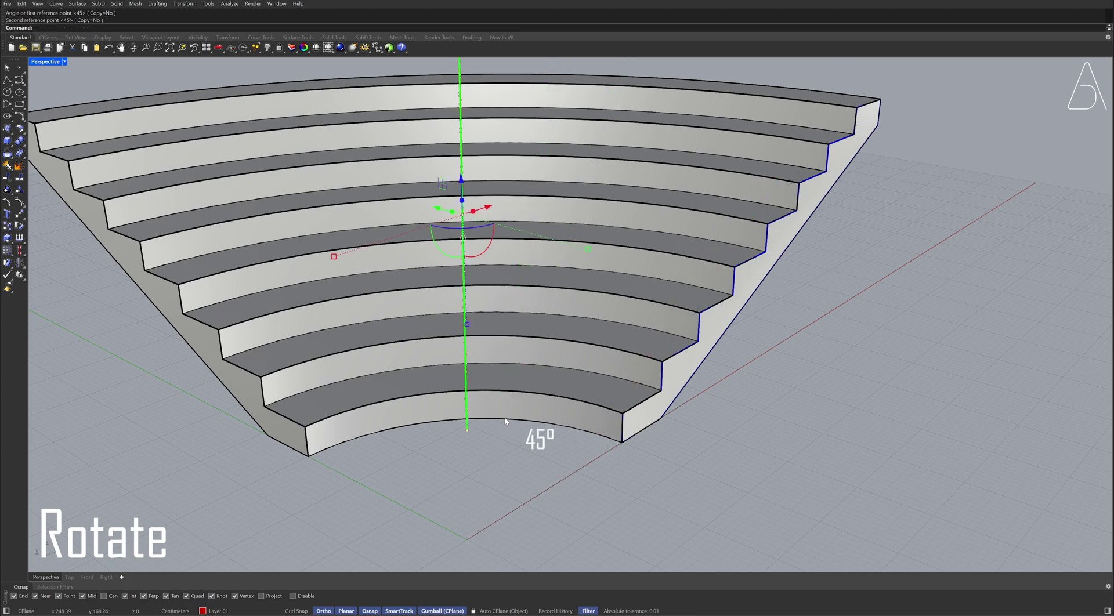
key("Escape")
right_click_drag(592, 318, 542, 383)
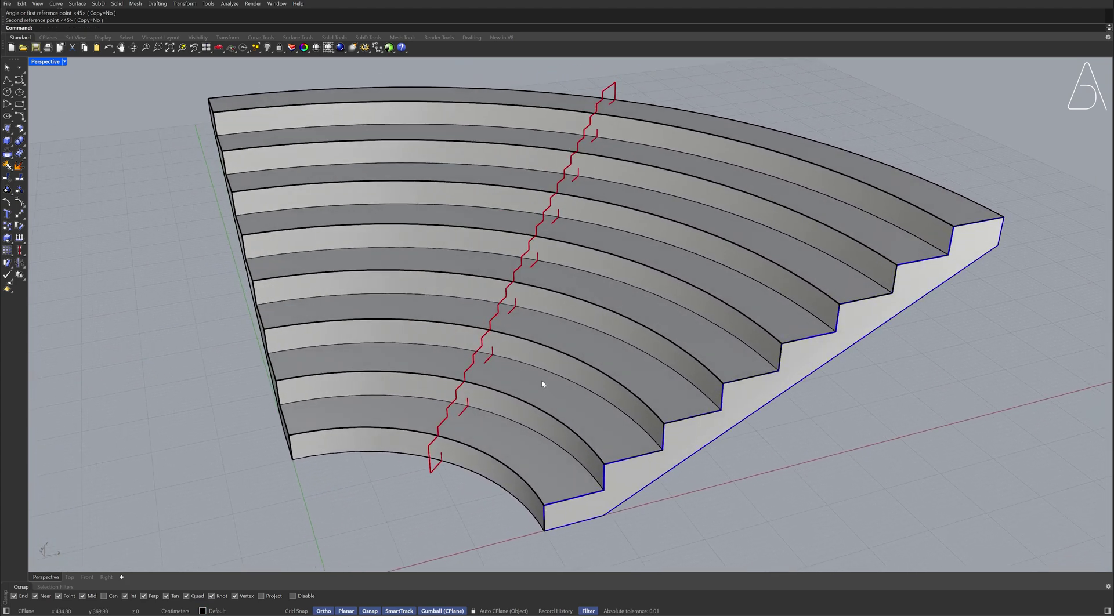
Cut a 50-wide aisle stair through all seating tiers along the red curve, extruding both sides.
left_click(499, 310)
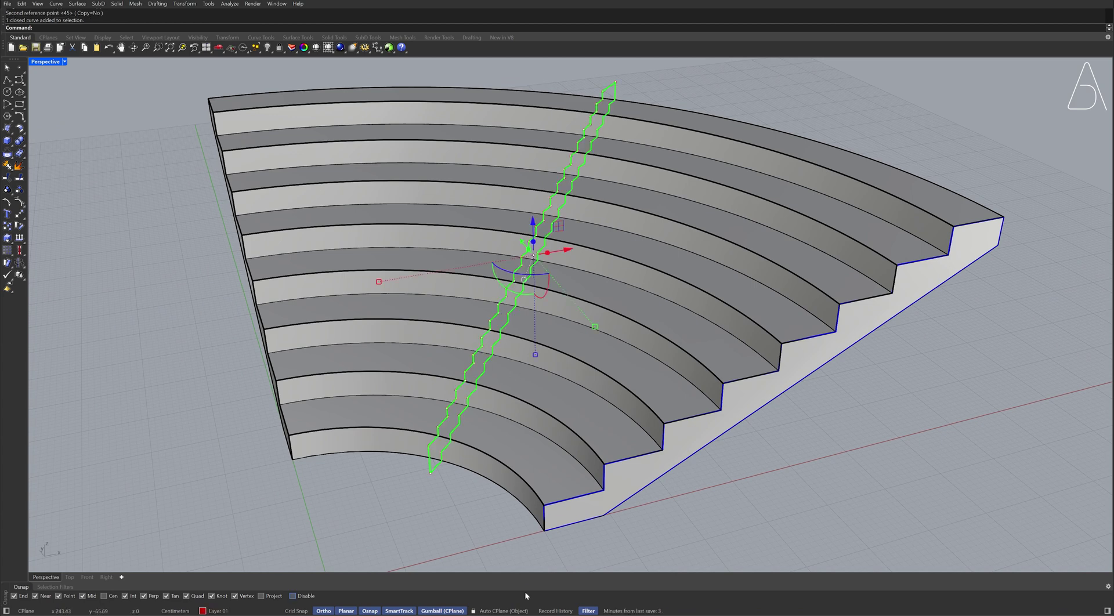
left_click(528, 611)
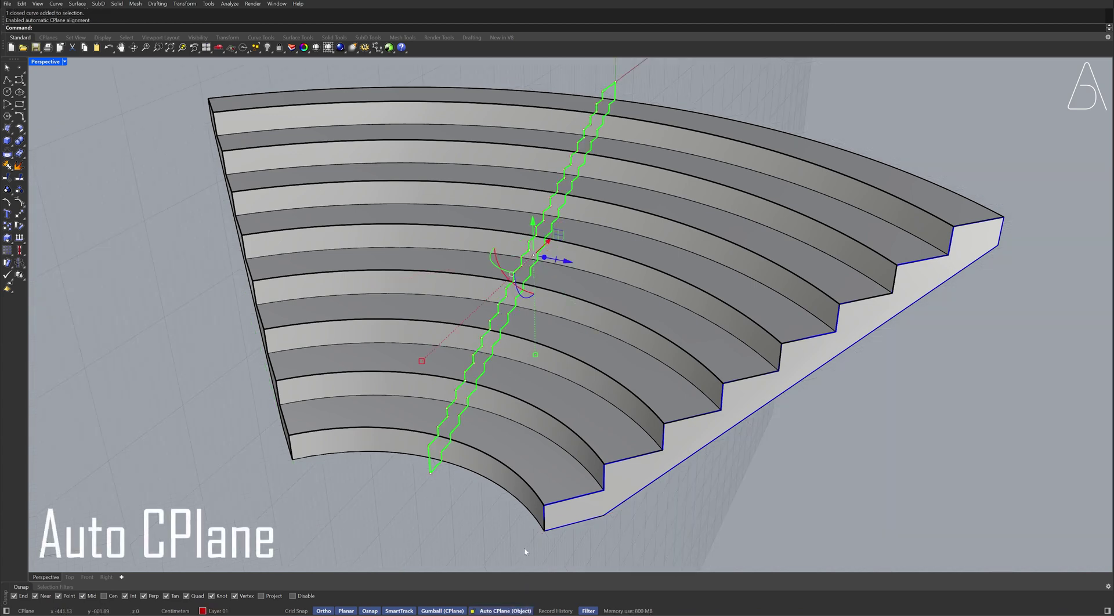
left_click(556, 262)
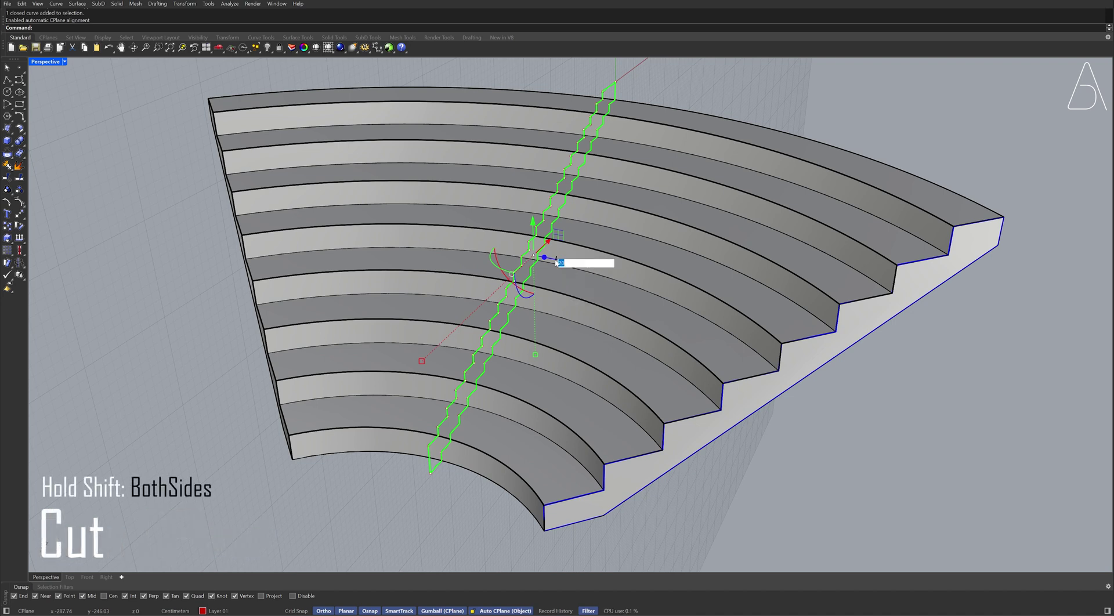
key("Return")
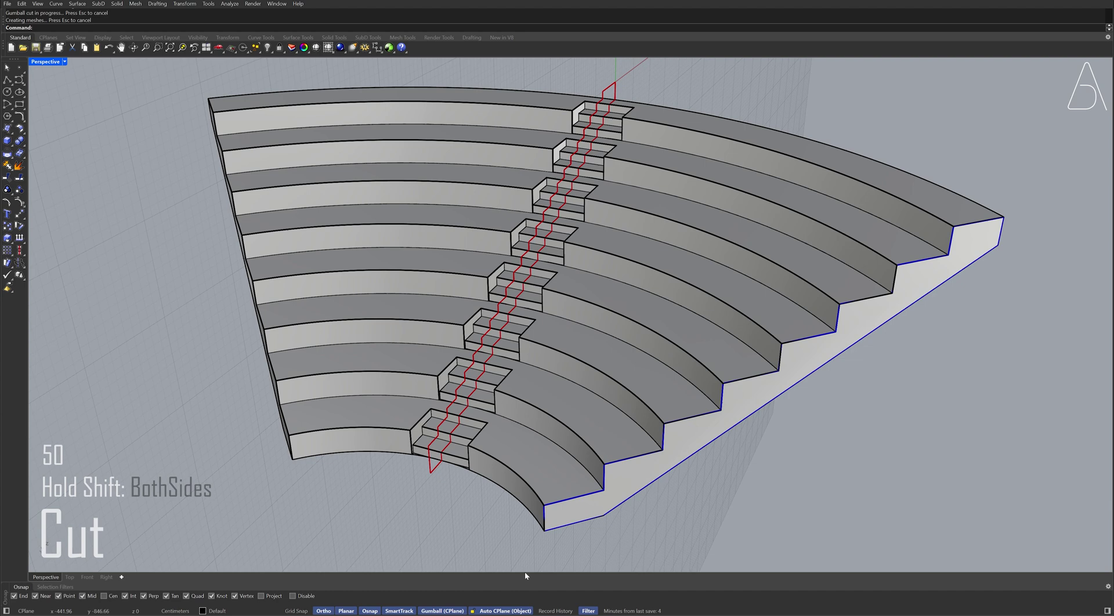
Turn off Auto CPlane and hide all curves using SelCrv and Hide.
left_click(530, 611)
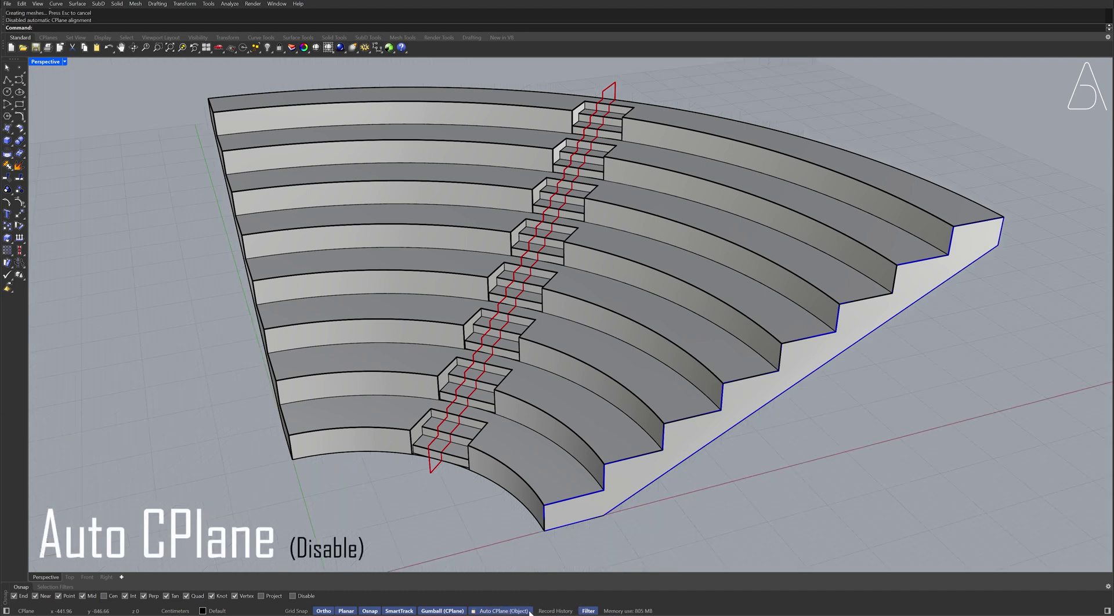
type("SelCrv")
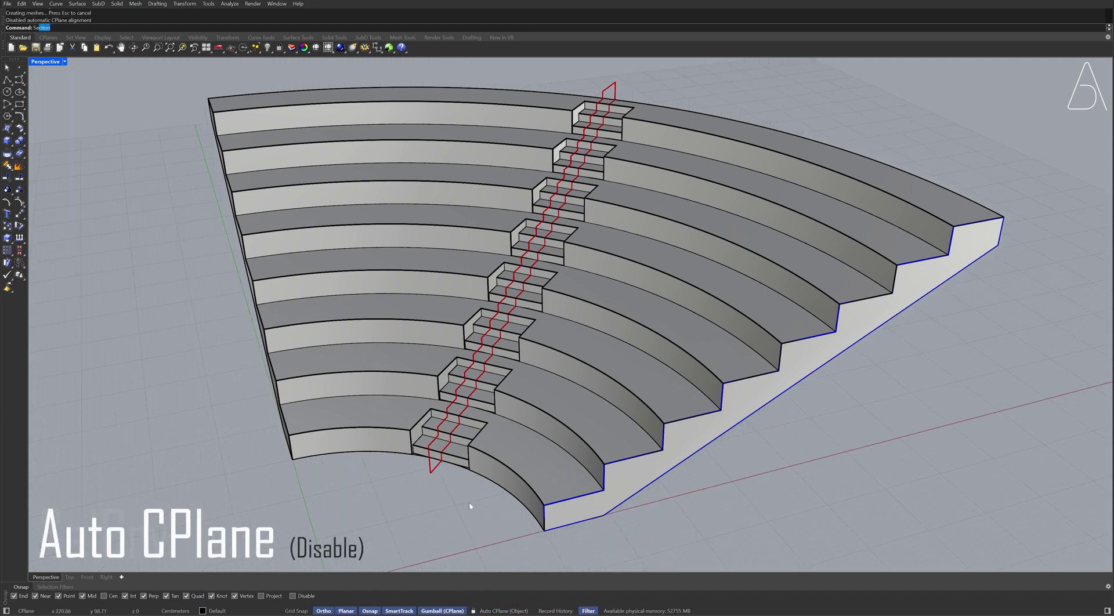
key("Return")
type("Hide")
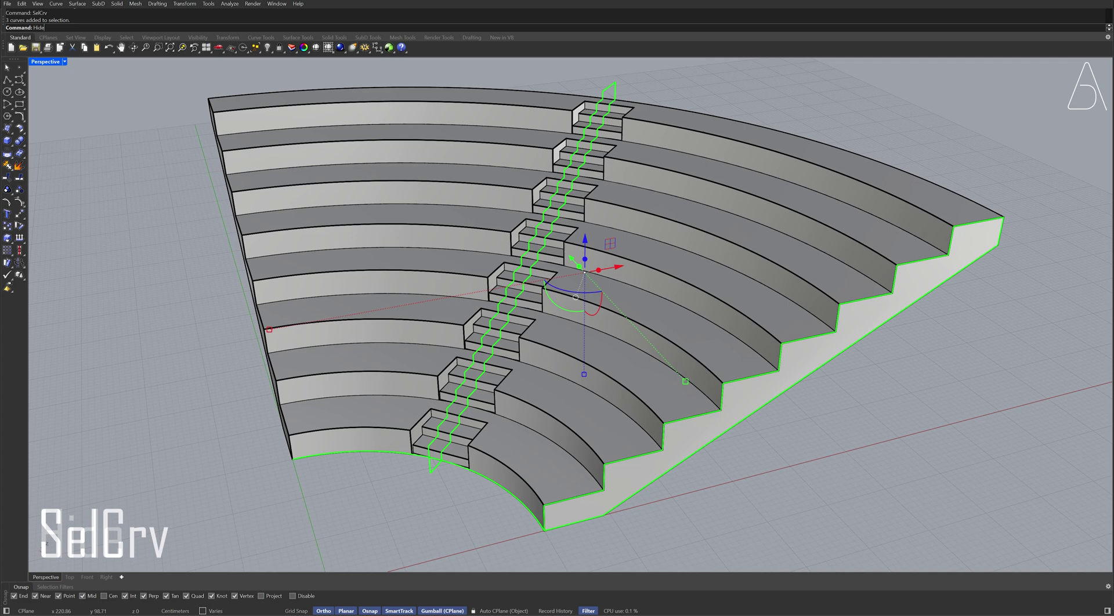
key("Return")
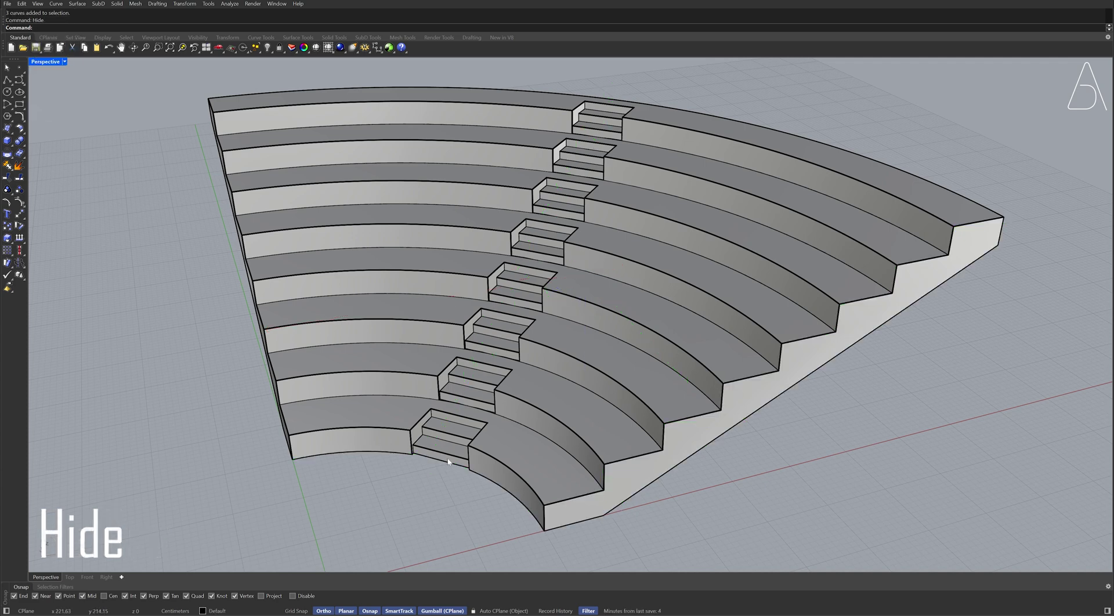
scroll(441, 410, "up", 10)
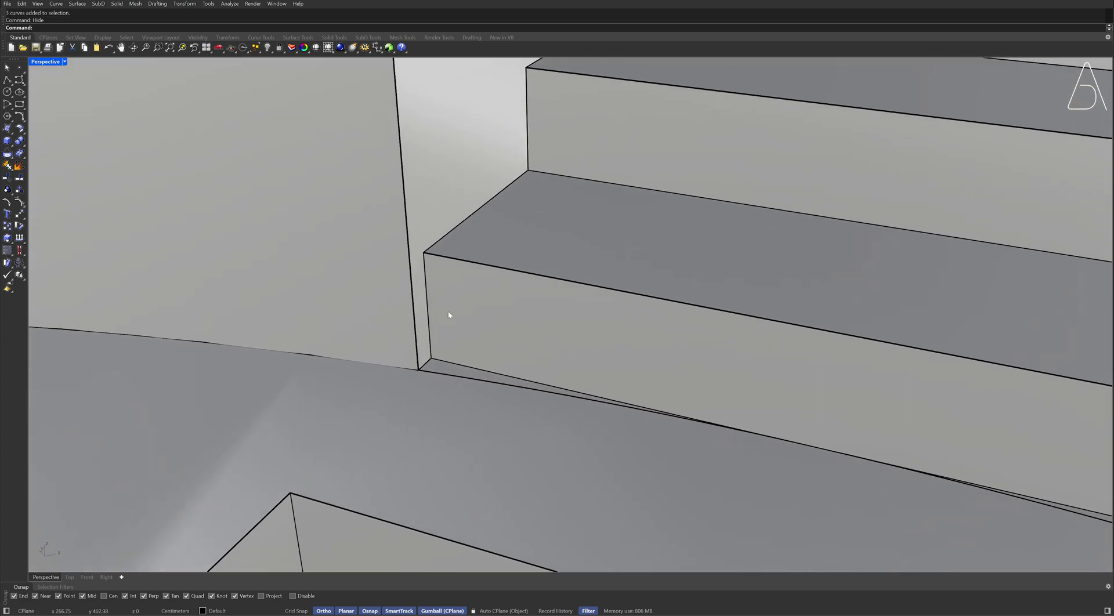
Run MergeAllCoplanarFaces on the seating solid, cutting 99 faces to 85, then view it from behind.
left_click(465, 326)
type("M")
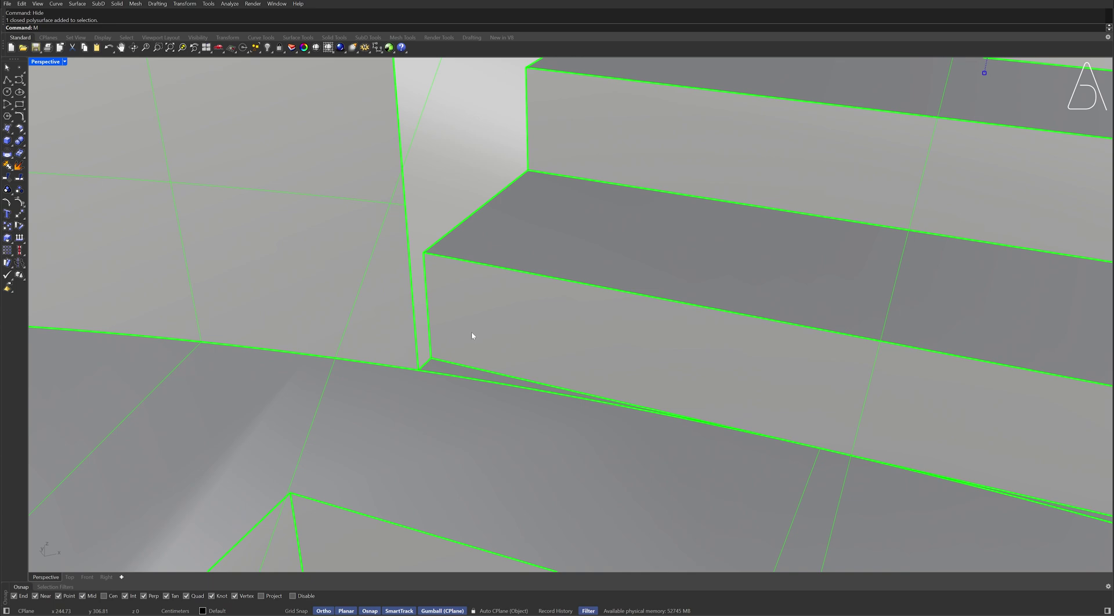
type("ergeAllCoplanarFaces")
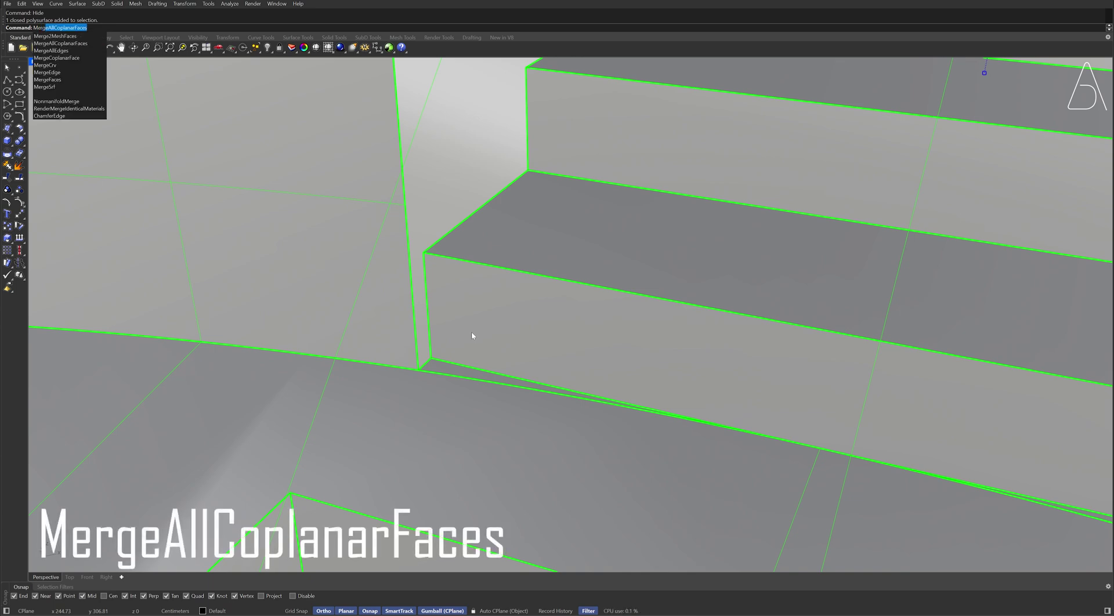
key("Return")
scroll(472, 335, "down", 10)
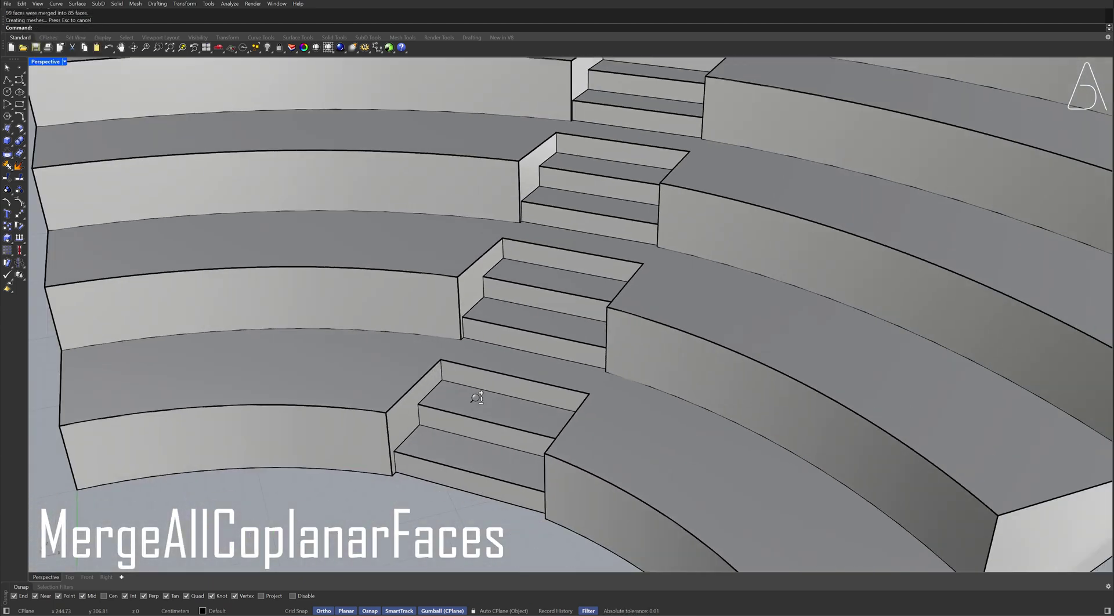
scroll(476, 398, "down", 5)
right_click_drag(490, 422, 613, 303)
PushPull the seating's outer curved back face out by 100.
type("PushPull")
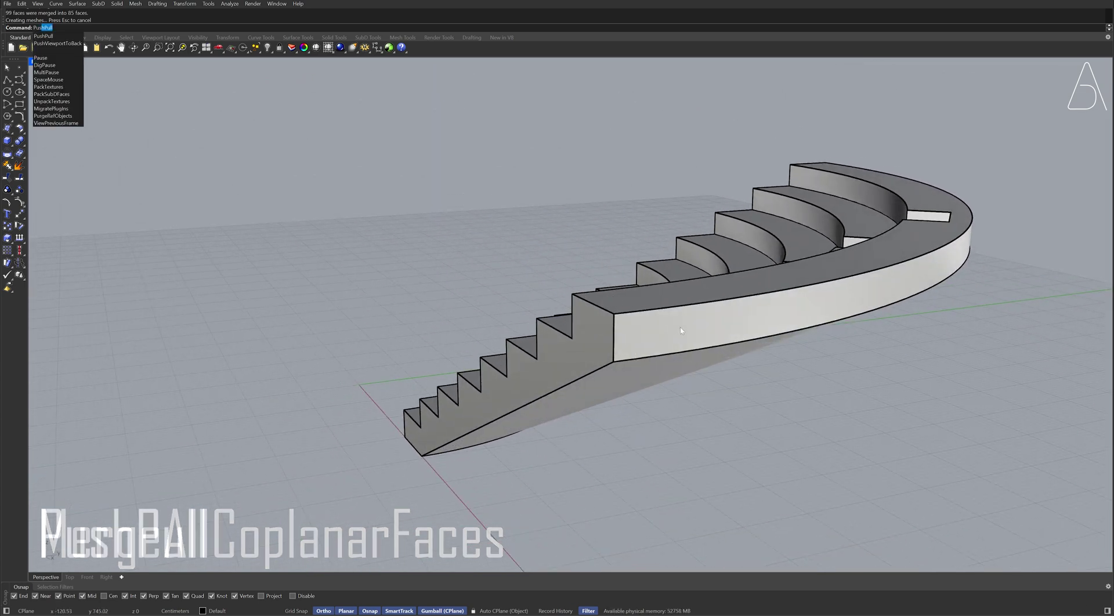
key("Return")
left_click(673, 323)
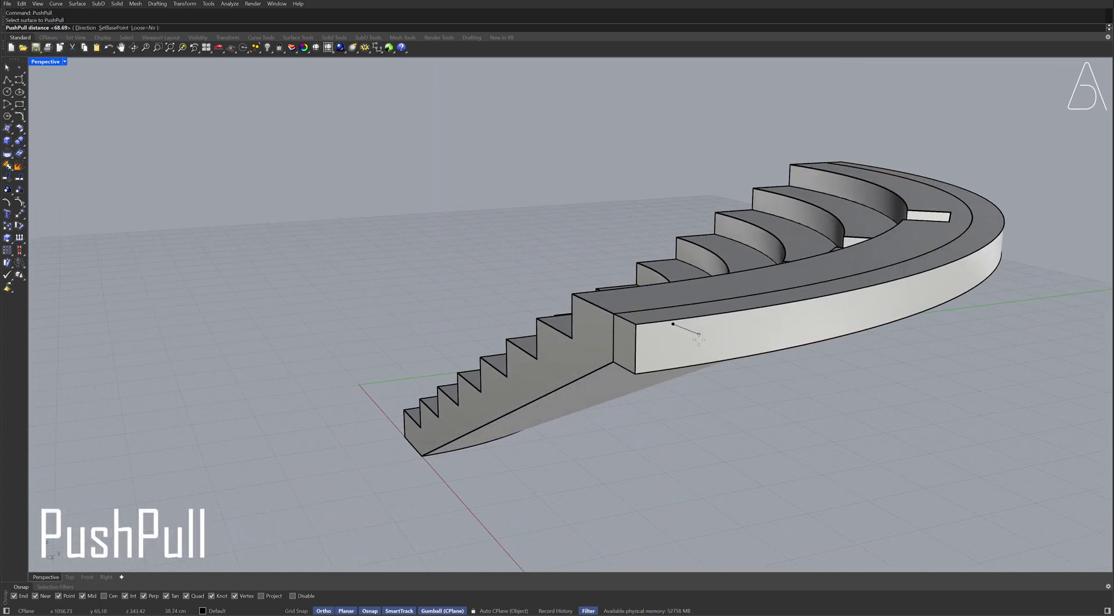
type("100")
key("Return")
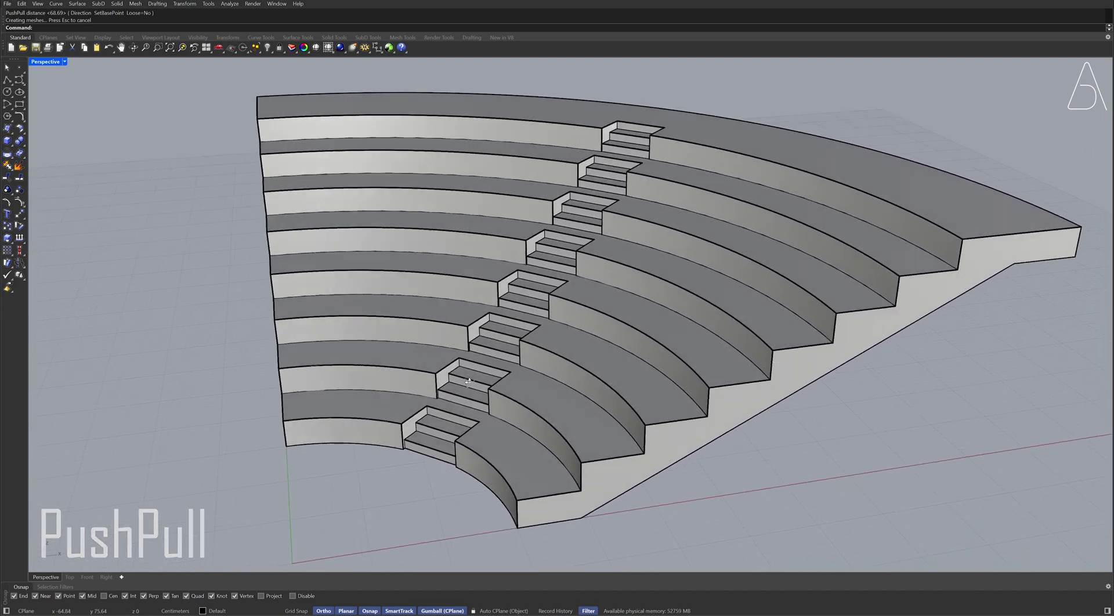
scroll(469, 383, "down", 3)
right_click_drag(478, 386, 408, 386, "shift")
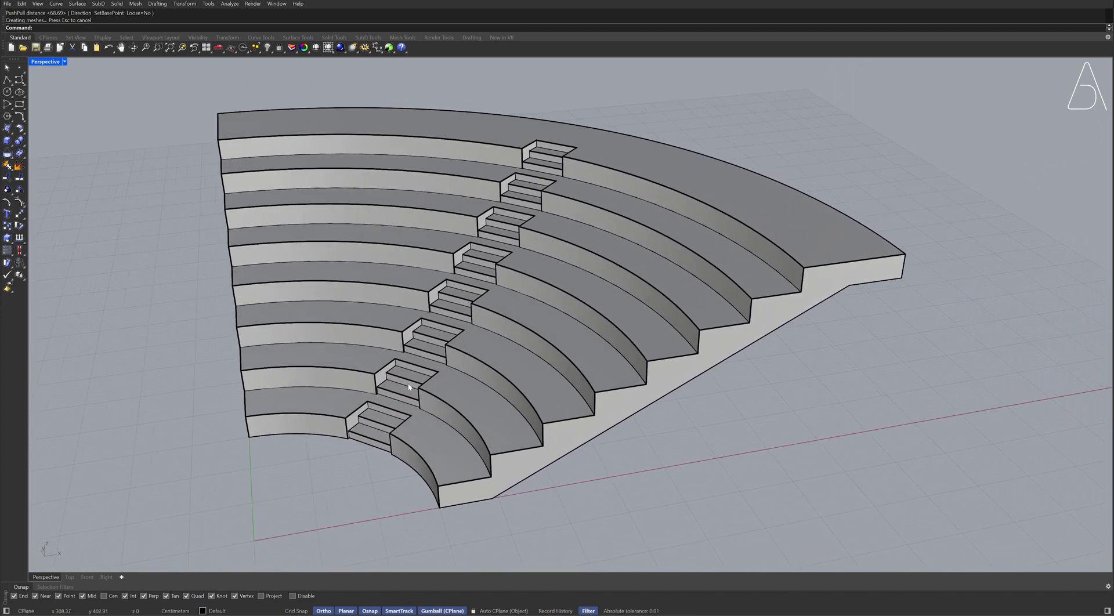
Shade the view in Monochrome and switch to the Top view showing the whole quarter-circle plan.
left_click(328, 49)
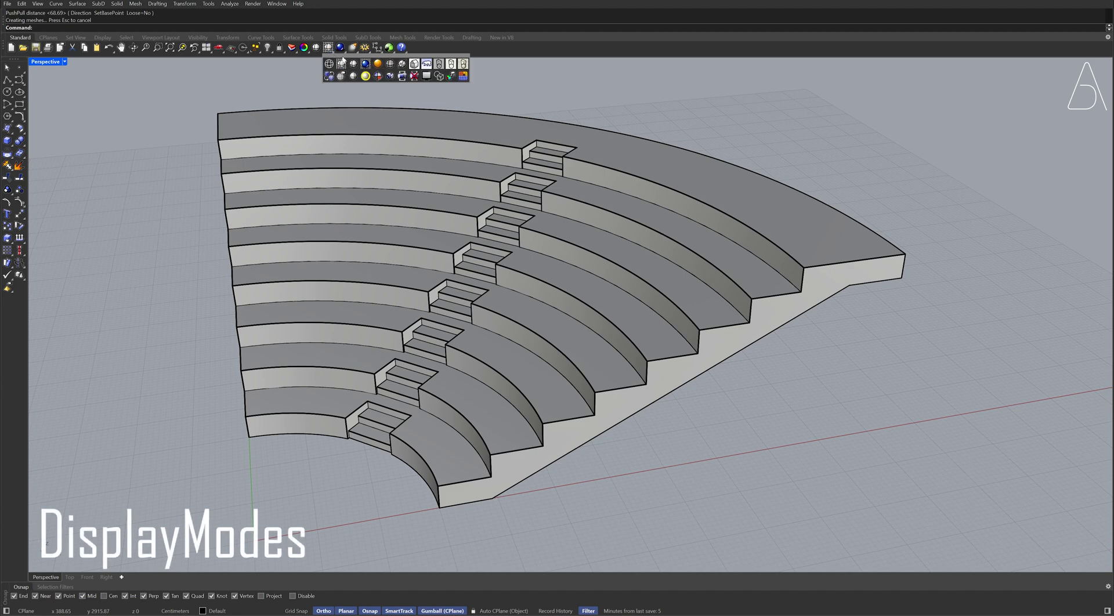
left_click(414, 63)
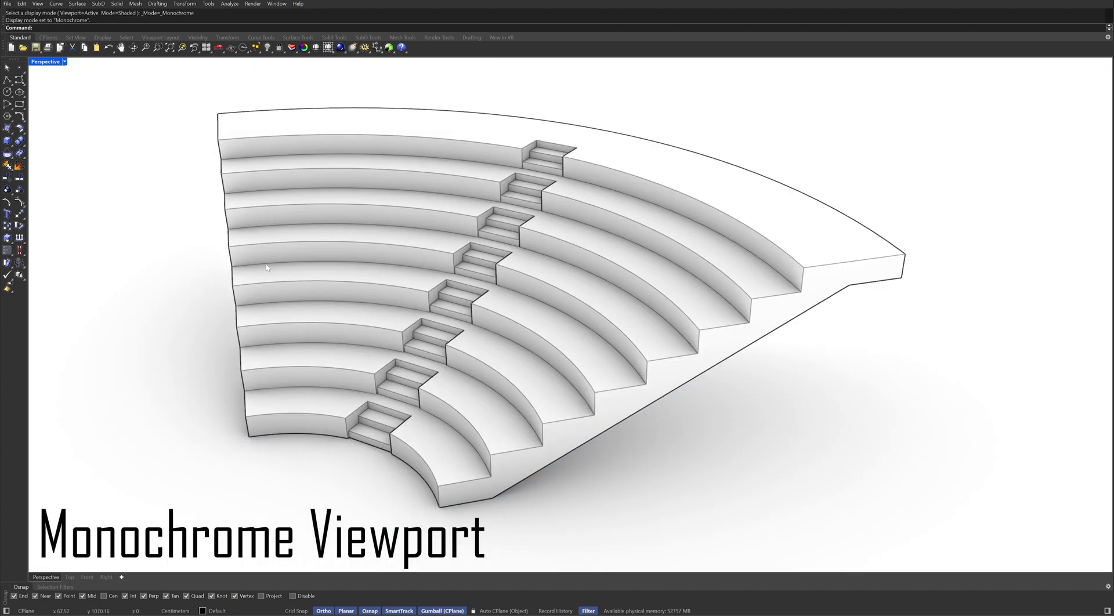
left_click(70, 578)
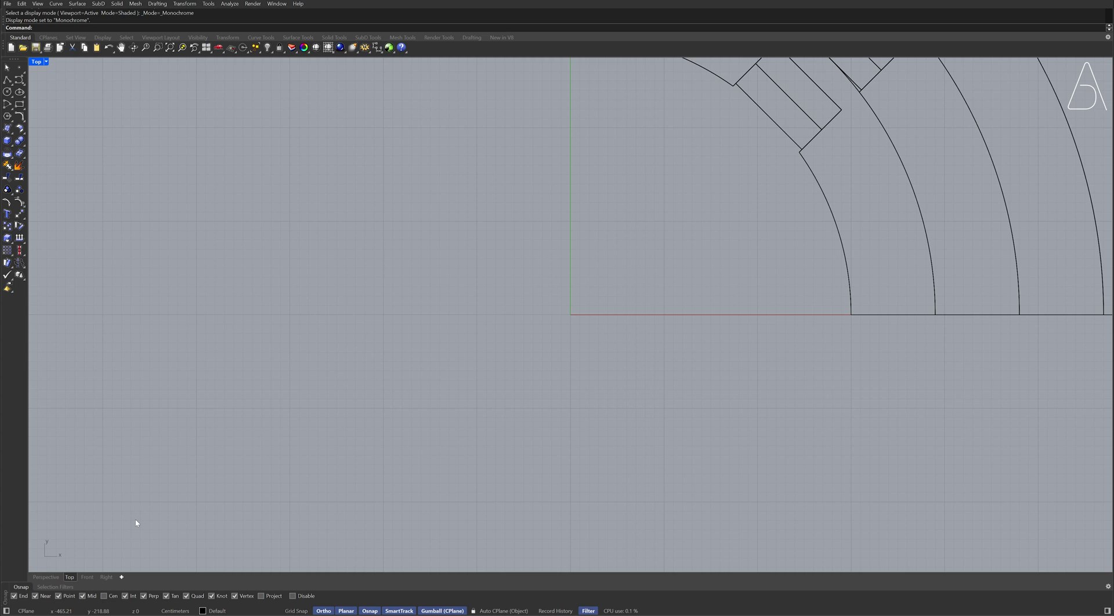
scroll(319, 369, "down", 5)
right_click_drag(385, 330, 243, 391)
Copy the stepped seating solid to the right of the original.
left_click(375, 351)
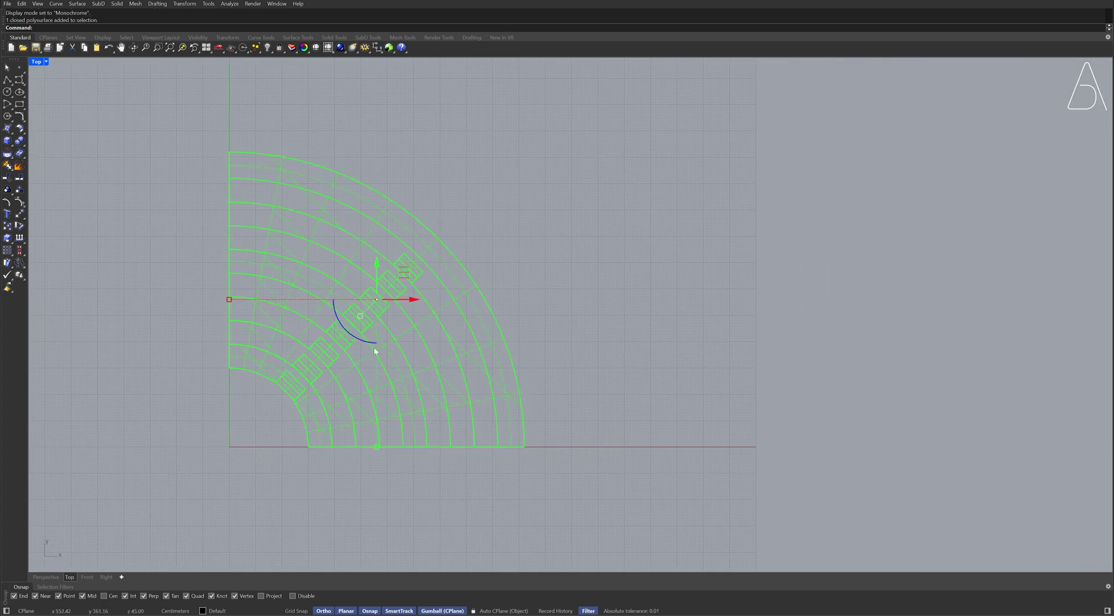
left_click_drag(416, 301, 846, 294, "alt")
key("Escape")
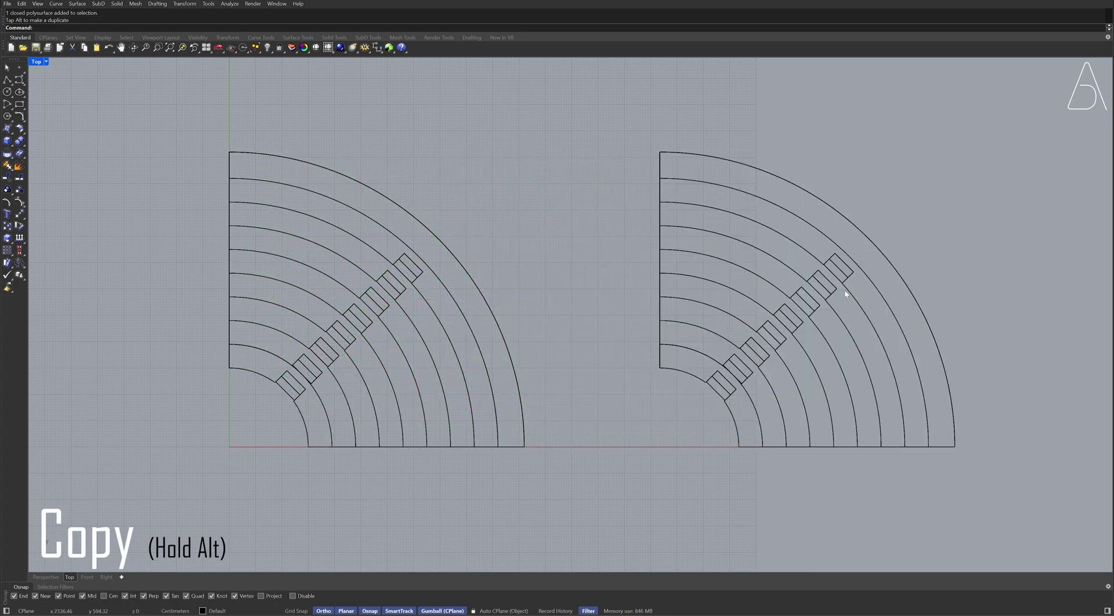
scroll(865, 292, "up", 2)
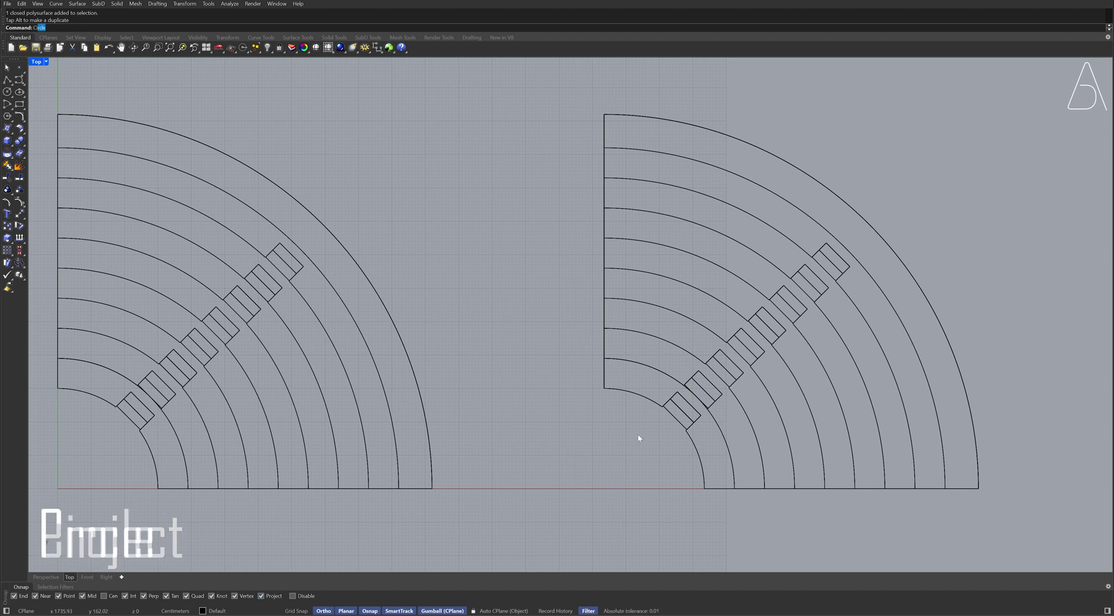
Draw a 2Point circle on the copy from the inner stair corner to the outer arc.
type("circle")
key("Return")
type("p")
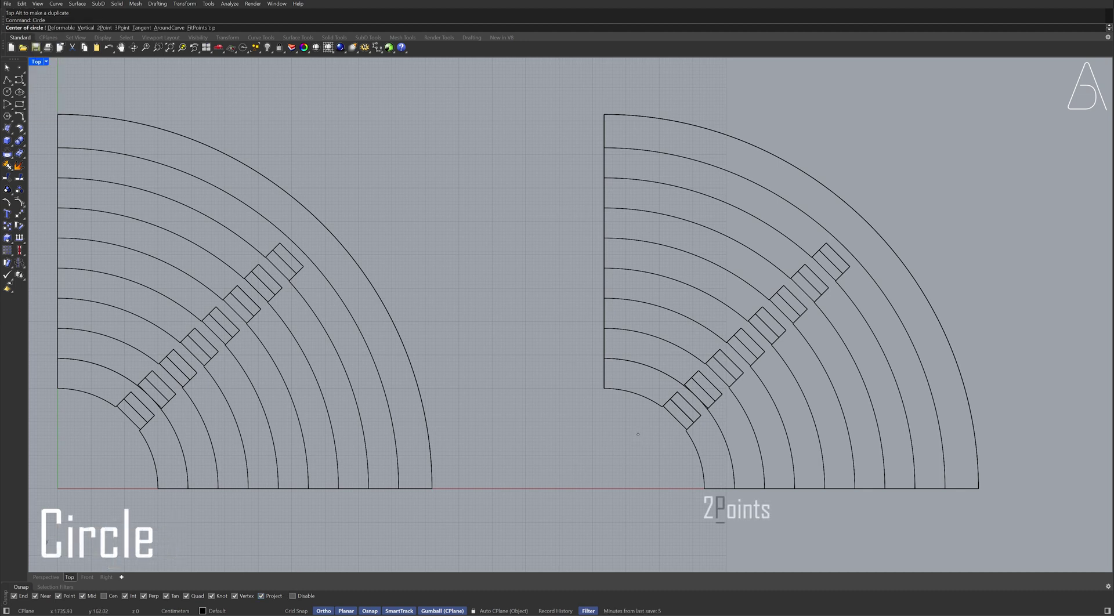
key("Return")
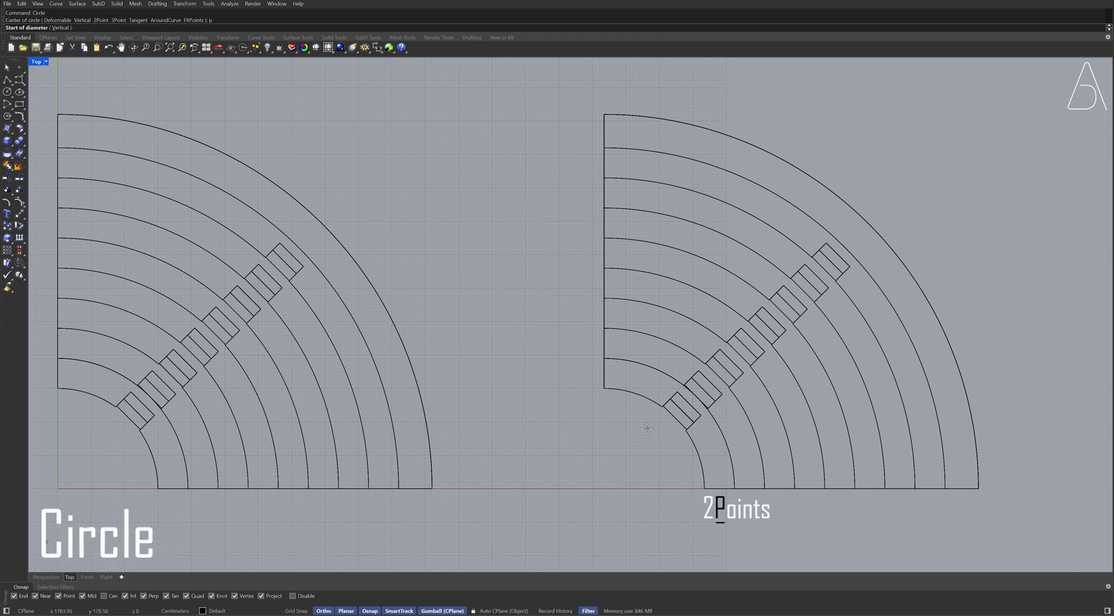
left_click(675, 418)
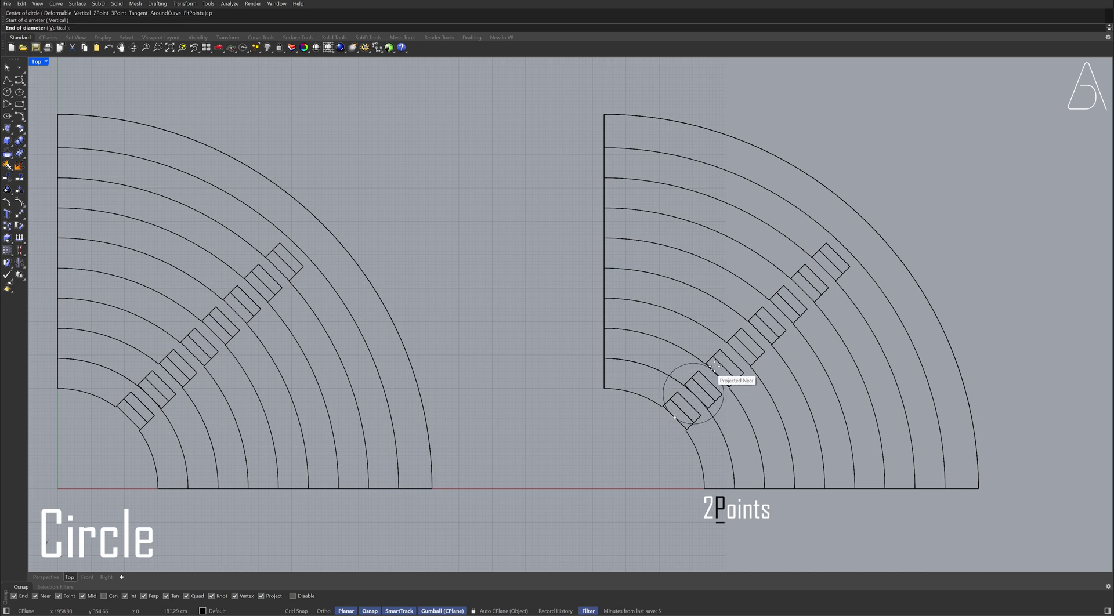
left_click(869, 227)
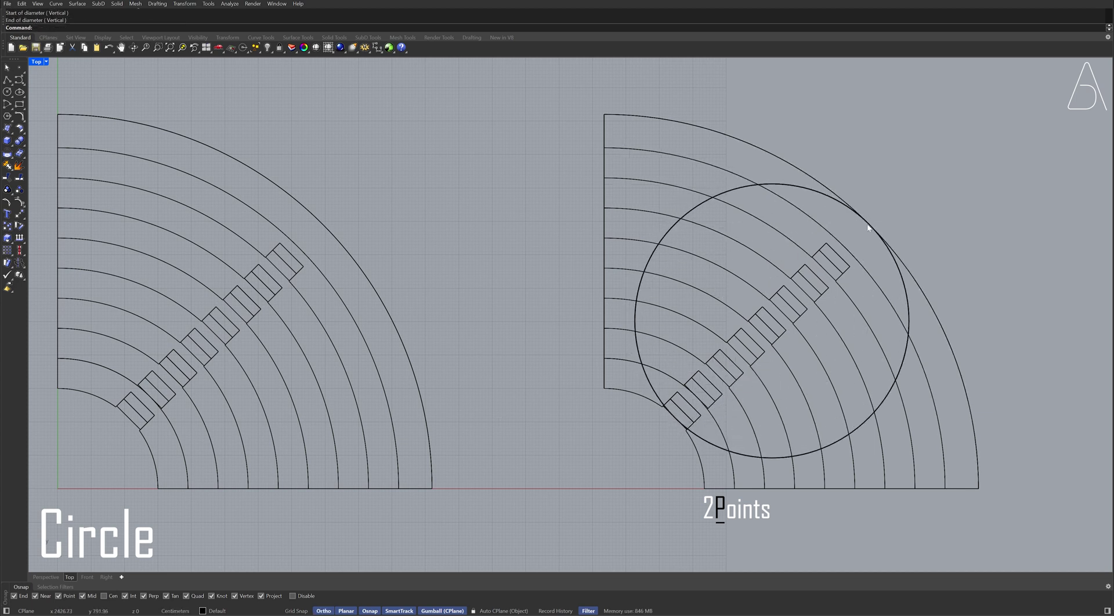
Offset the circle through a point into a larger surrounding circle and select both circles.
left_click(803, 194)
type("Offset")
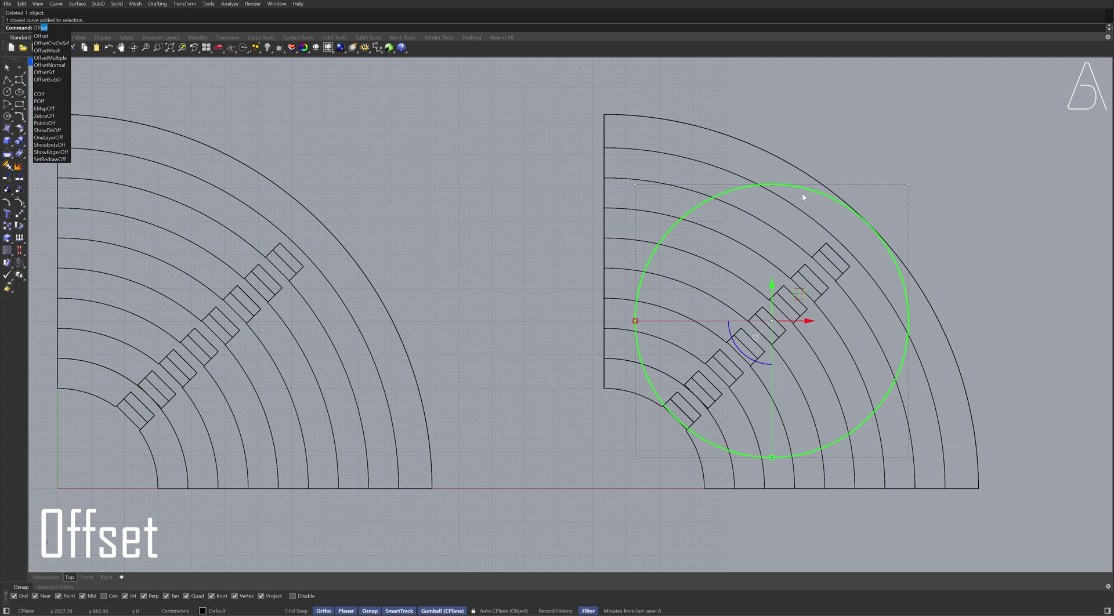
key("Return")
type("t")
key("Return")
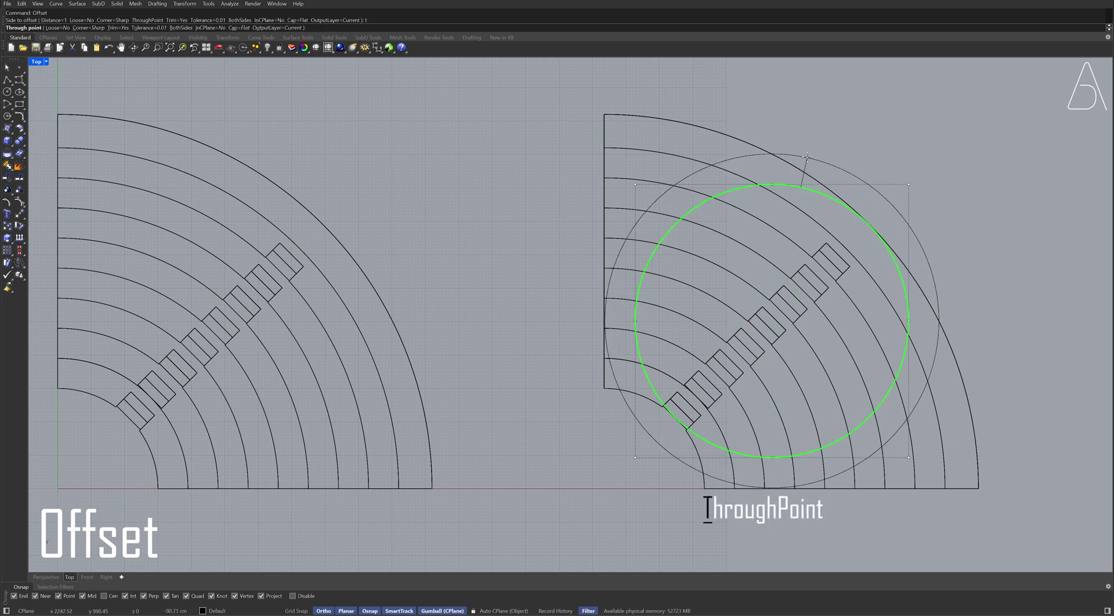
left_click(594, 116)
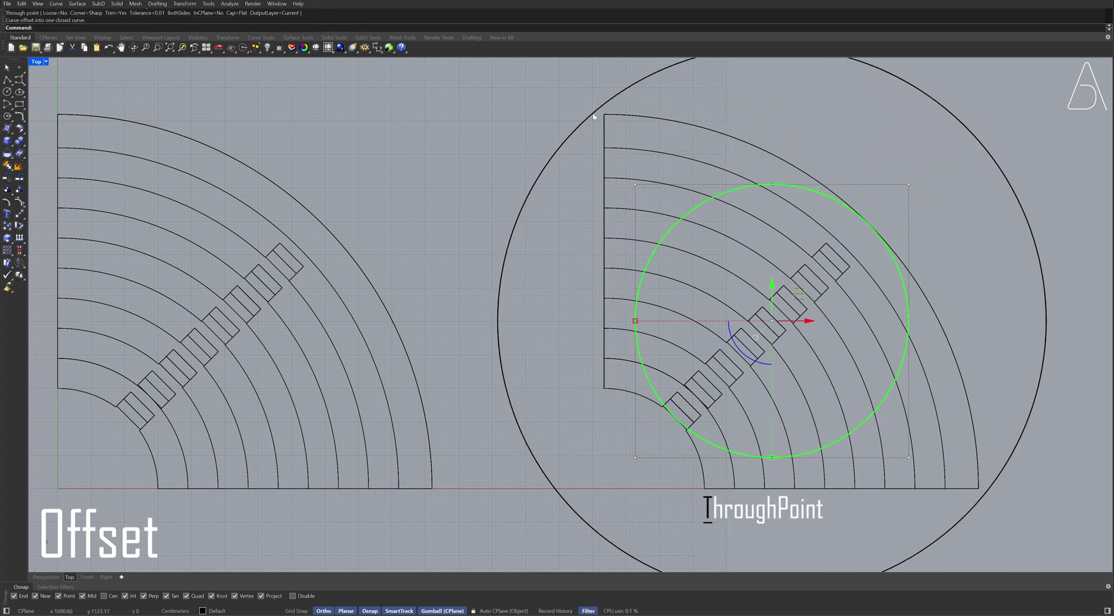
left_click(527, 201)
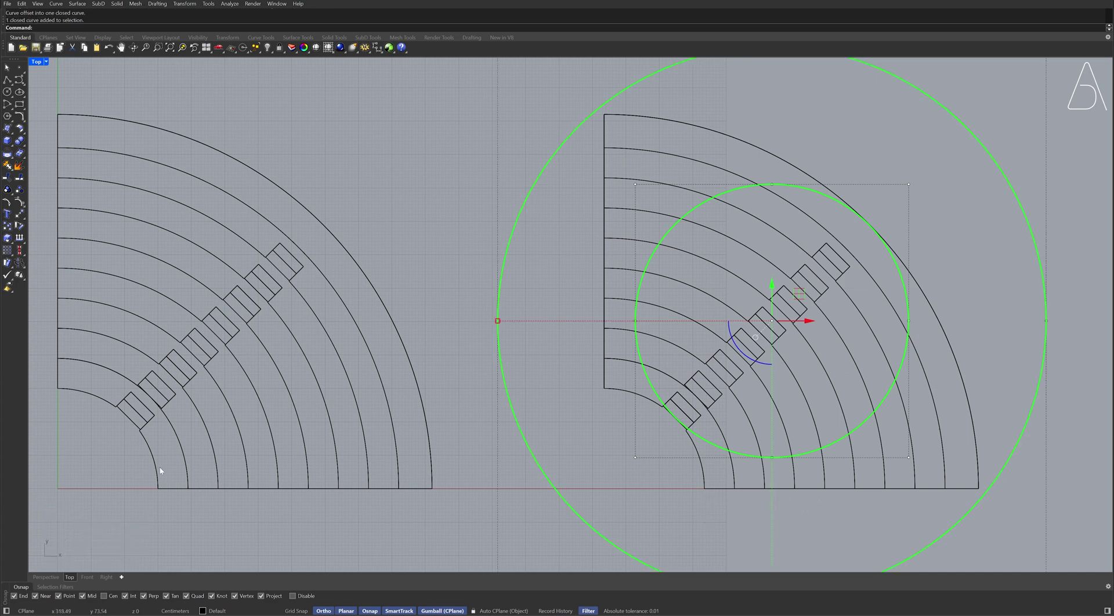
In Perspective, extrude-cut the copied seating to the circles' outline.
left_click(46, 576)
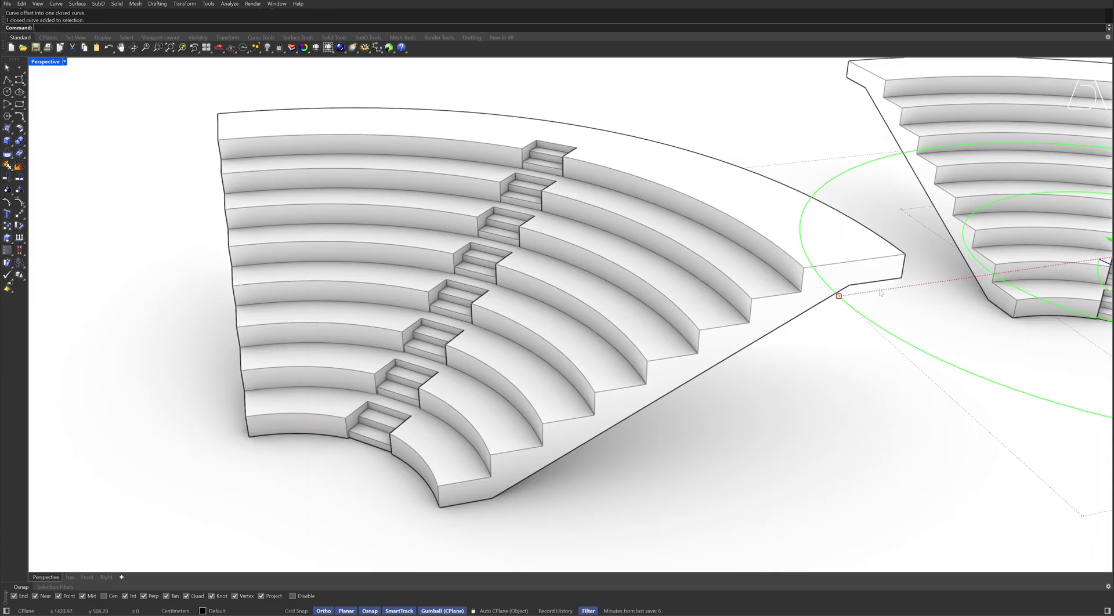
scroll(881, 293, "down", 3)
right_click_drag(880, 293, 247, 356, "shift")
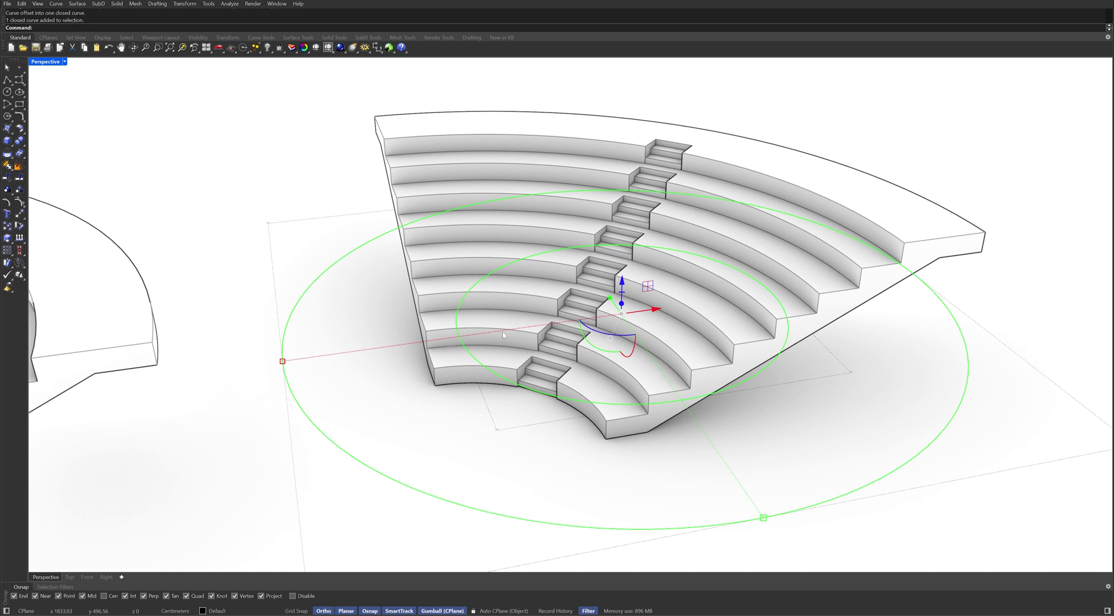
right_click_drag(503, 332, 607, 332)
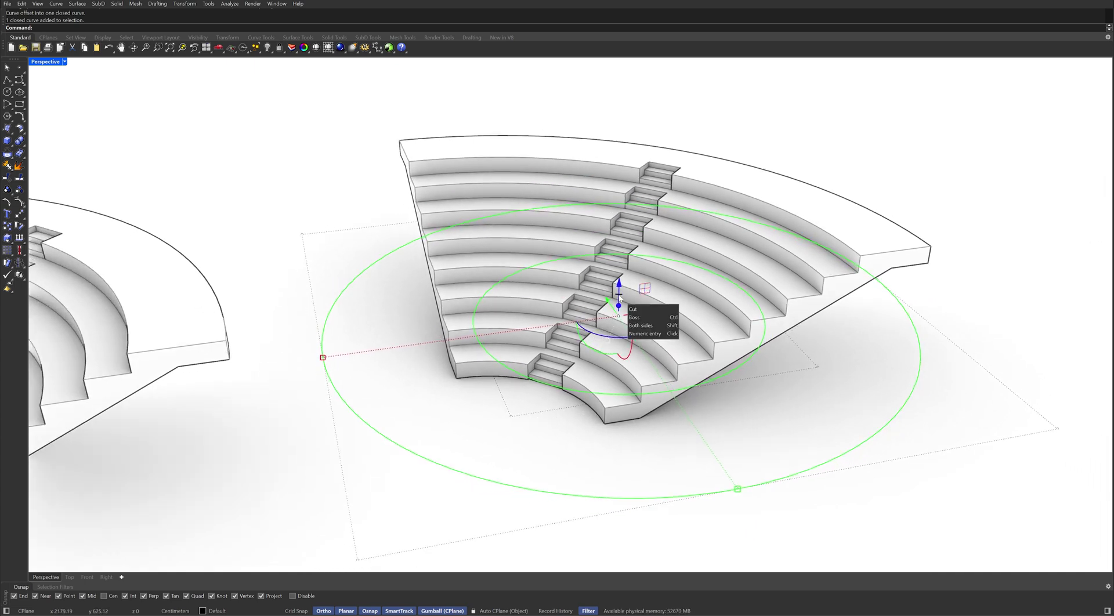
left_click_drag(620, 300, 575, 138)
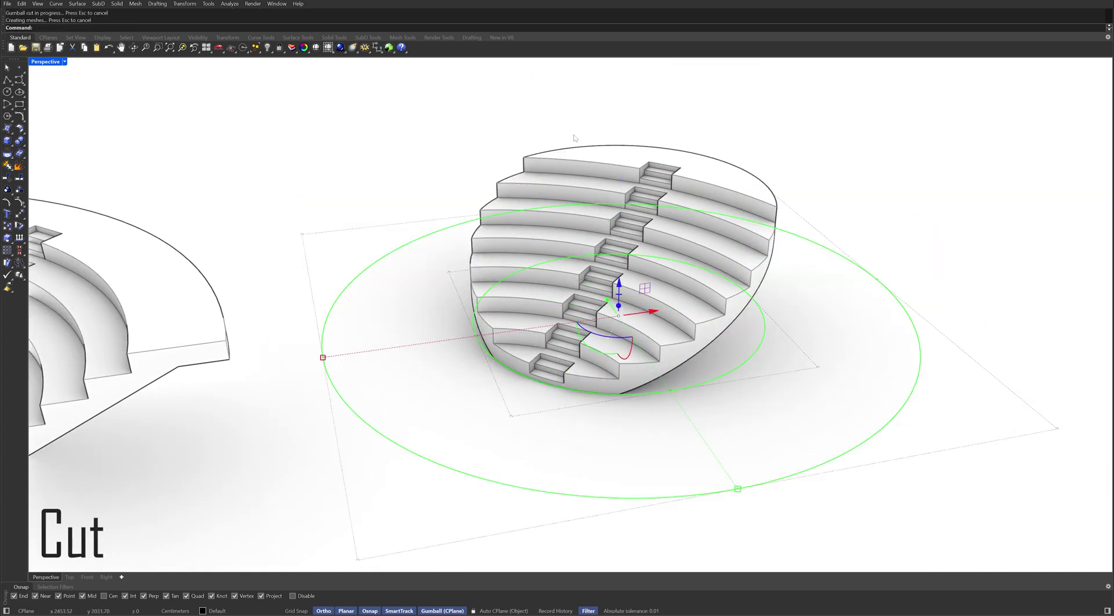
Hide the two cutting circles and inspect the trimmed stepped block.
type("de")
key("Return")
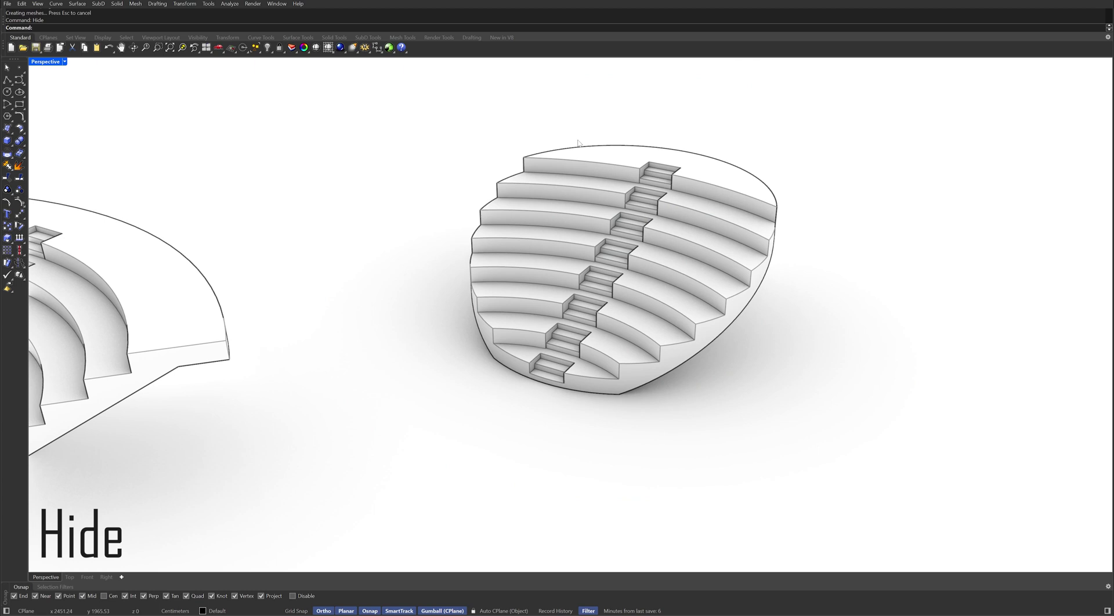
scroll(649, 190, "up", 3)
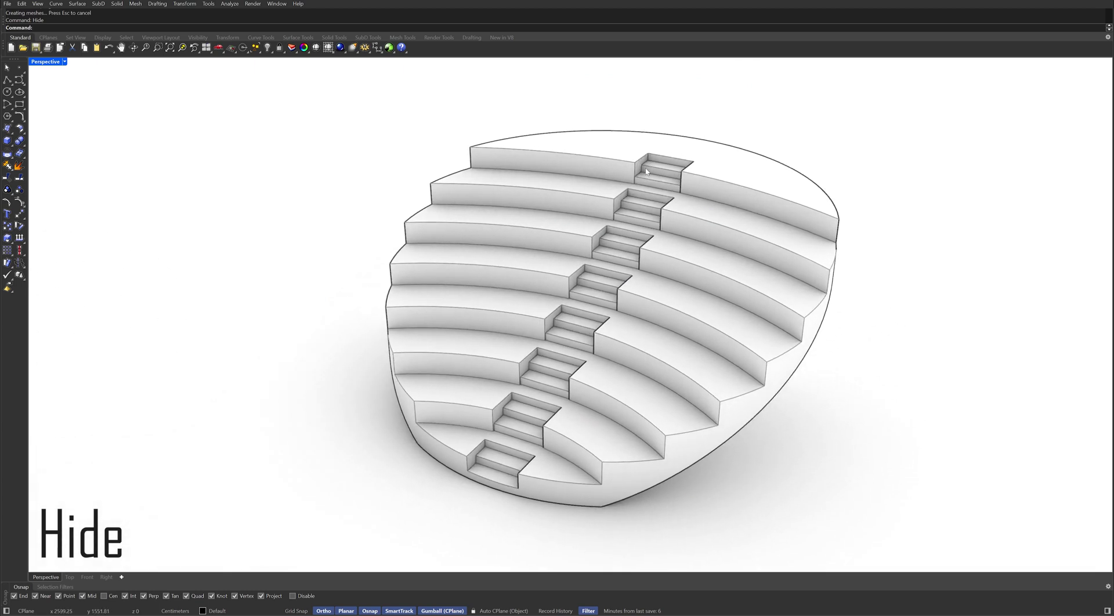
right_click_drag(653, 203, 643, 242)
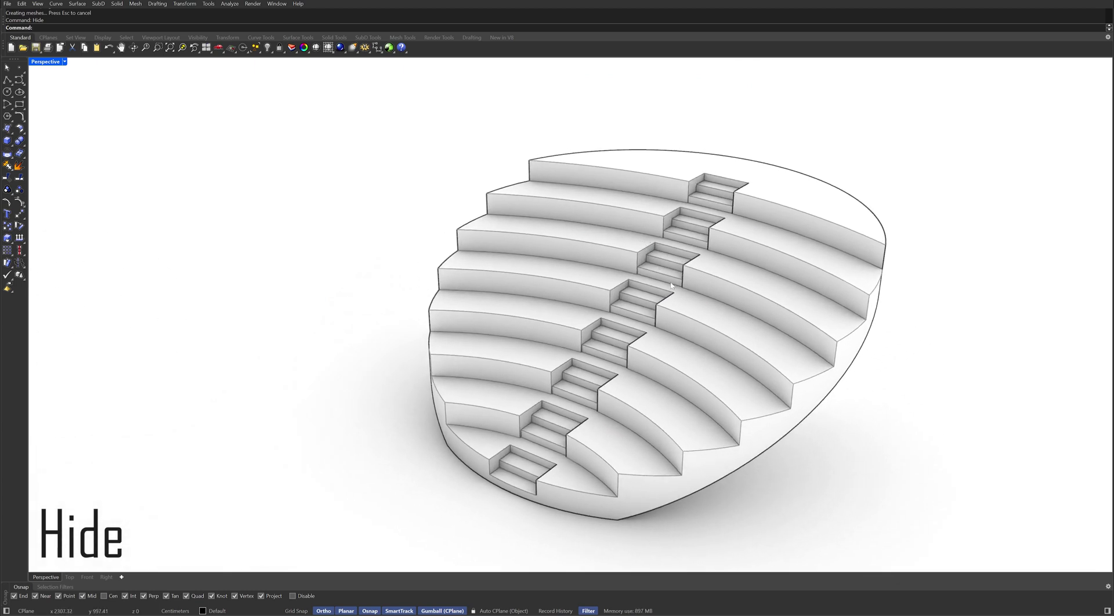
Fillet three right-side step end edges with a radius of 30.
type("FilletEdge")
key("Return")
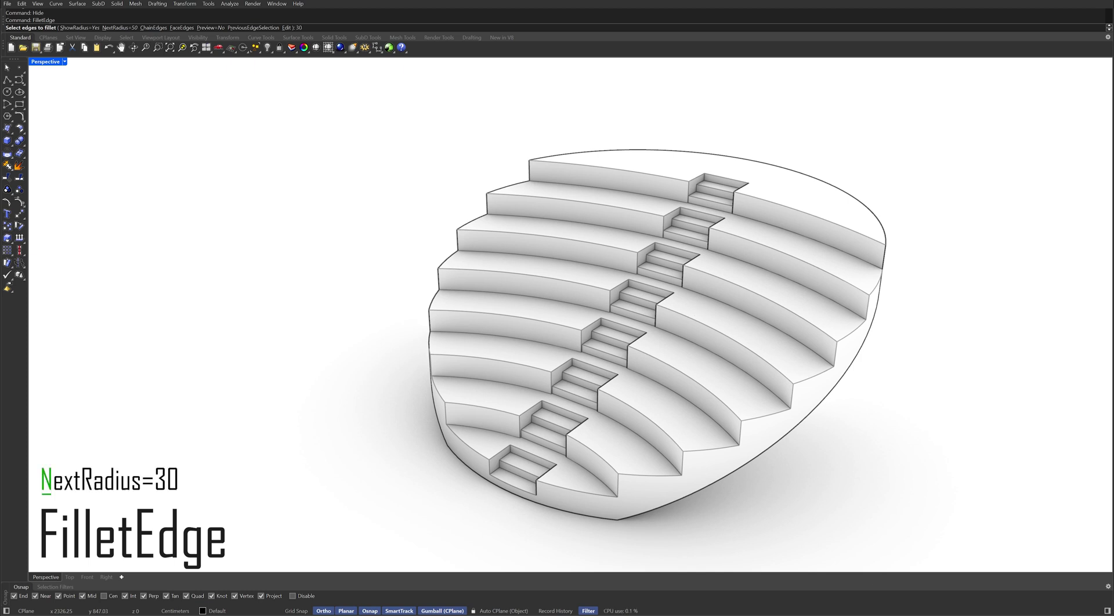
type("30")
key("Return")
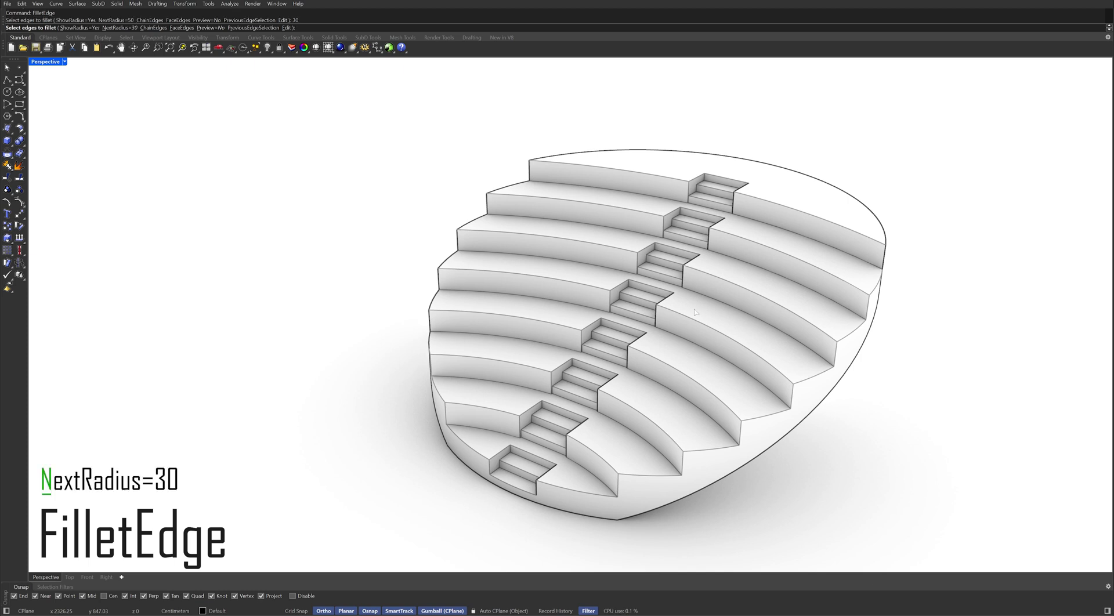
left_click(617, 488)
left_click(682, 464)
left_click(740, 433)
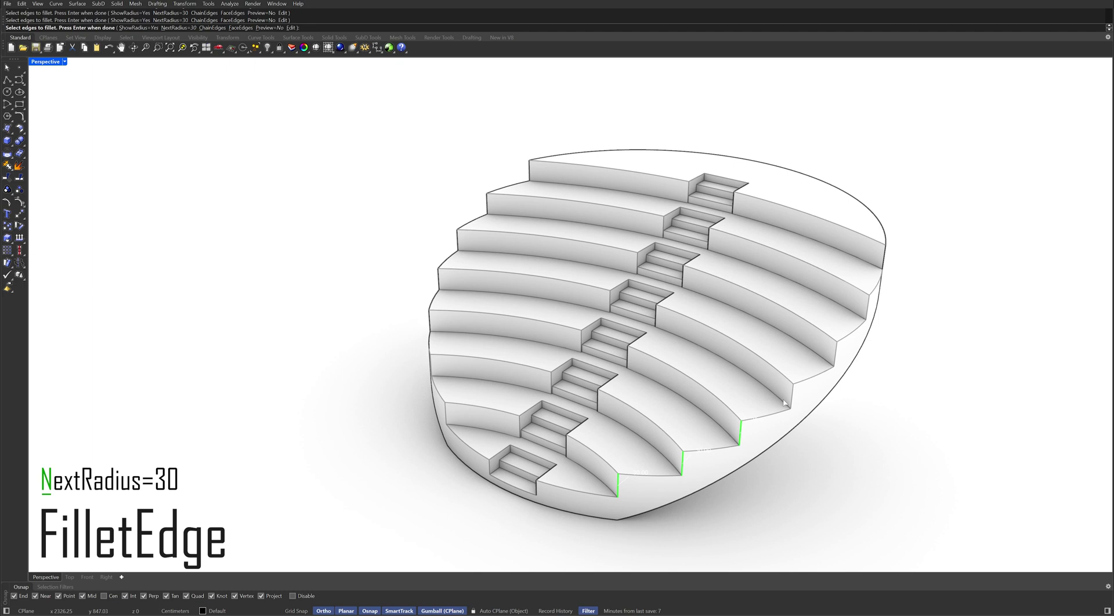
key("Return")
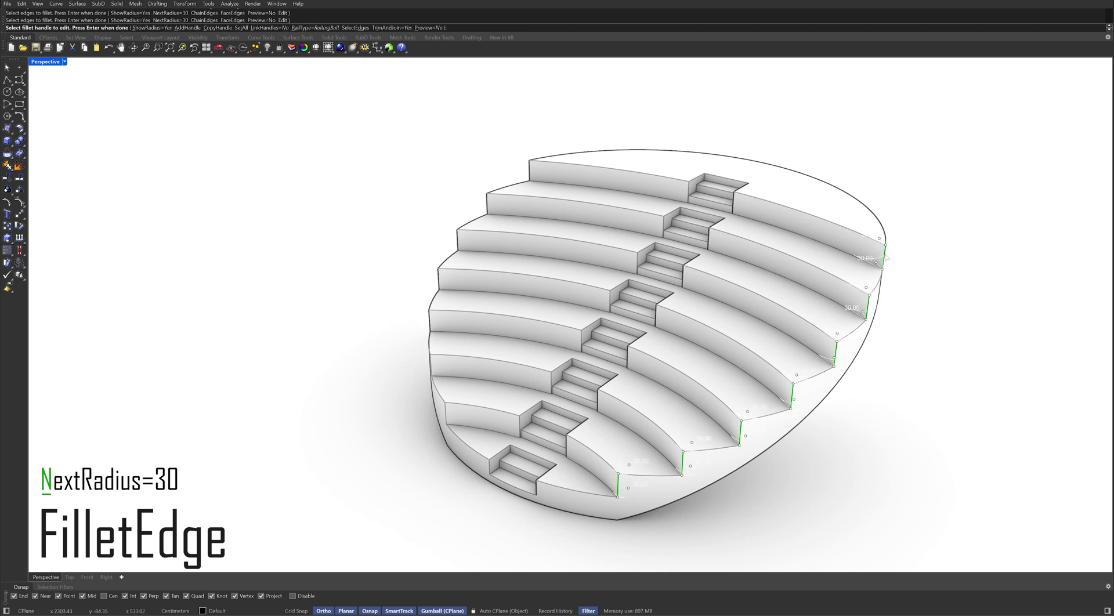
key("Return")
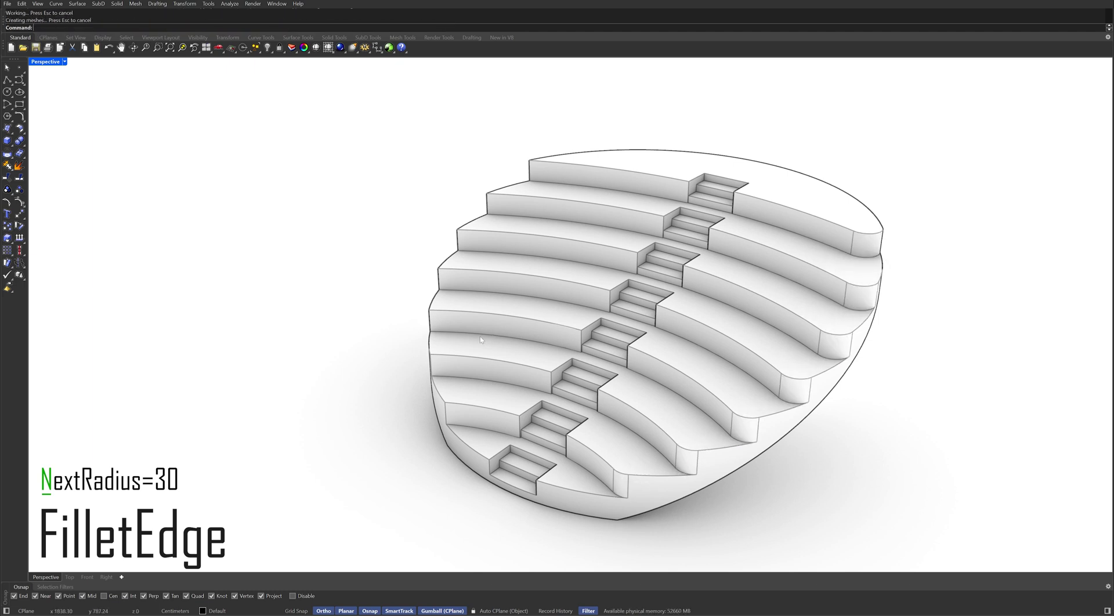
Fillet three left-side step end edges with the same 30 radius.
left_click(443, 407)
left_click(431, 371)
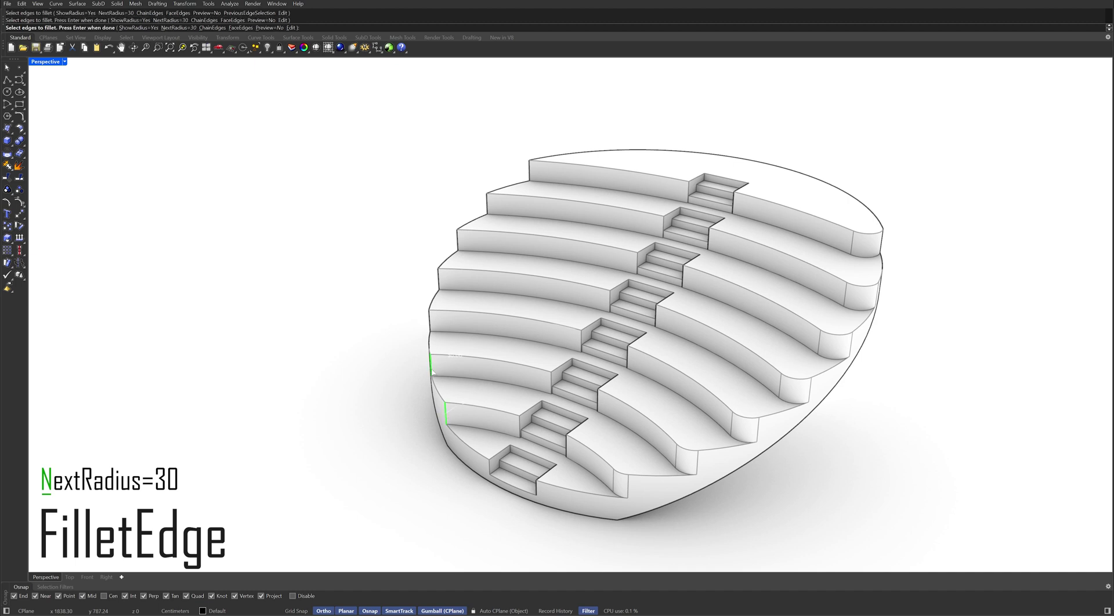
left_click(431, 325)
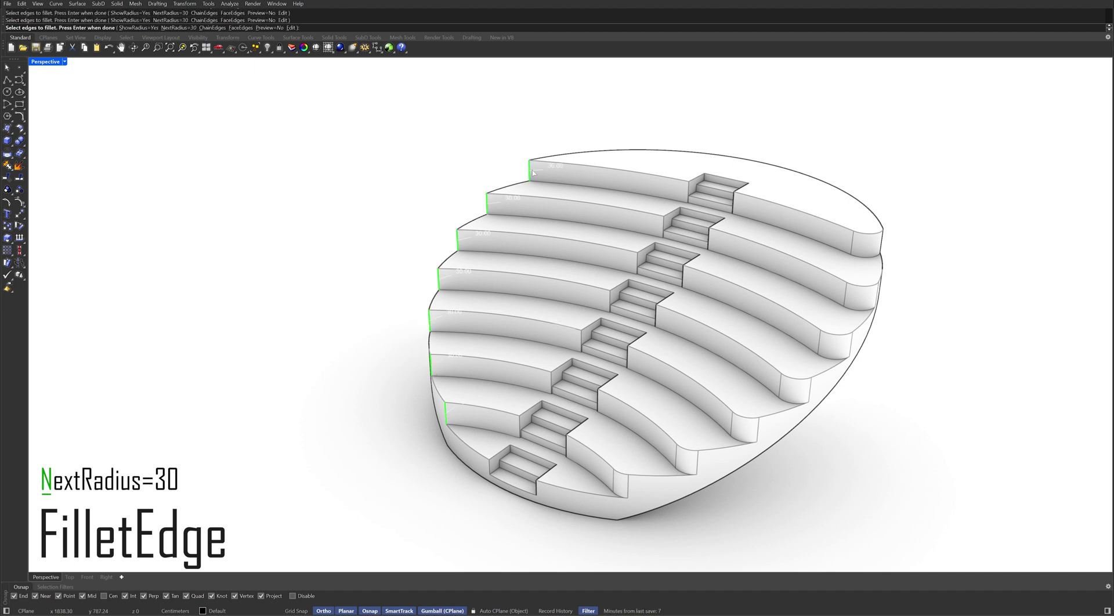
key("Return")
key("Return")
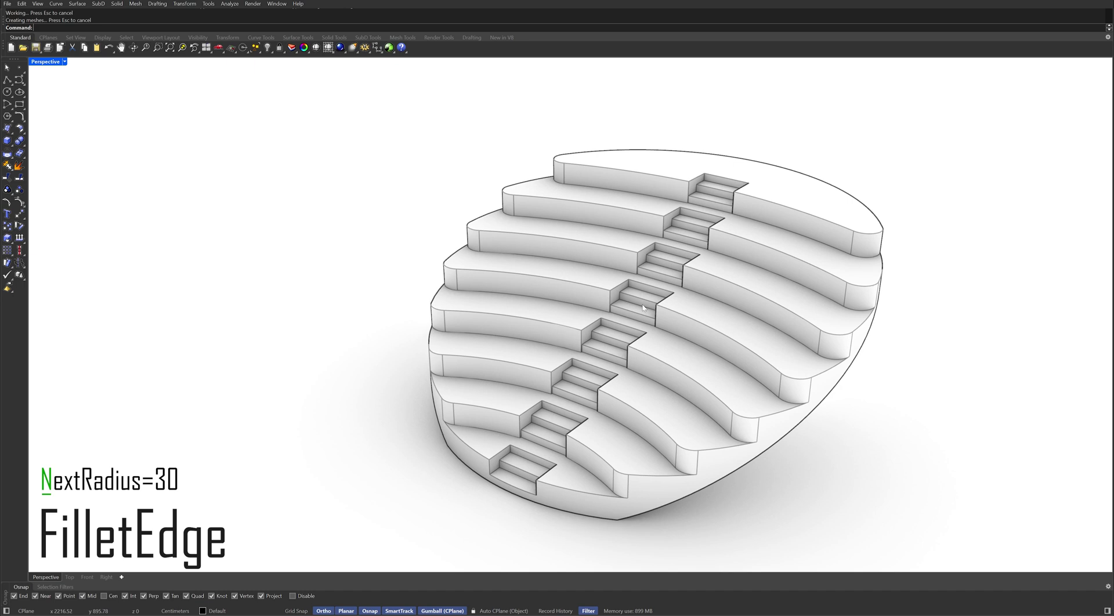
right_click_drag(643, 307, 535, 309)
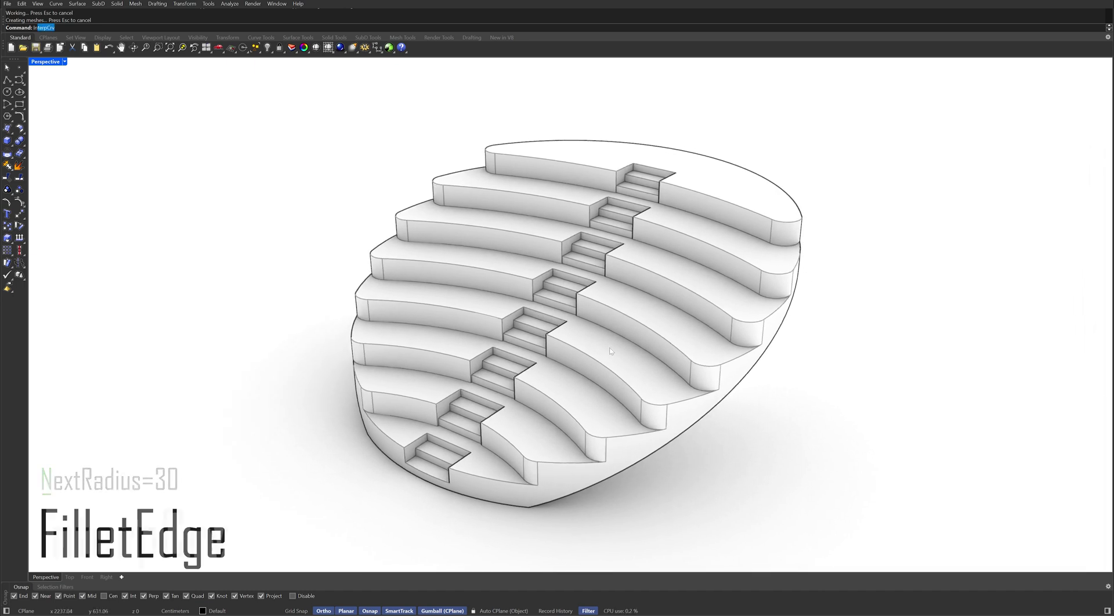
Draw an InterpCrv through the right-side step corners from the lowest step to the top rim, with Project snap off.
type("InterpCrv")
key("Return")
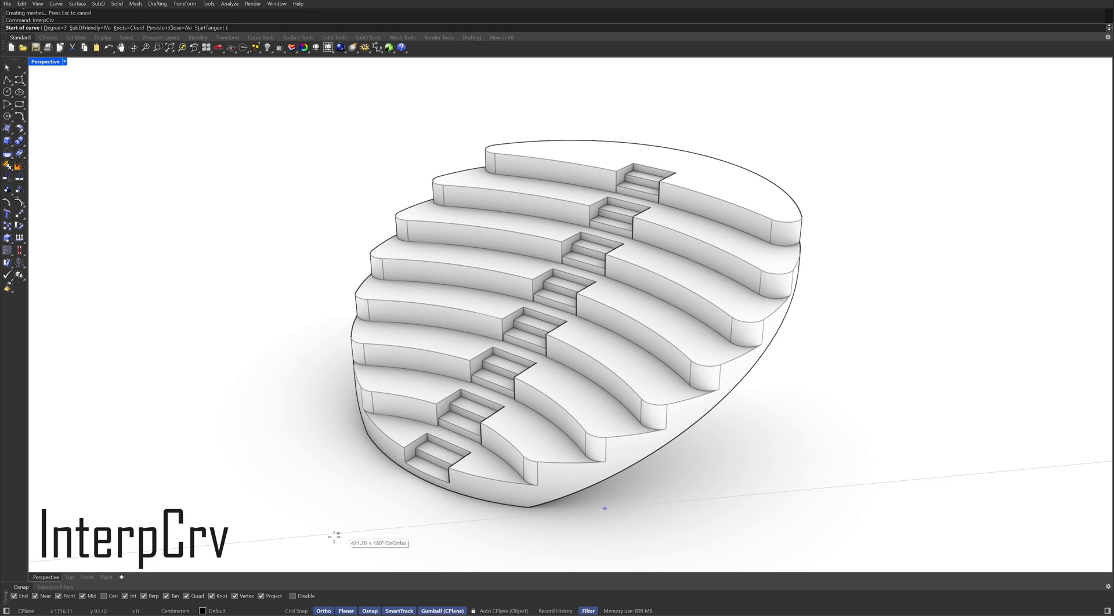
left_click(276, 596)
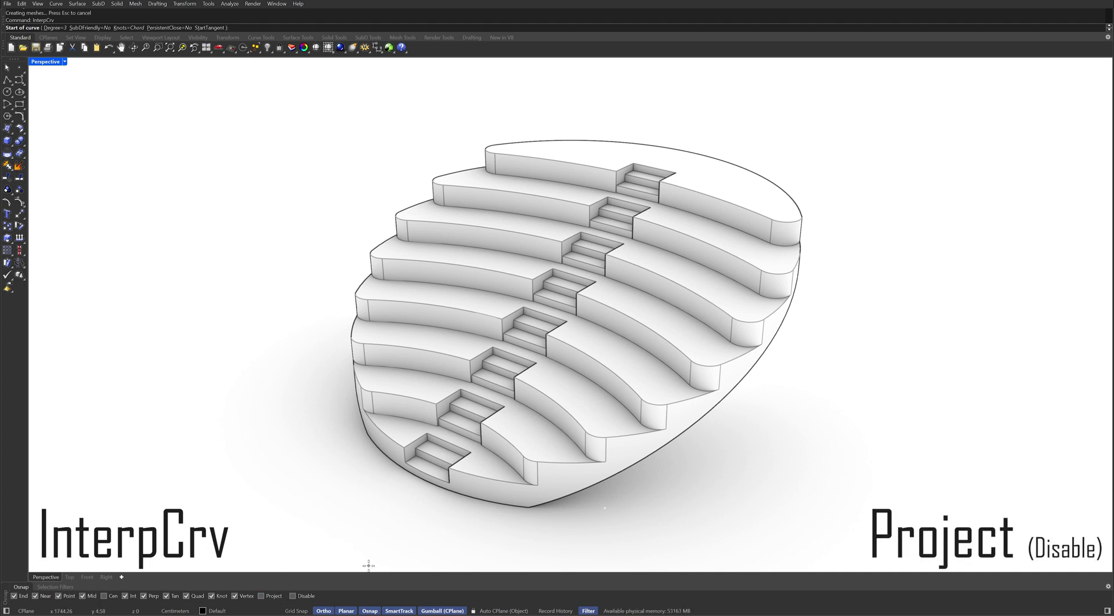
left_click(606, 436)
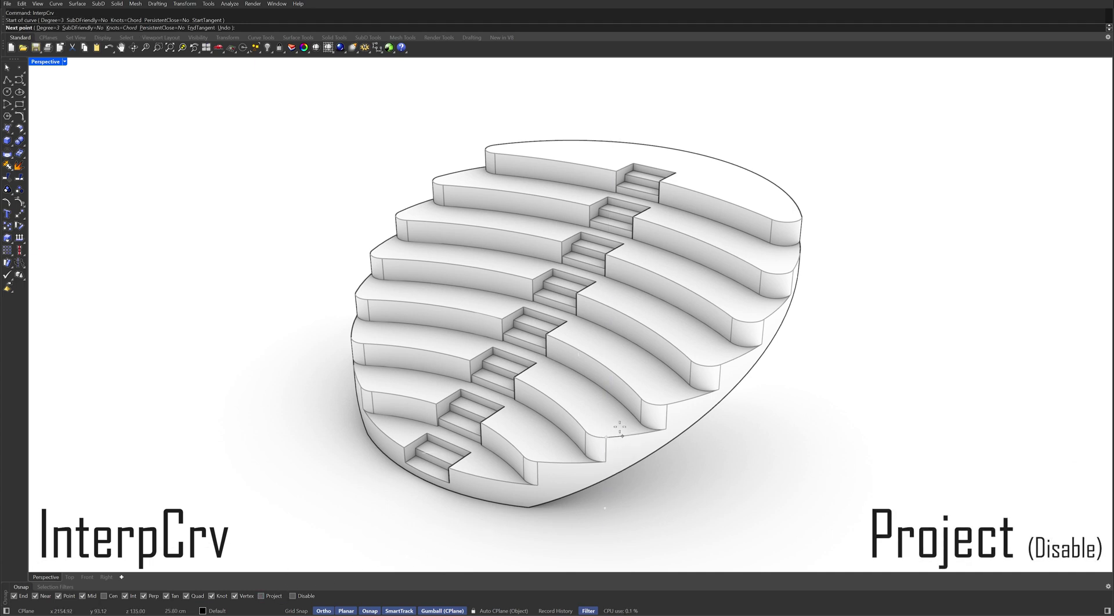
key("F8")
left_click(662, 405)
left_click(720, 364)
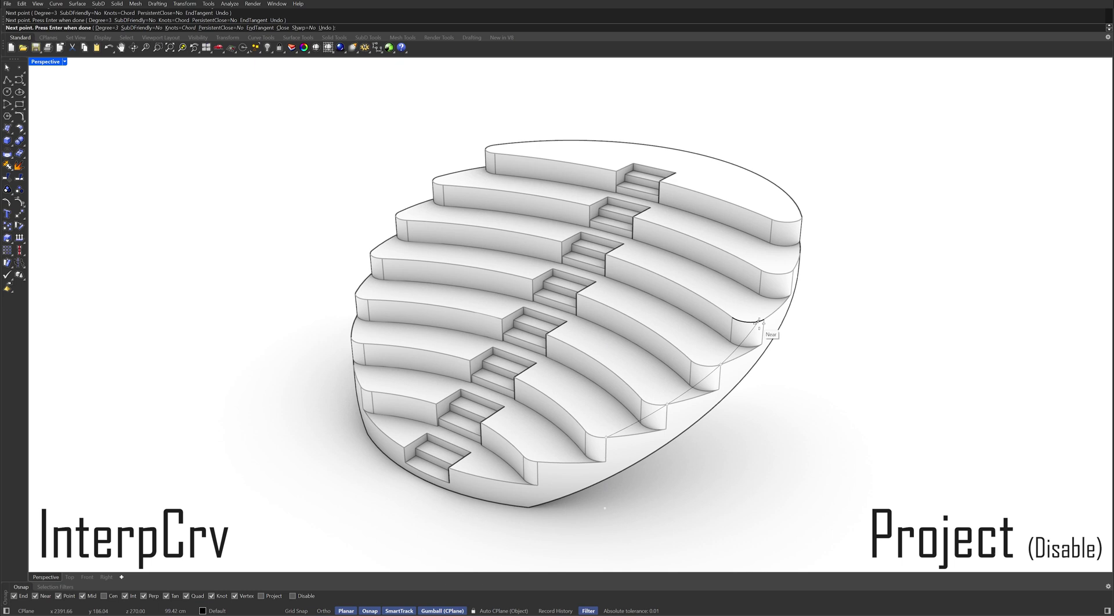
left_click(764, 318)
left_click(792, 270)
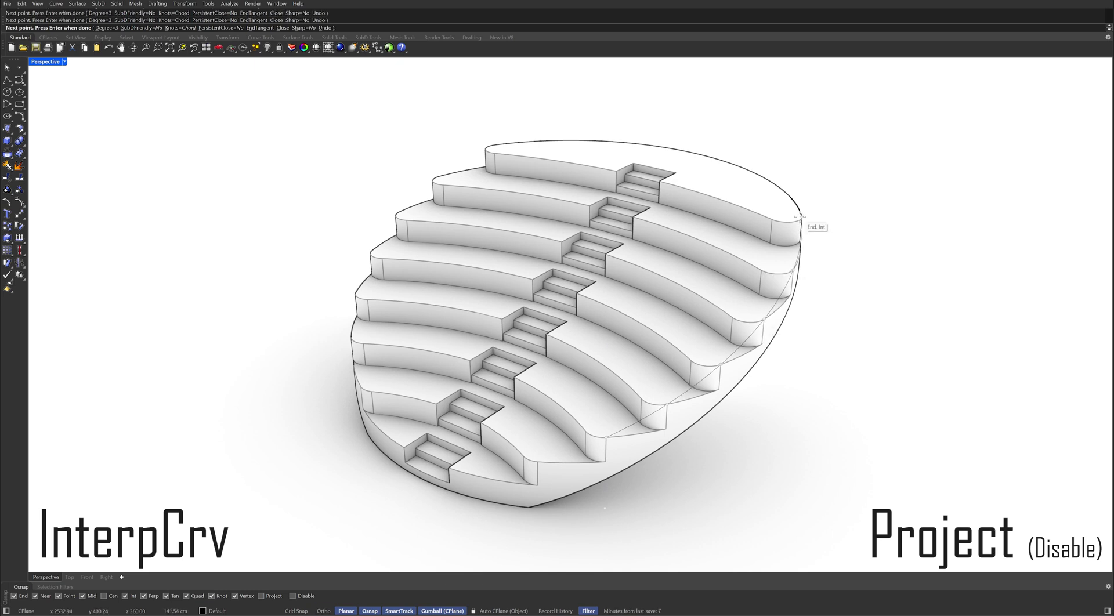
key("F8")
left_click(800, 216)
key("Return")
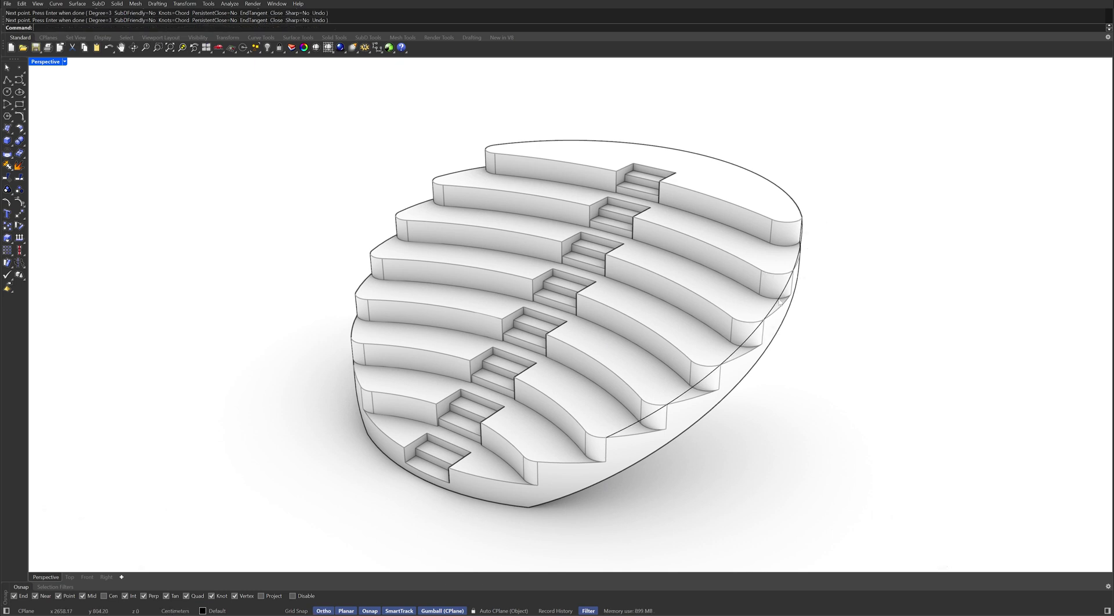
Move the step-corner curve up 90 to handrail height.
left_click(777, 304)
left_click(803, 318)
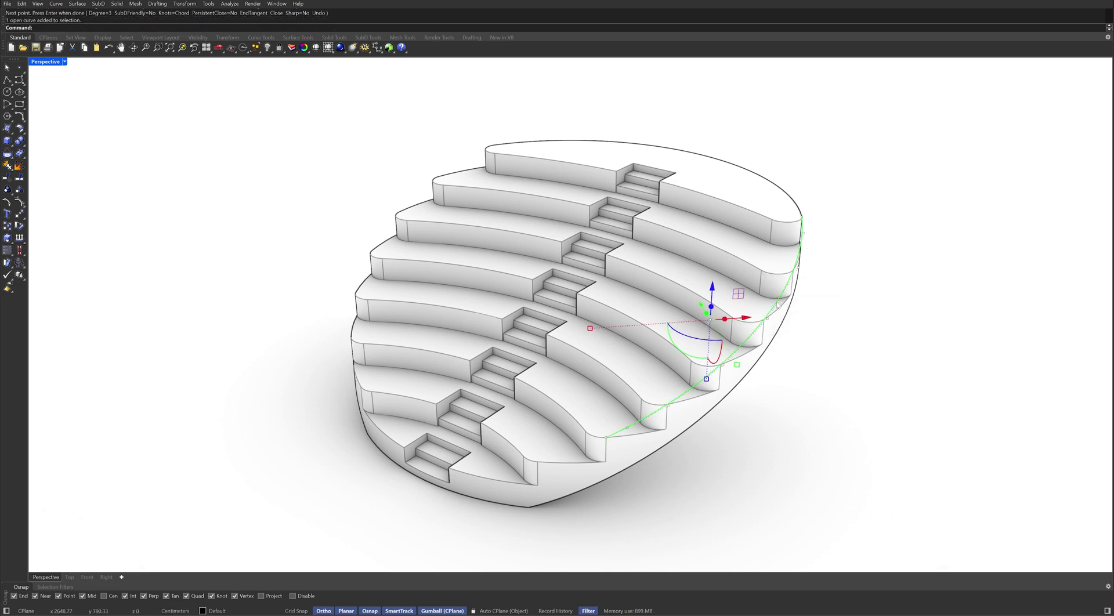
left_click(712, 287)
type("90")
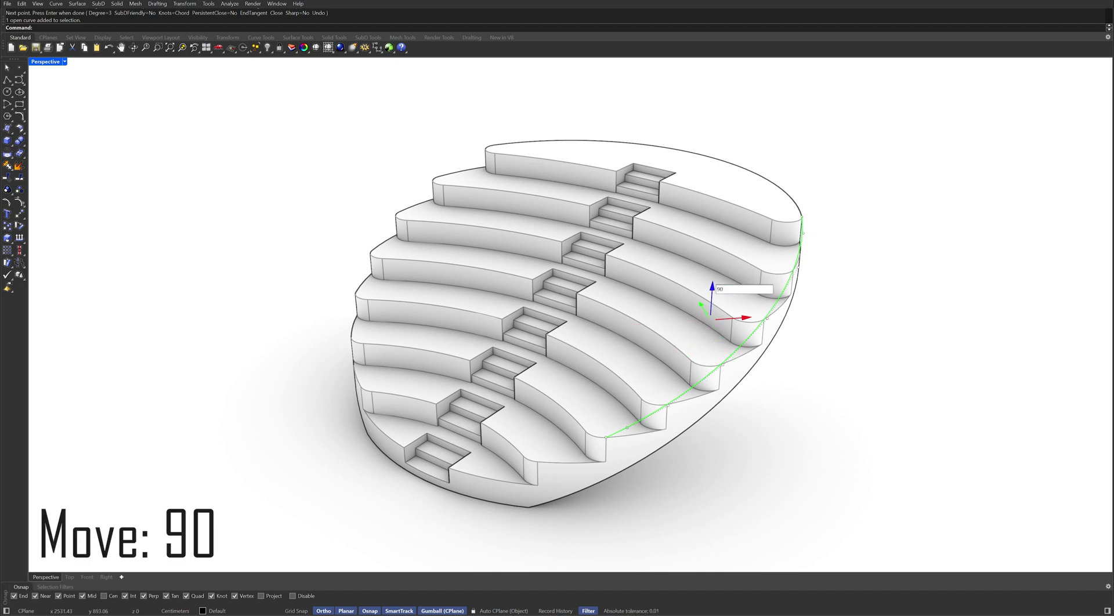
key("Return")
key("Escape")
Zoom to the seating solid with ZS and orbit to a low, nearly edge-on view.
right_click_drag(818, 275, 588, 266)
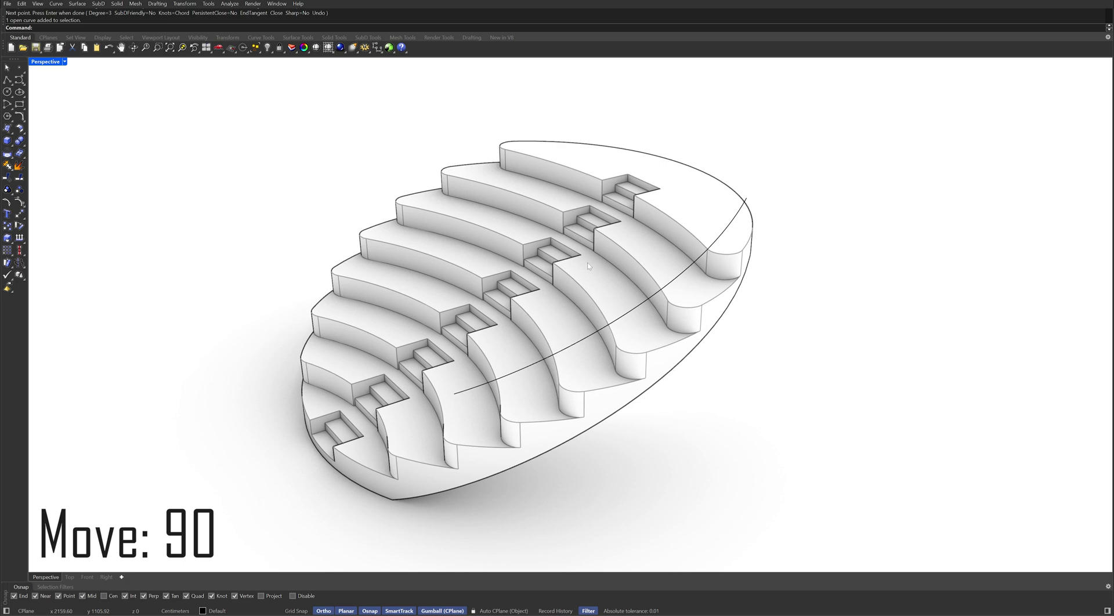
left_click(587, 266)
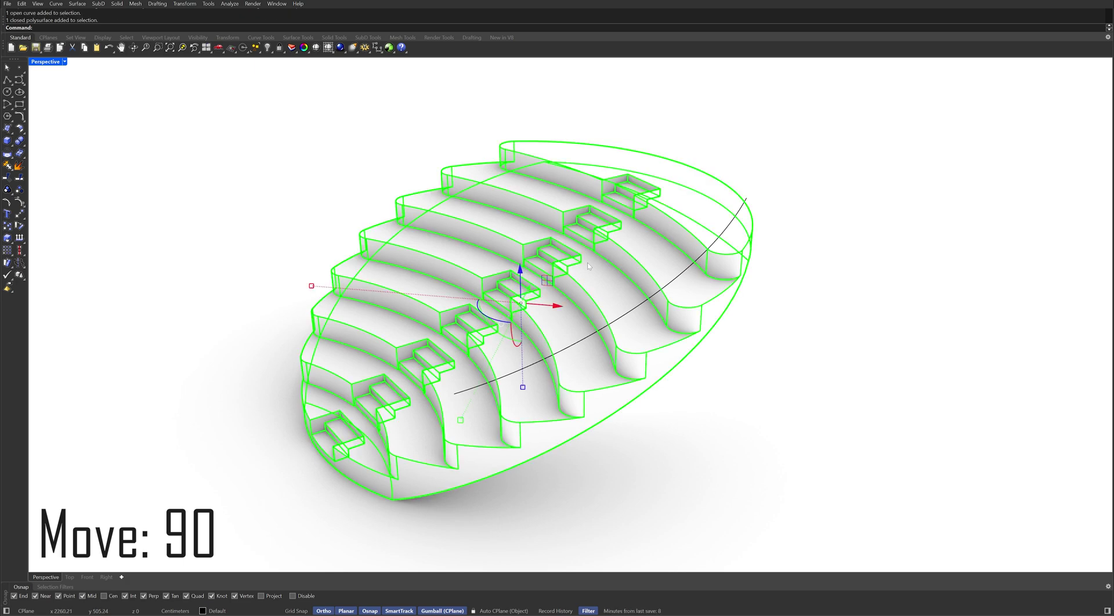
type("zs")
key("Return")
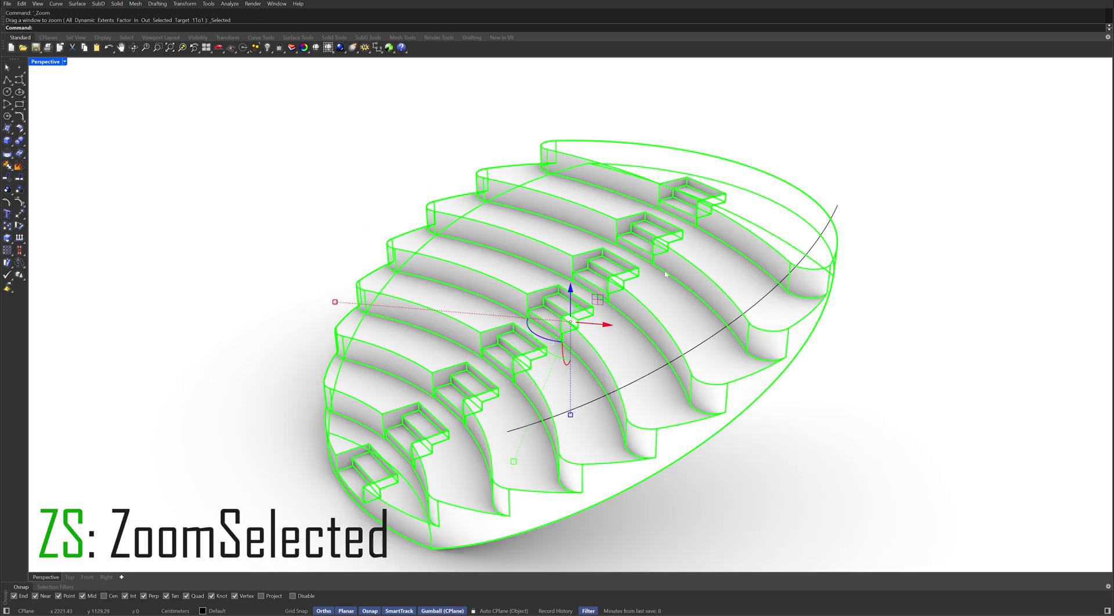
right_click_drag(790, 307, 710, 311)
key("Escape")
Duplicate the seating block's outer top and adjoining front rim edges as curves.
type("DupEdge")
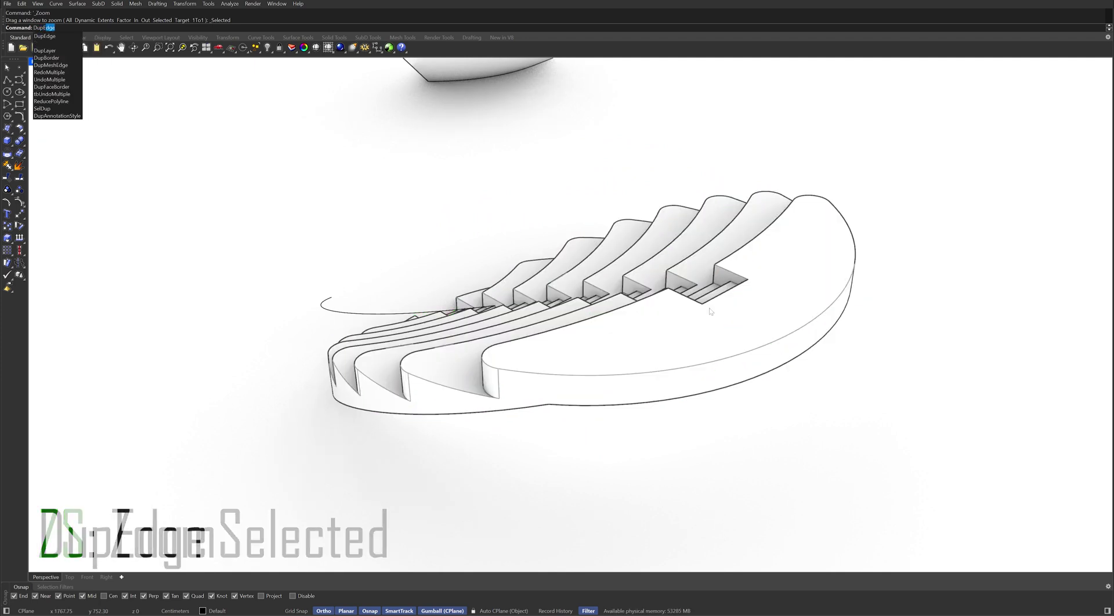
key("Return")
left_click(732, 356)
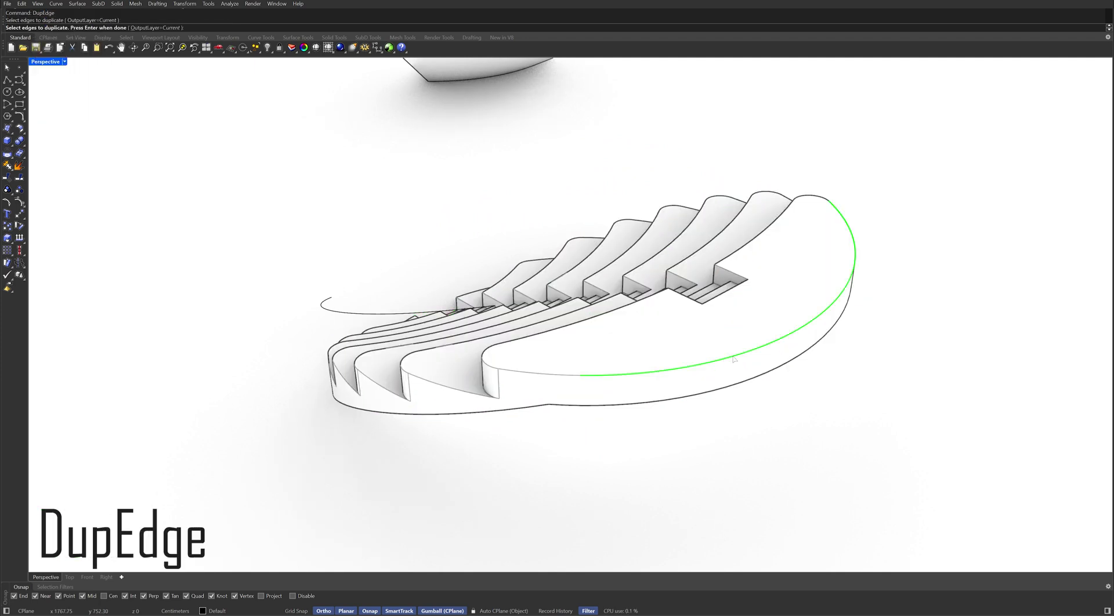
left_click(559, 376)
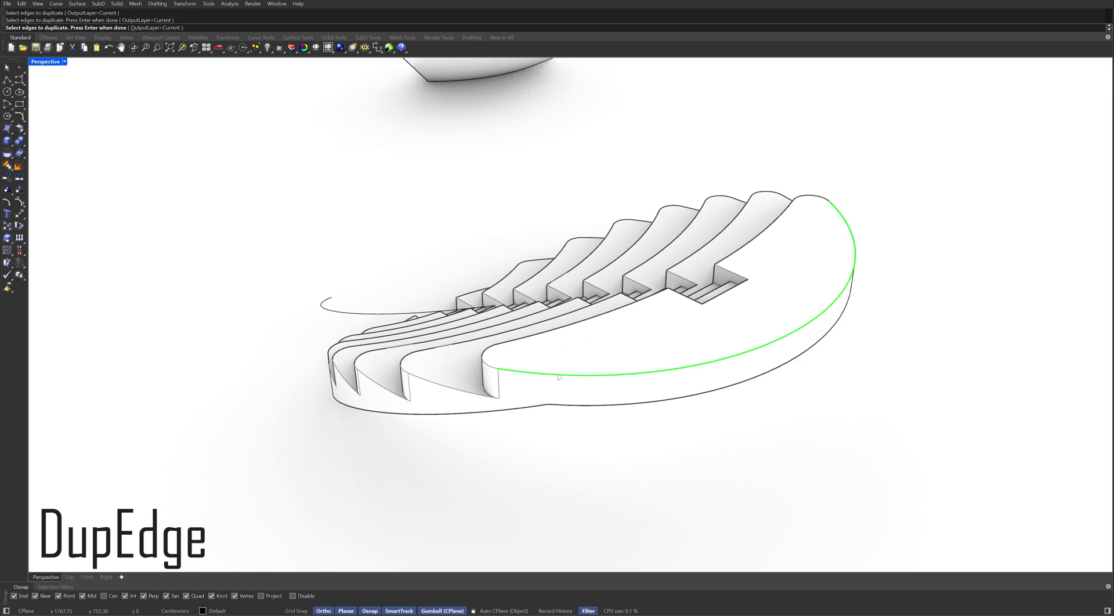
key("Return")
Raise the duplicated rim curves 90 cm and join them into one curve.
left_click(692, 244)
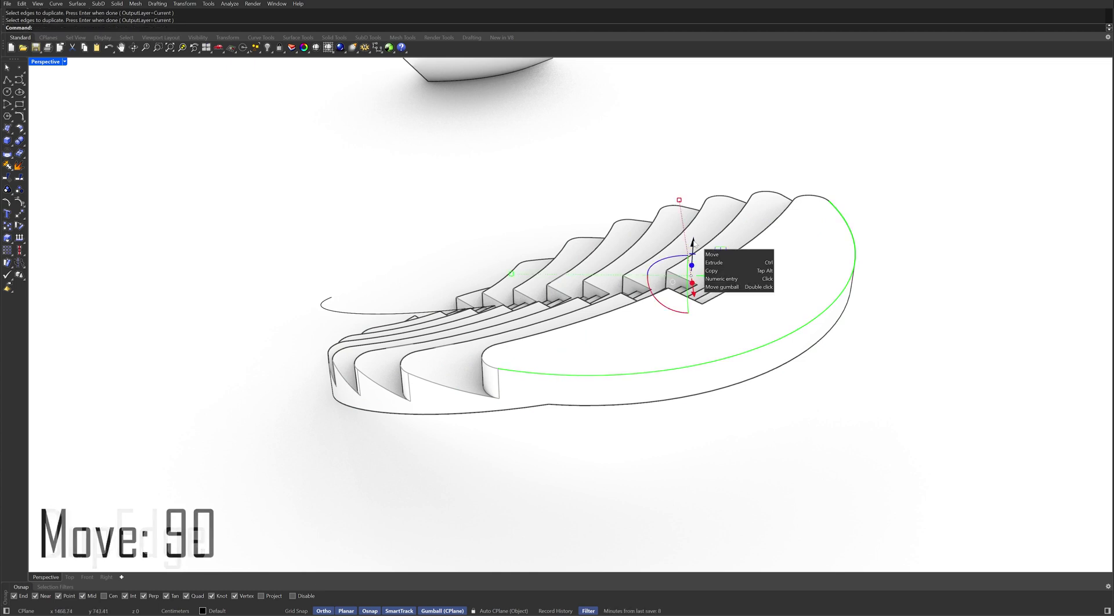
key("Return")
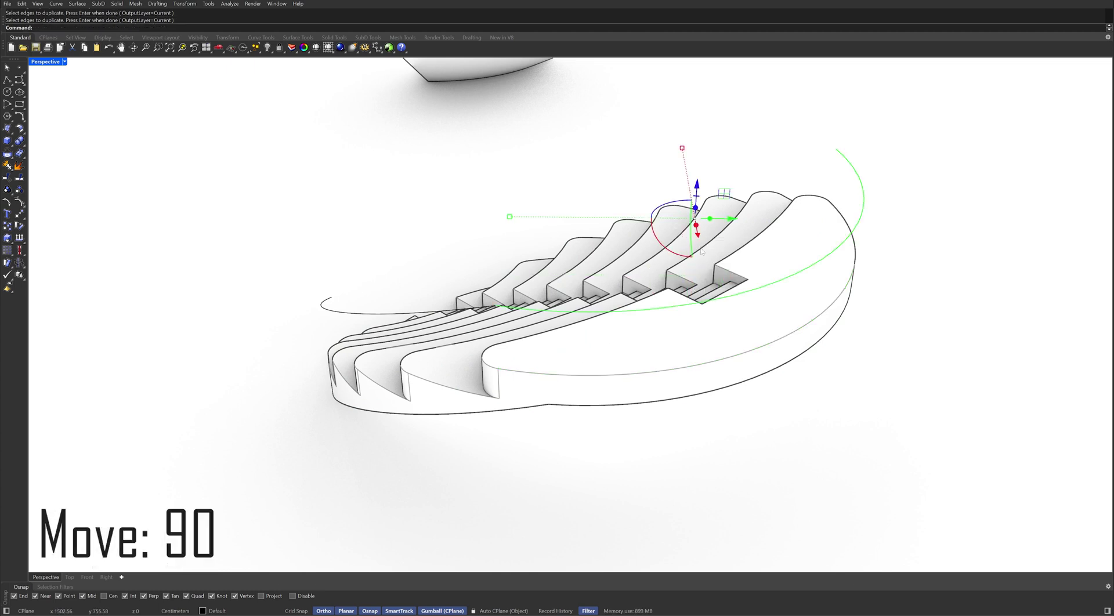
type("join")
key("Return")
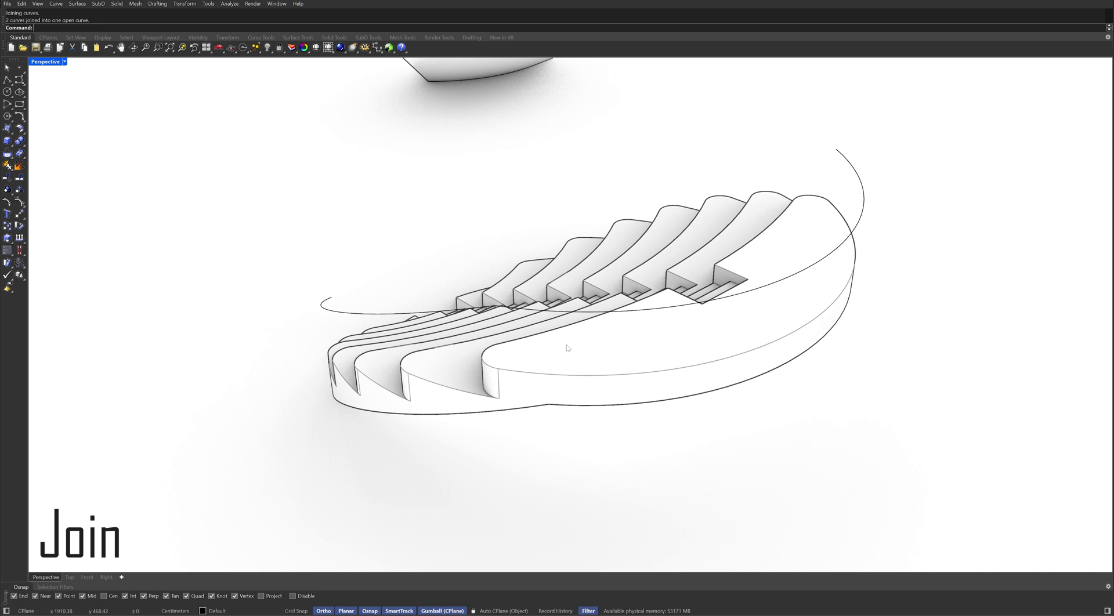
right_click_drag(567, 347, 488, 364)
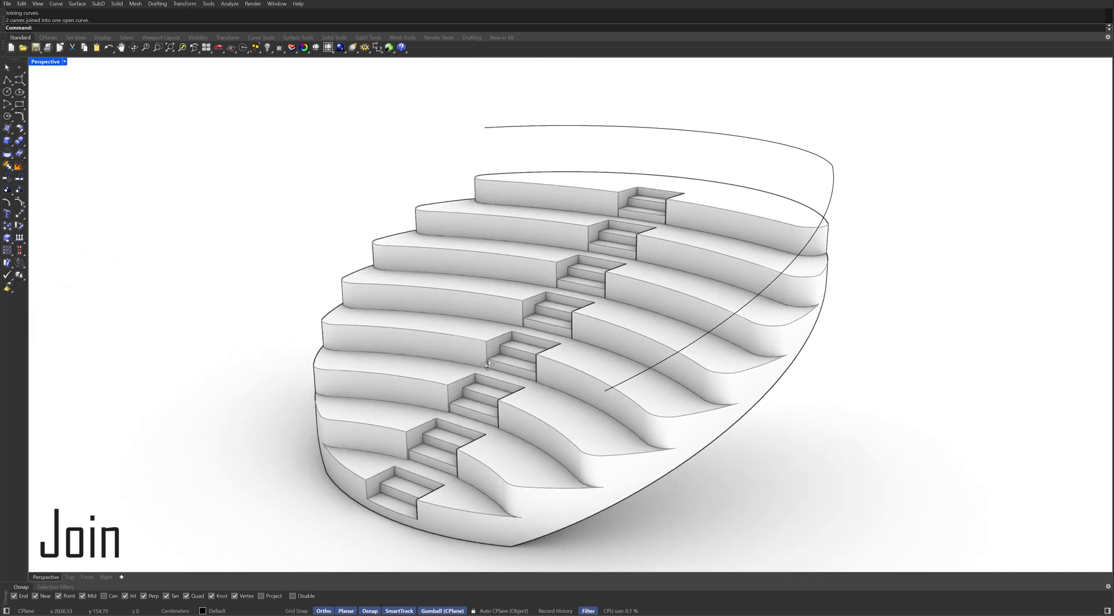
Draw a vertical post line from the raised curve's end down to the step edge.
type("line")
key("Return")
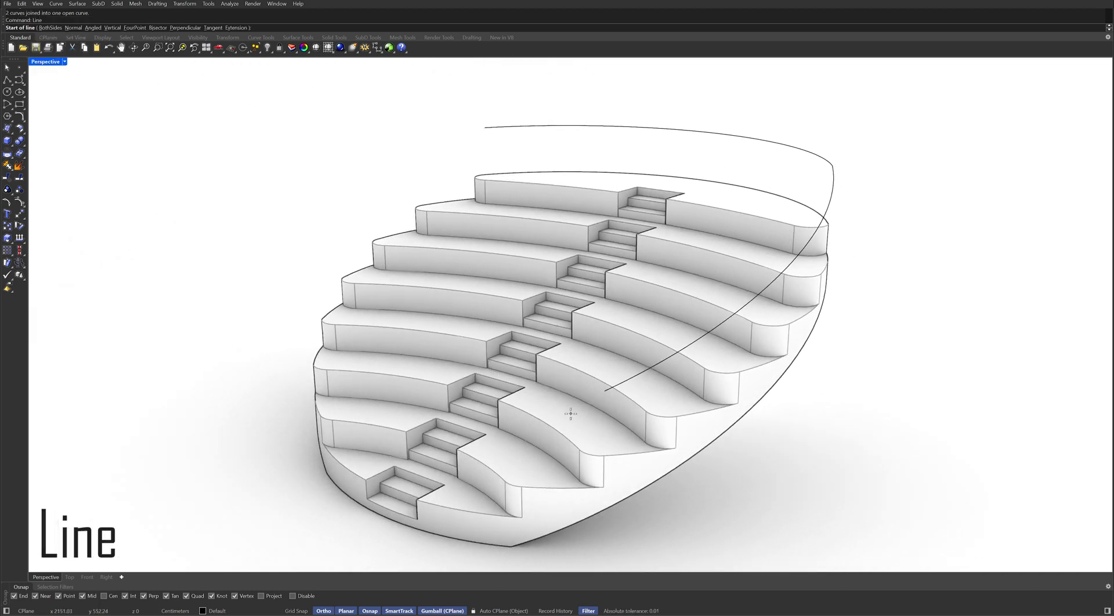
left_click(605, 391)
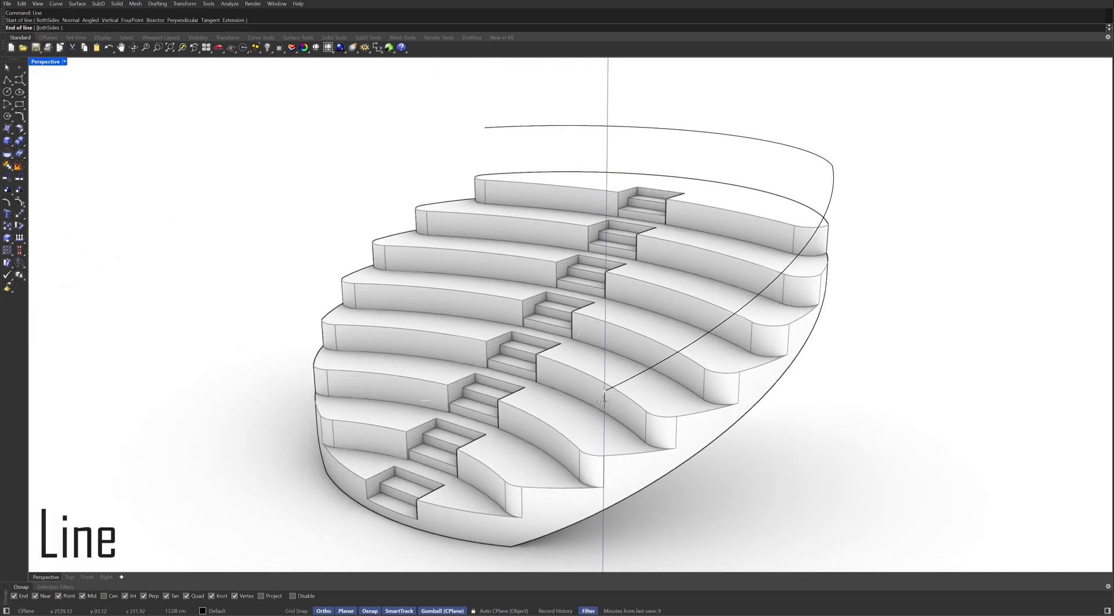
left_click(605, 450)
left_click(605, 447)
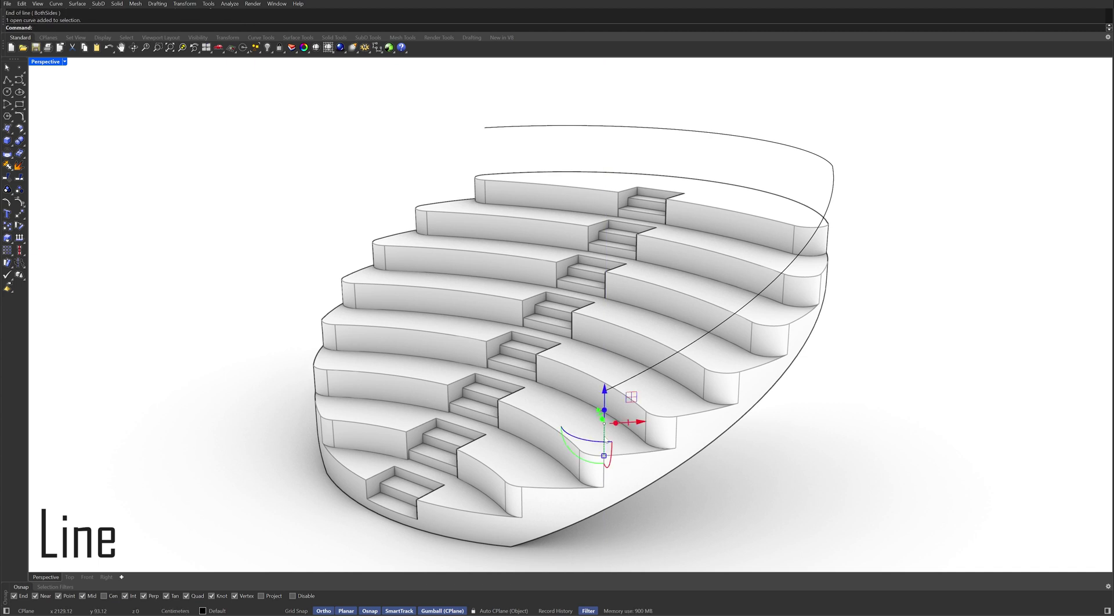
Copy the post line from its bottom endpoint to three step points up the curved edge.
type("Copy")
key("Return")
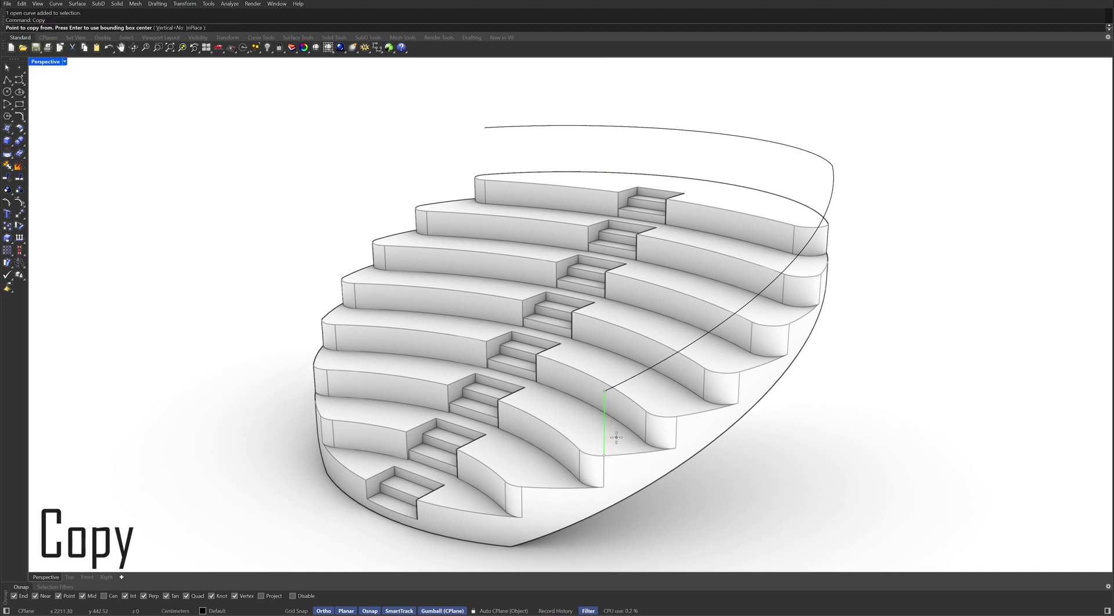
left_click(603, 454)
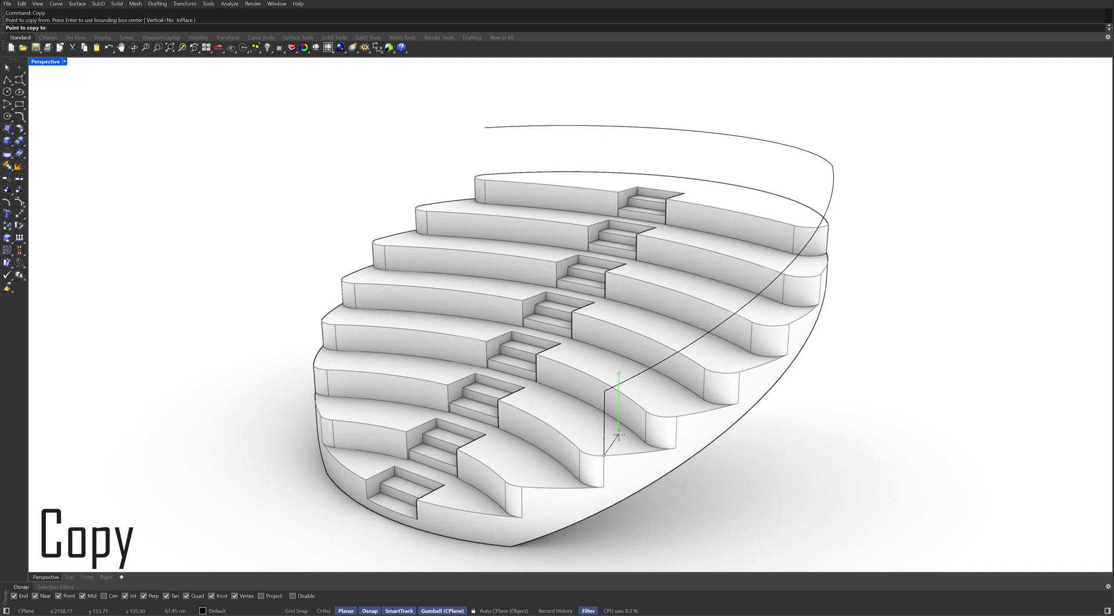
left_click(738, 372)
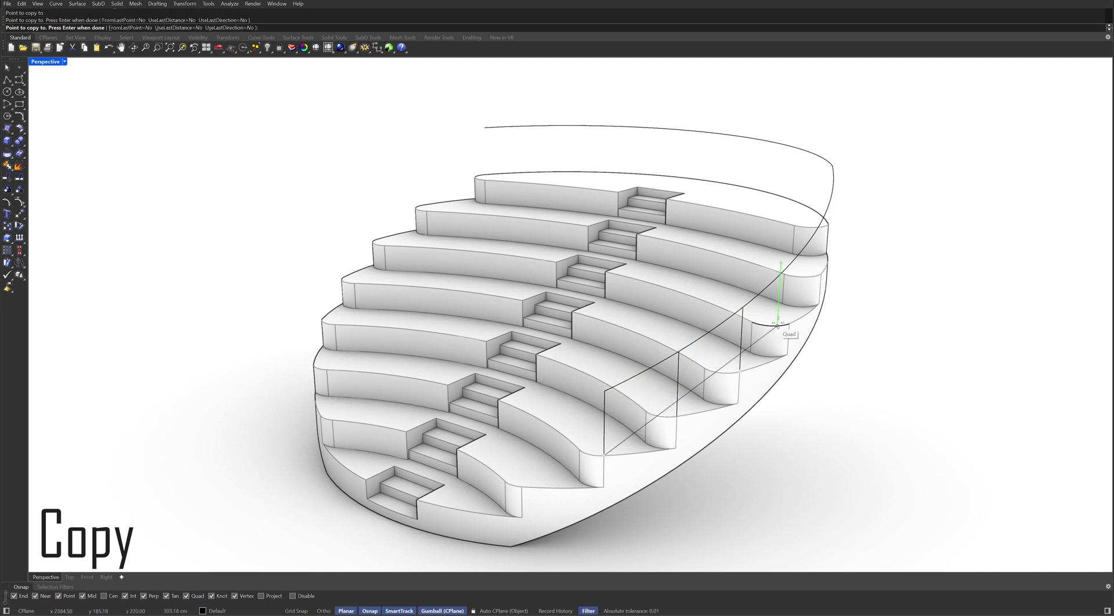
left_click(789, 304)
key("F8")
left_click(827, 223)
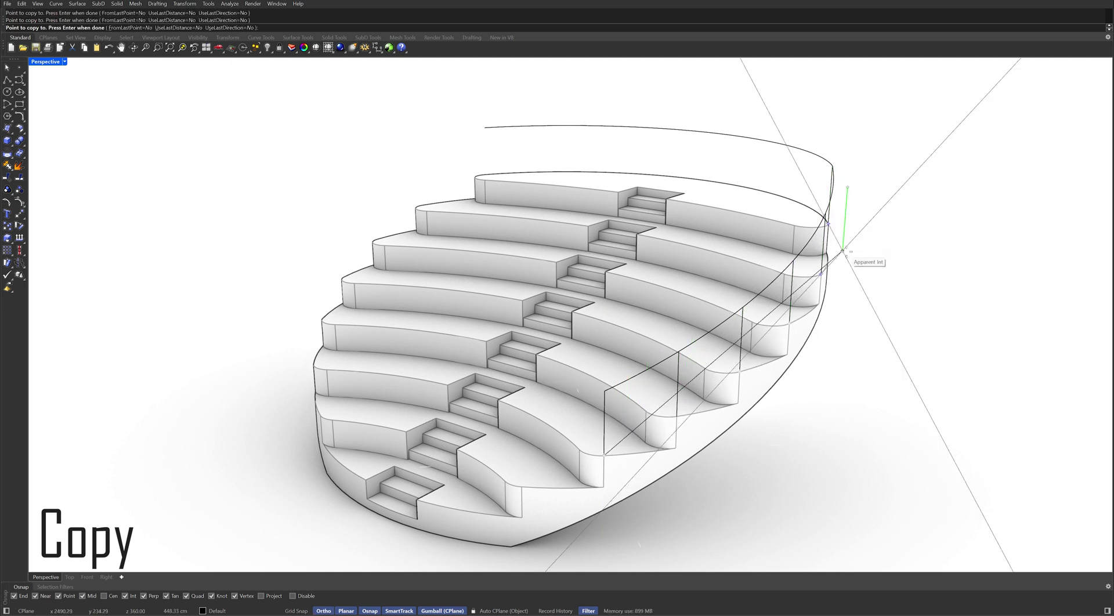
key("Return")
right_click_drag(865, 275, 739, 305)
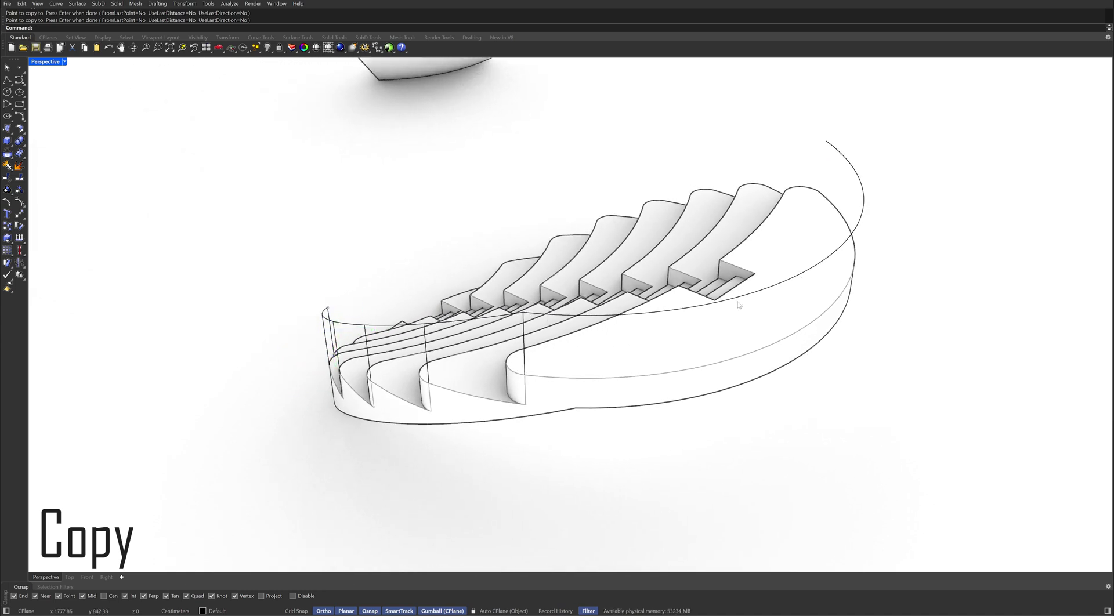
left_click(525, 346)
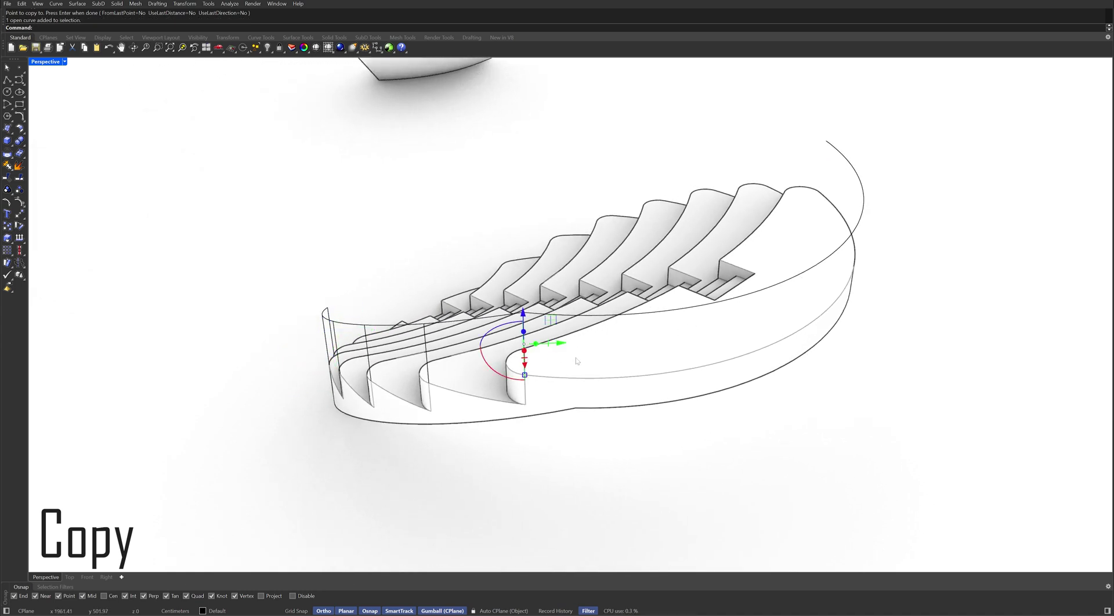
Array the vertical post line as 8 items along the outer rim curve with ArrayCrv.
type("ArrayCrv")
key("Return")
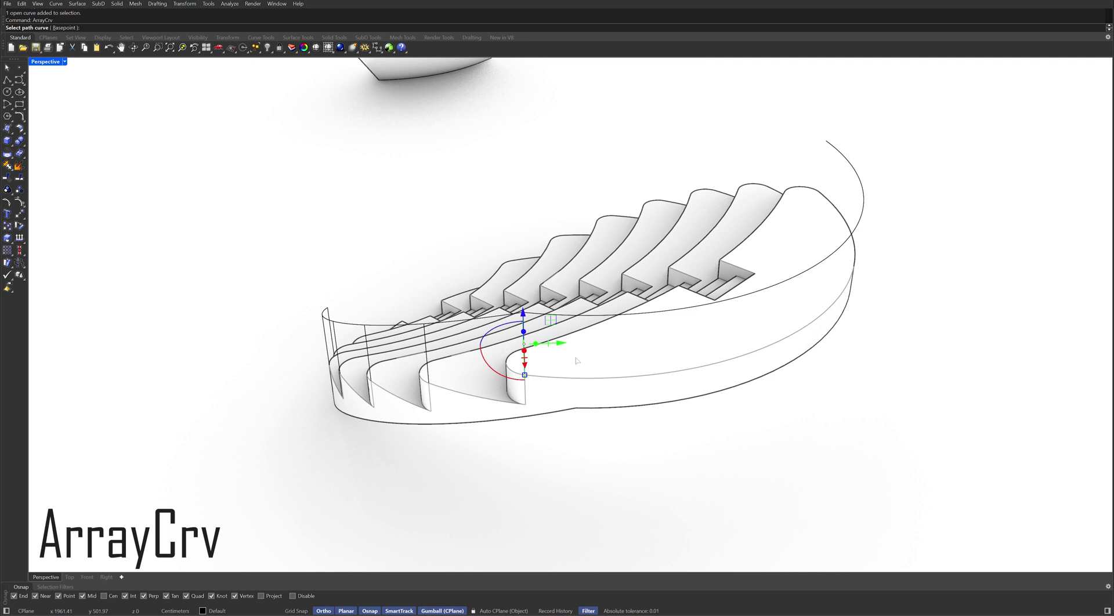
left_click(651, 318)
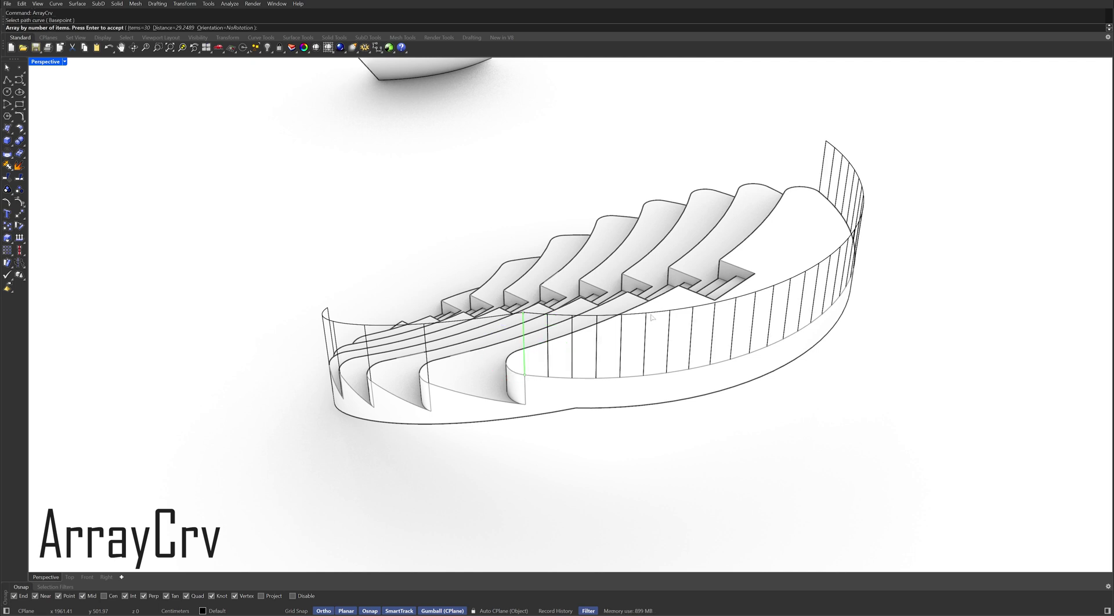
key("Return")
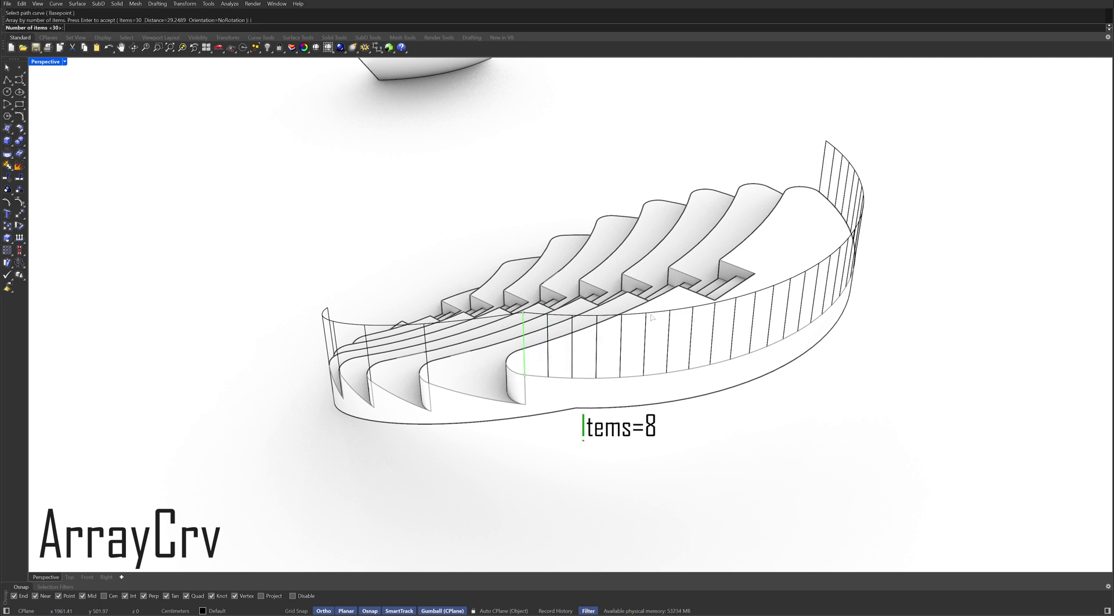
key("Return")
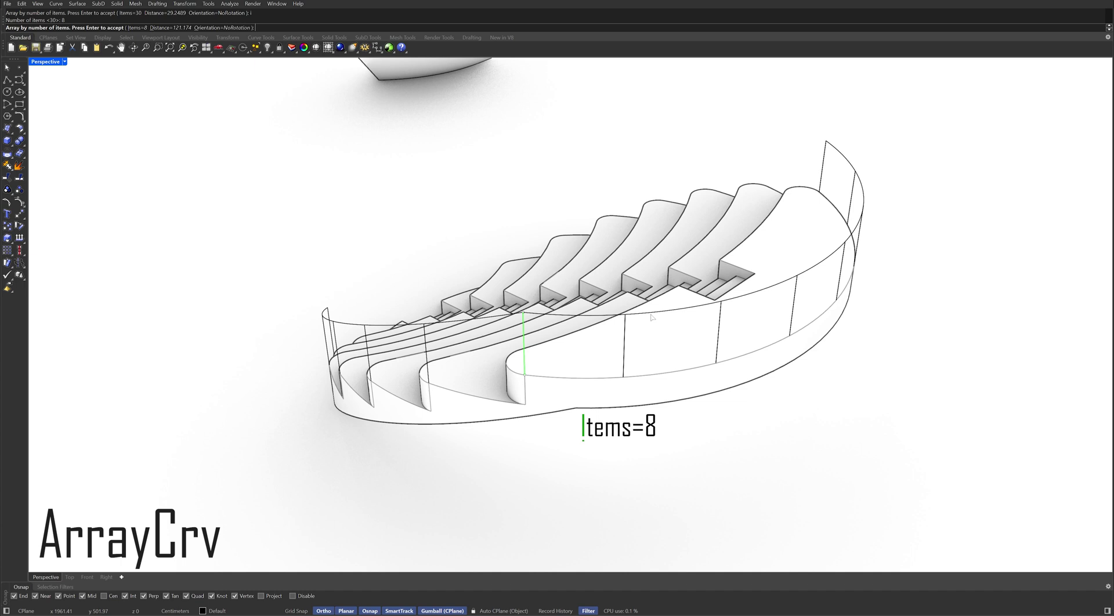
key("Return")
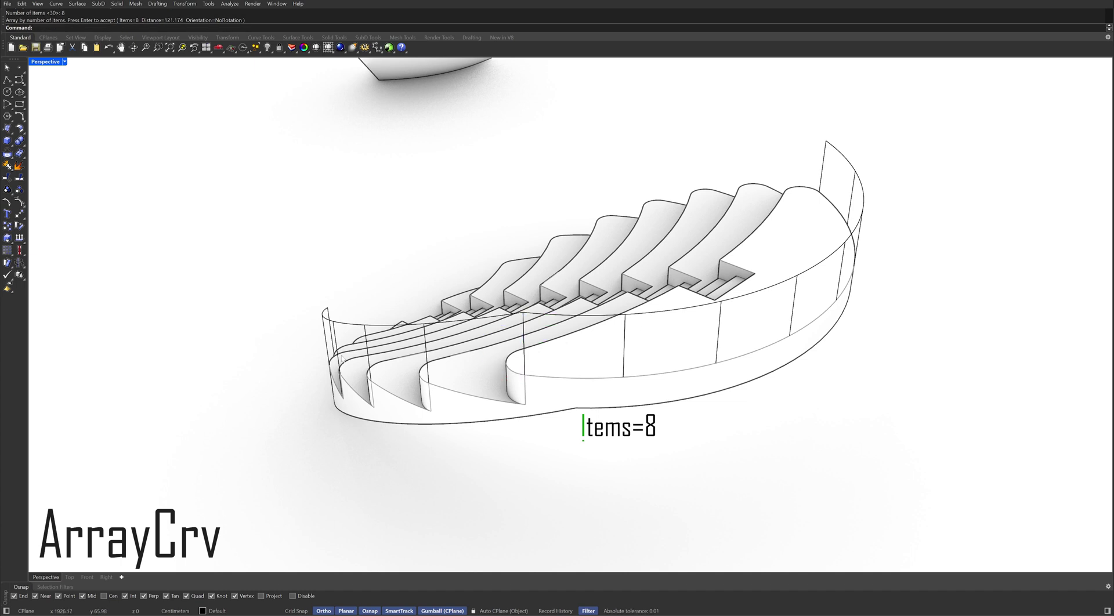
right_click_drag(580, 511, 445, 527)
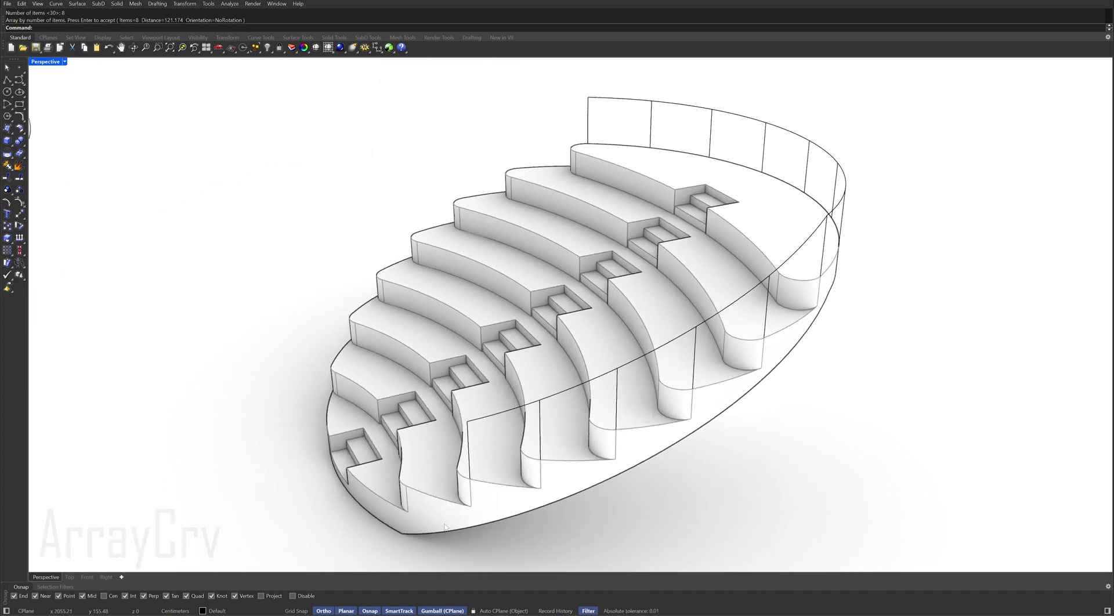
left_click_drag(433, 557, 830, 213)
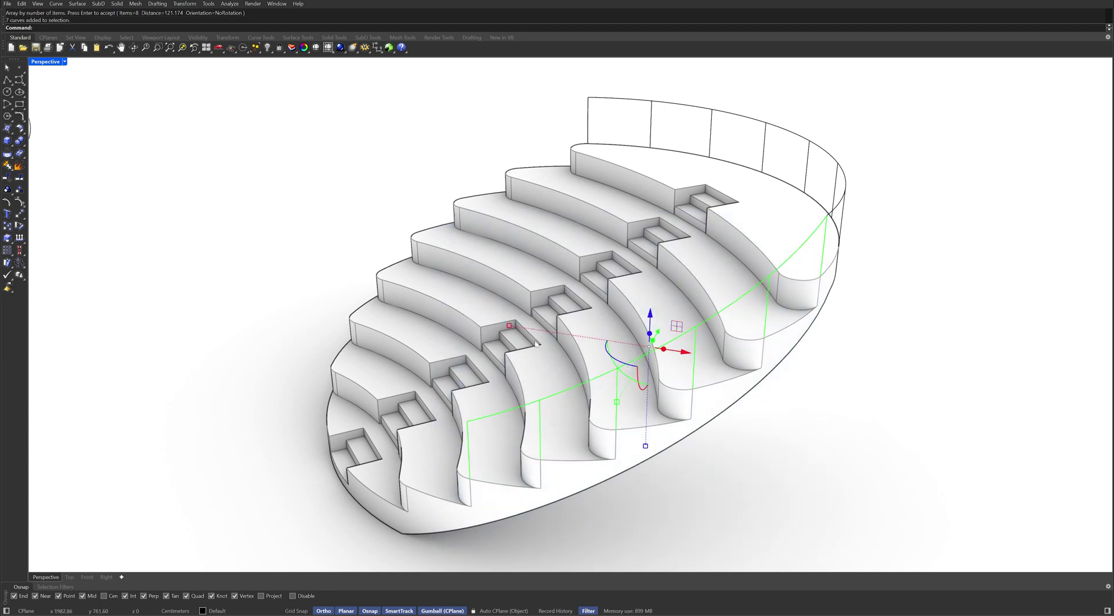
In Top view, mirror a copy of the rim curve and posts across the aisle midpoint.
left_click(69, 578)
type("M")
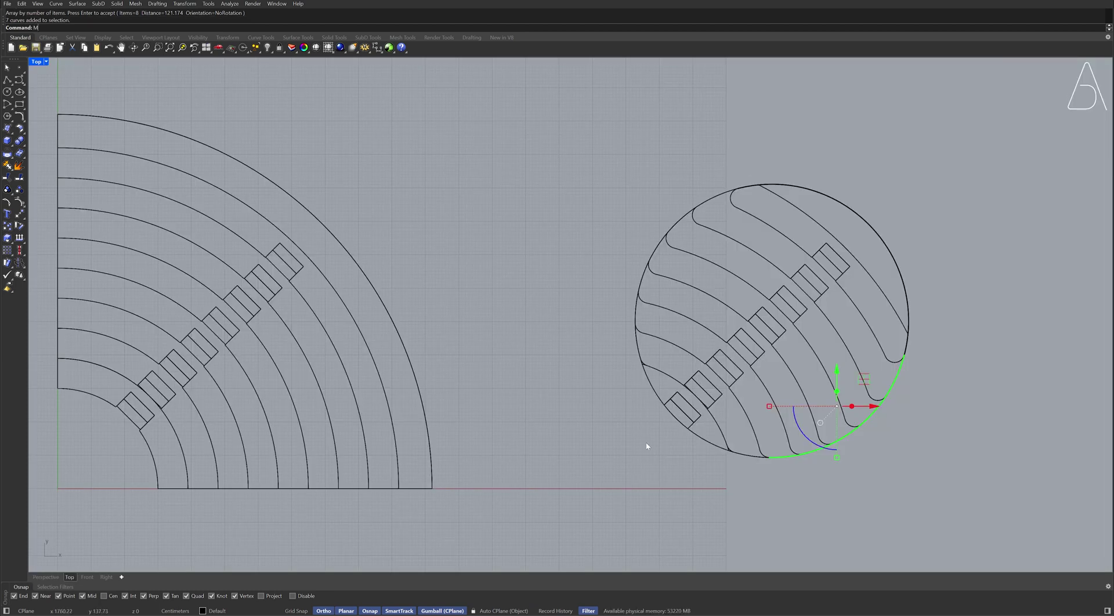
type("irror")
key("Return")
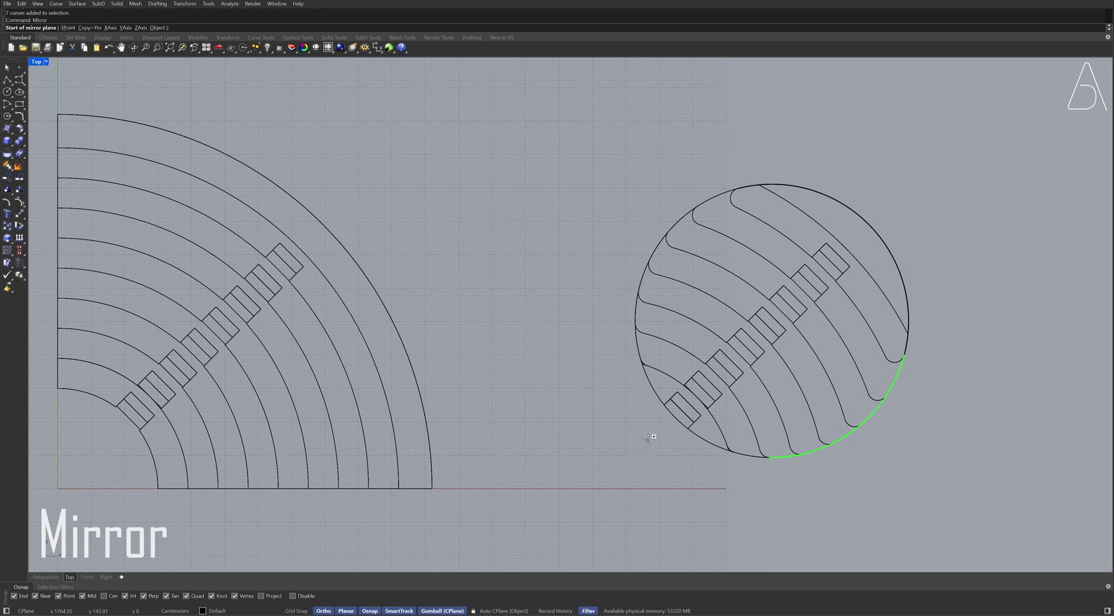
left_click(676, 416)
key("F8")
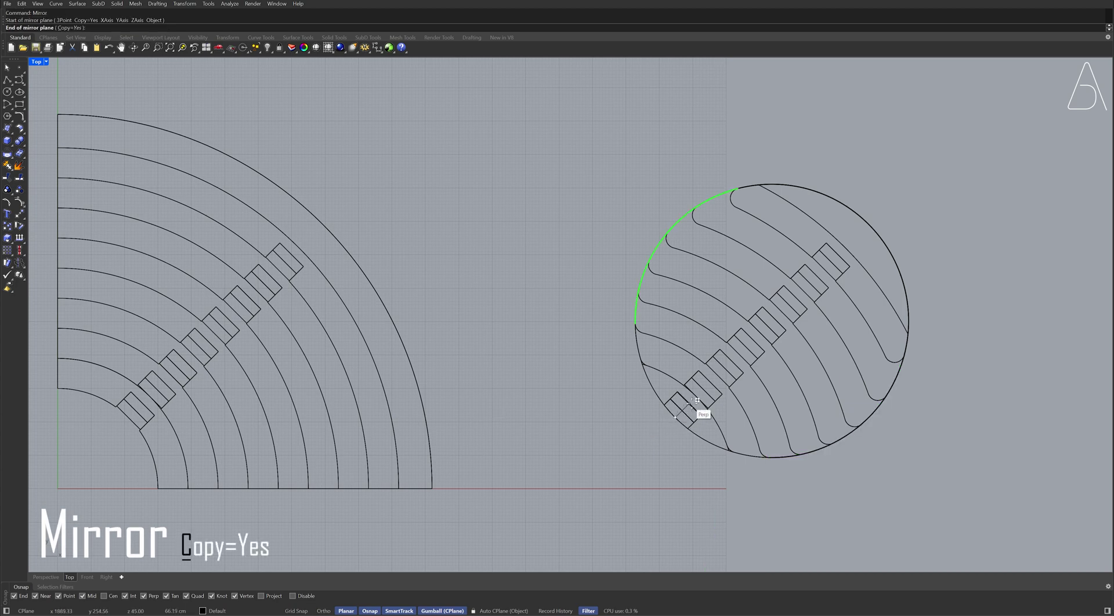
left_click(718, 373)
key("F8")
key("Escape")
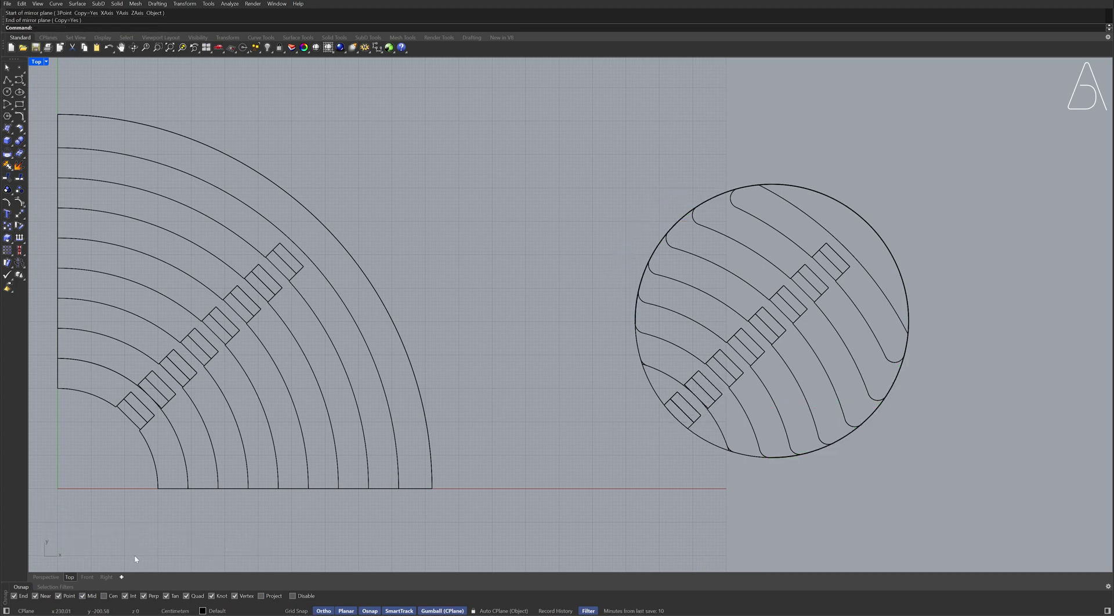
left_click(46, 577)
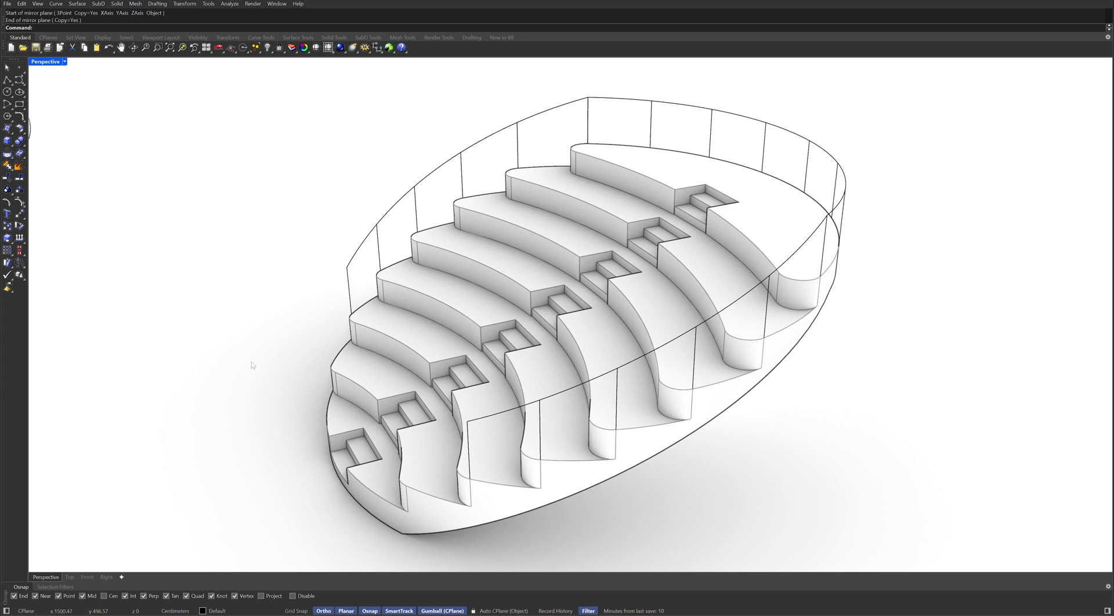
Join the left edge curve and the three rim arcs into one handrail curve.
left_click(350, 286)
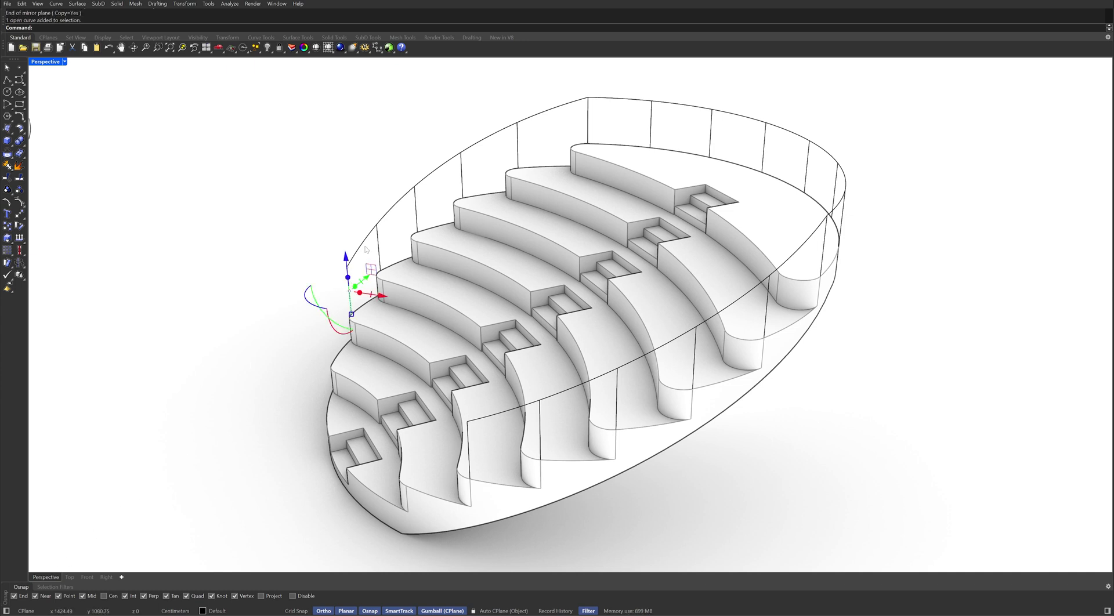
left_click(378, 231, "shift")
left_click(619, 100, "shift")
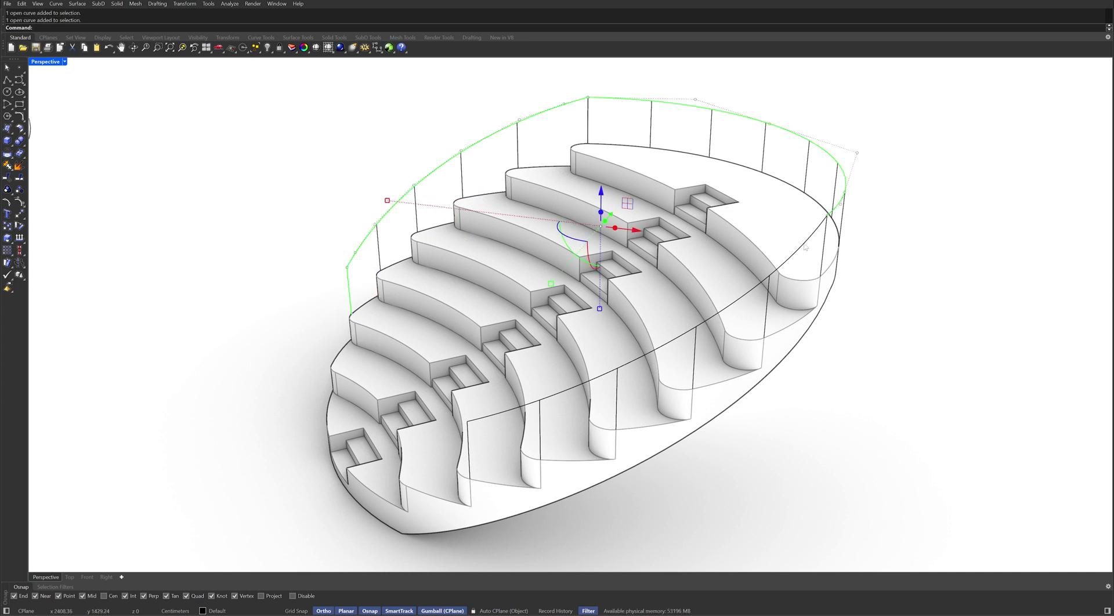
left_click(493, 419, "shift")
type("Join")
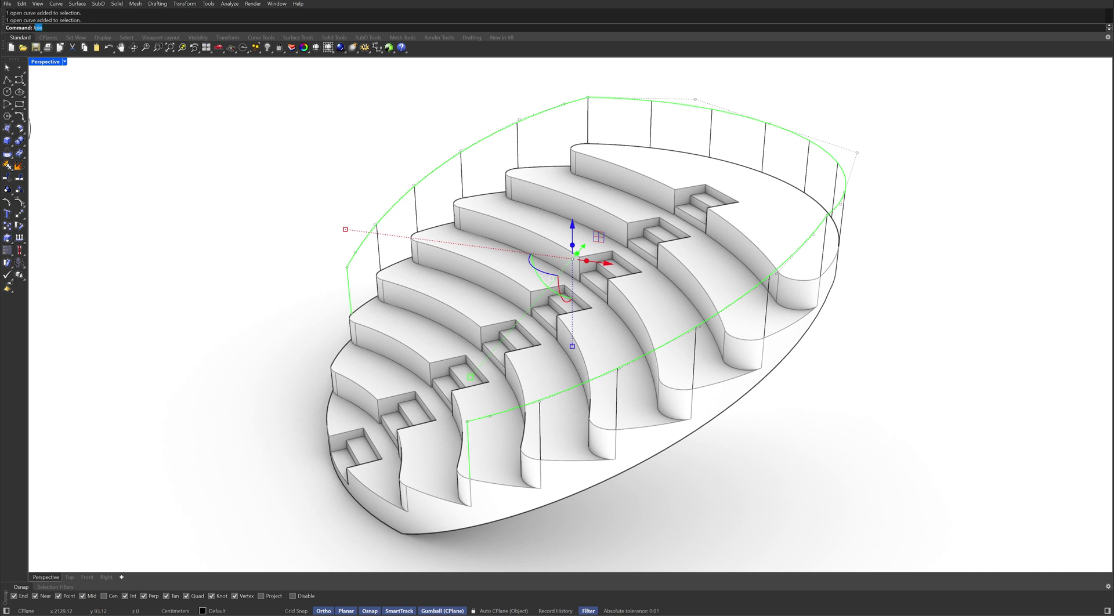
key("Return")
Select all 18 curves with SelCrv and begin the Pipe command on them.
type("SelCrv")
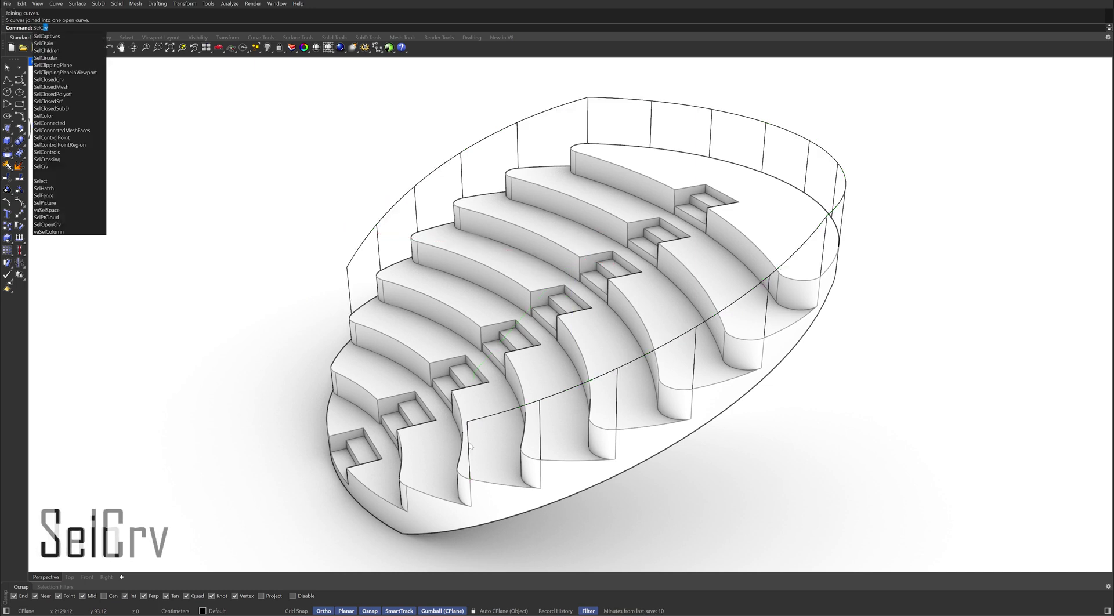
key("Return")
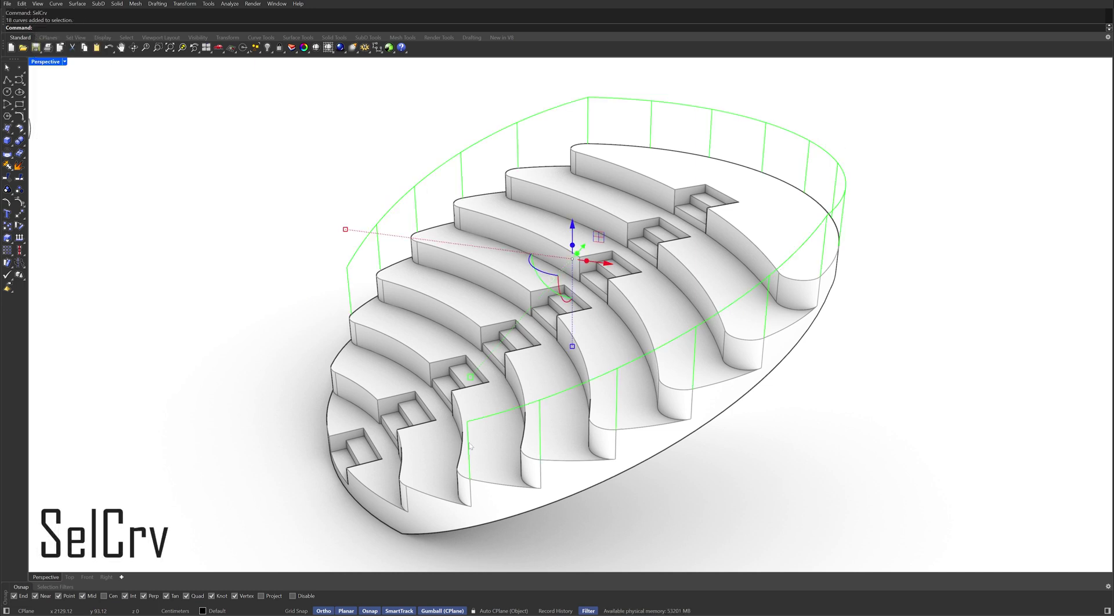
type("Pipe")
key("Return")
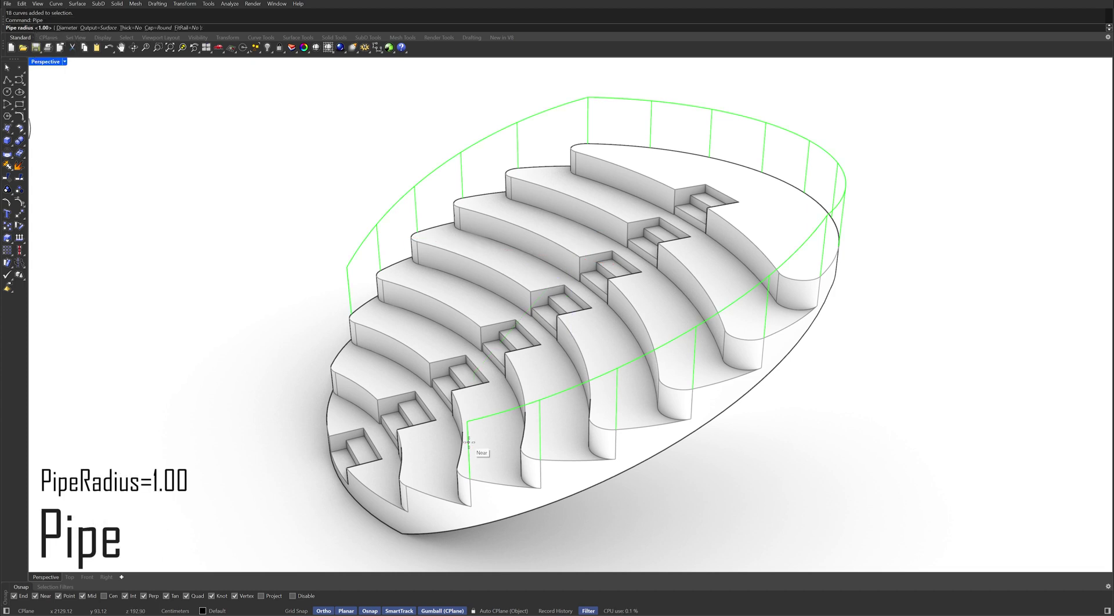
Pipe the selected curves at radius 1.00 and hide the original railing curves.
key("Return")
type("Hide")
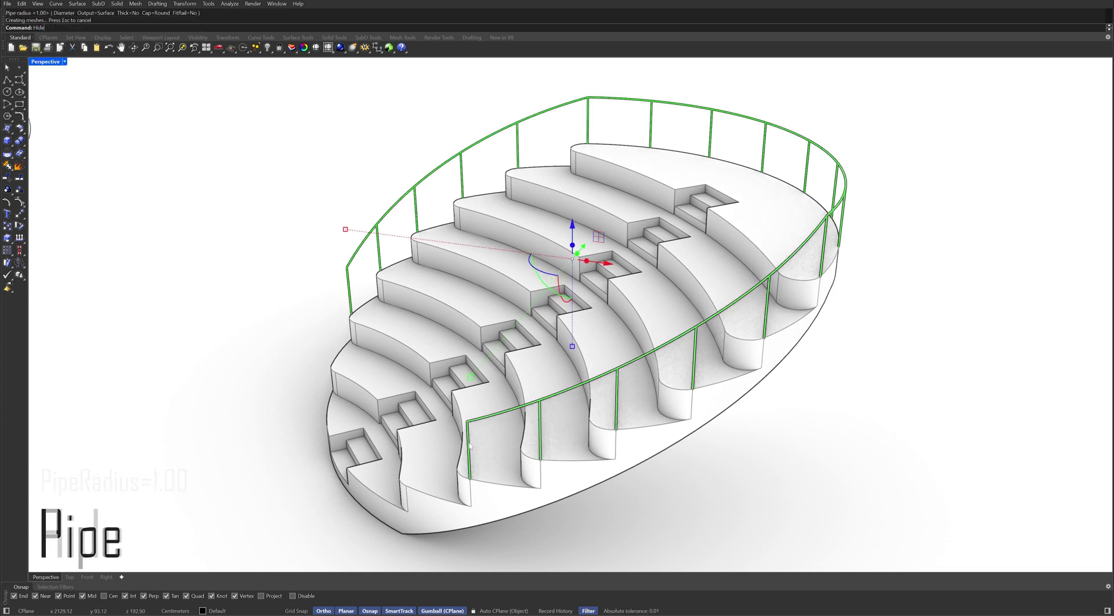
key("Return")
right_click_drag(414, 448, 543, 413)
scroll(434, 452, "down", 8)
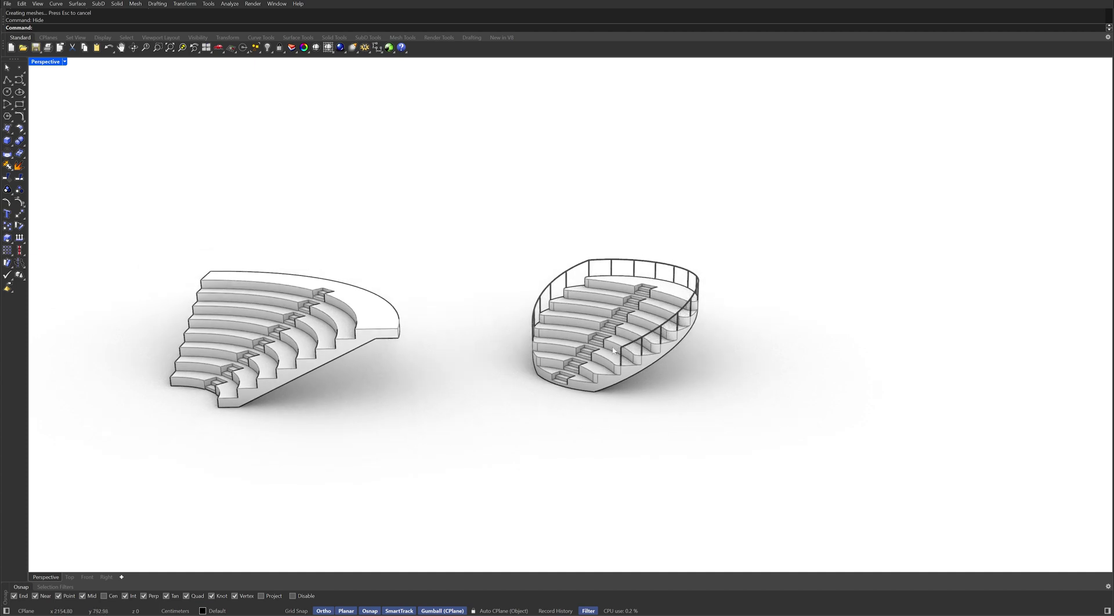
scroll(613, 350, "up", 10)
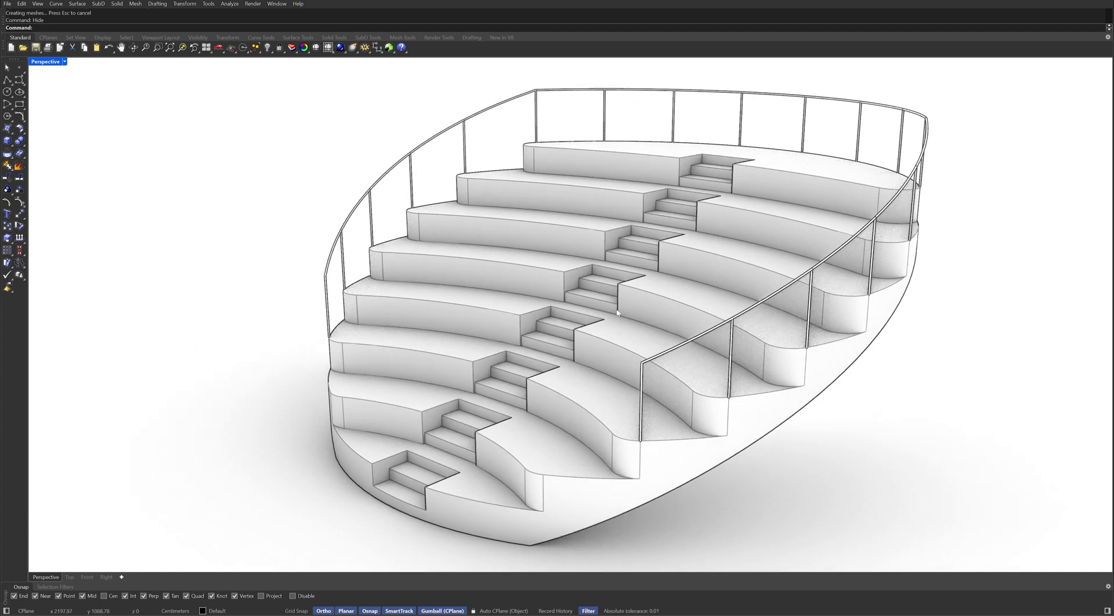